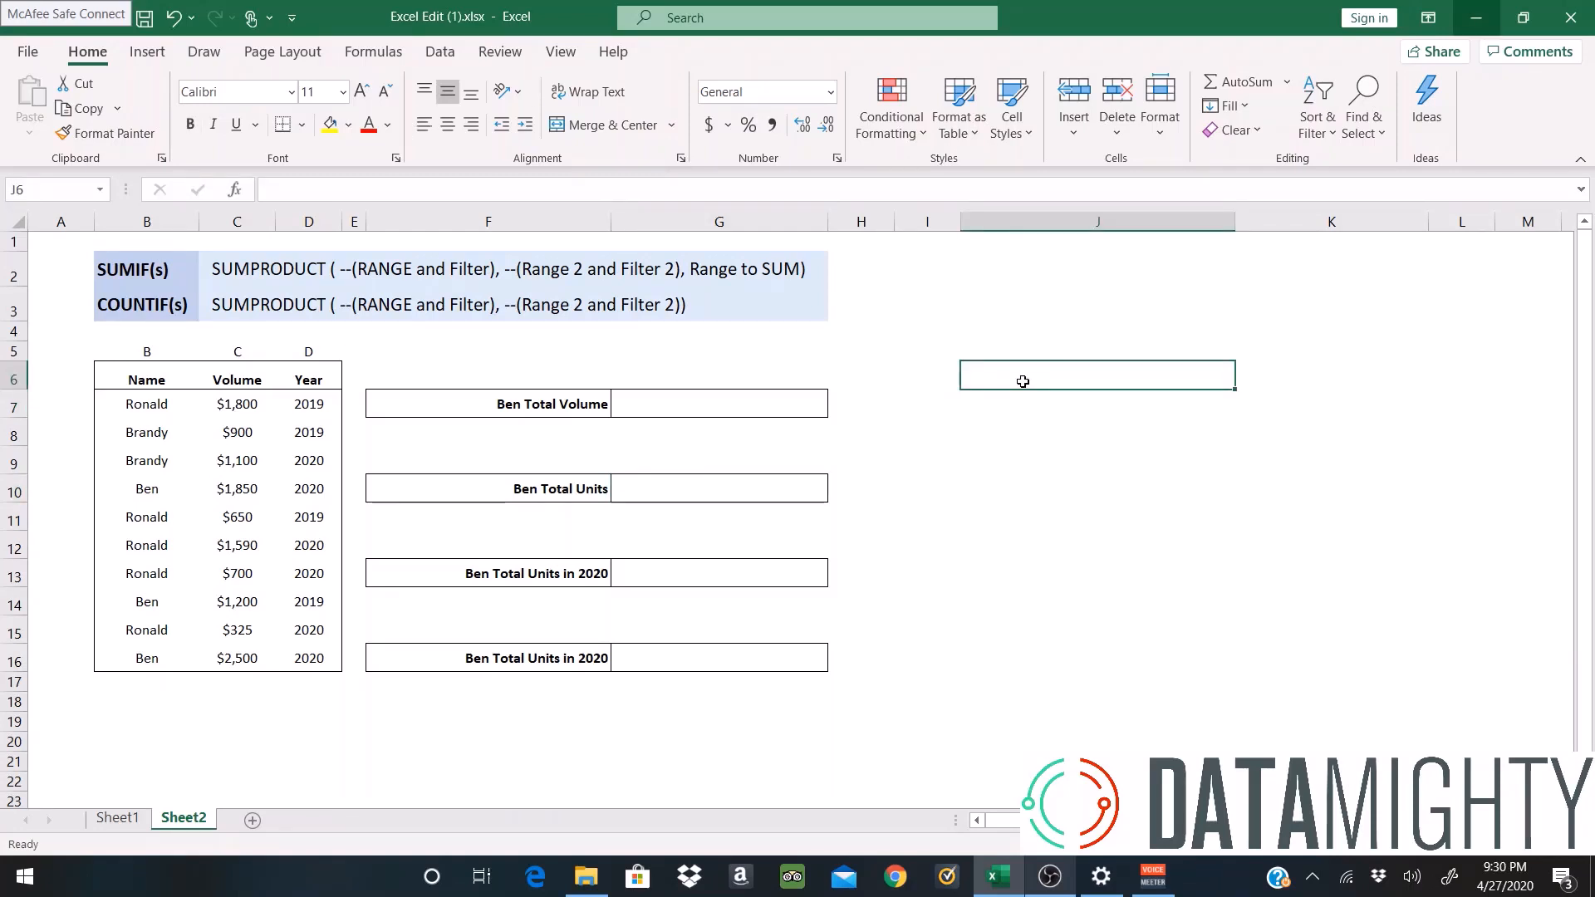
- Examine the SUMPRODUCT syntax patterns for SUMIF(s) and COUNTIF(s) in rows 2 and 3, including the double-minus and range-and-filter parts
{"action": "left_click", "coordinate": [364, 271]}
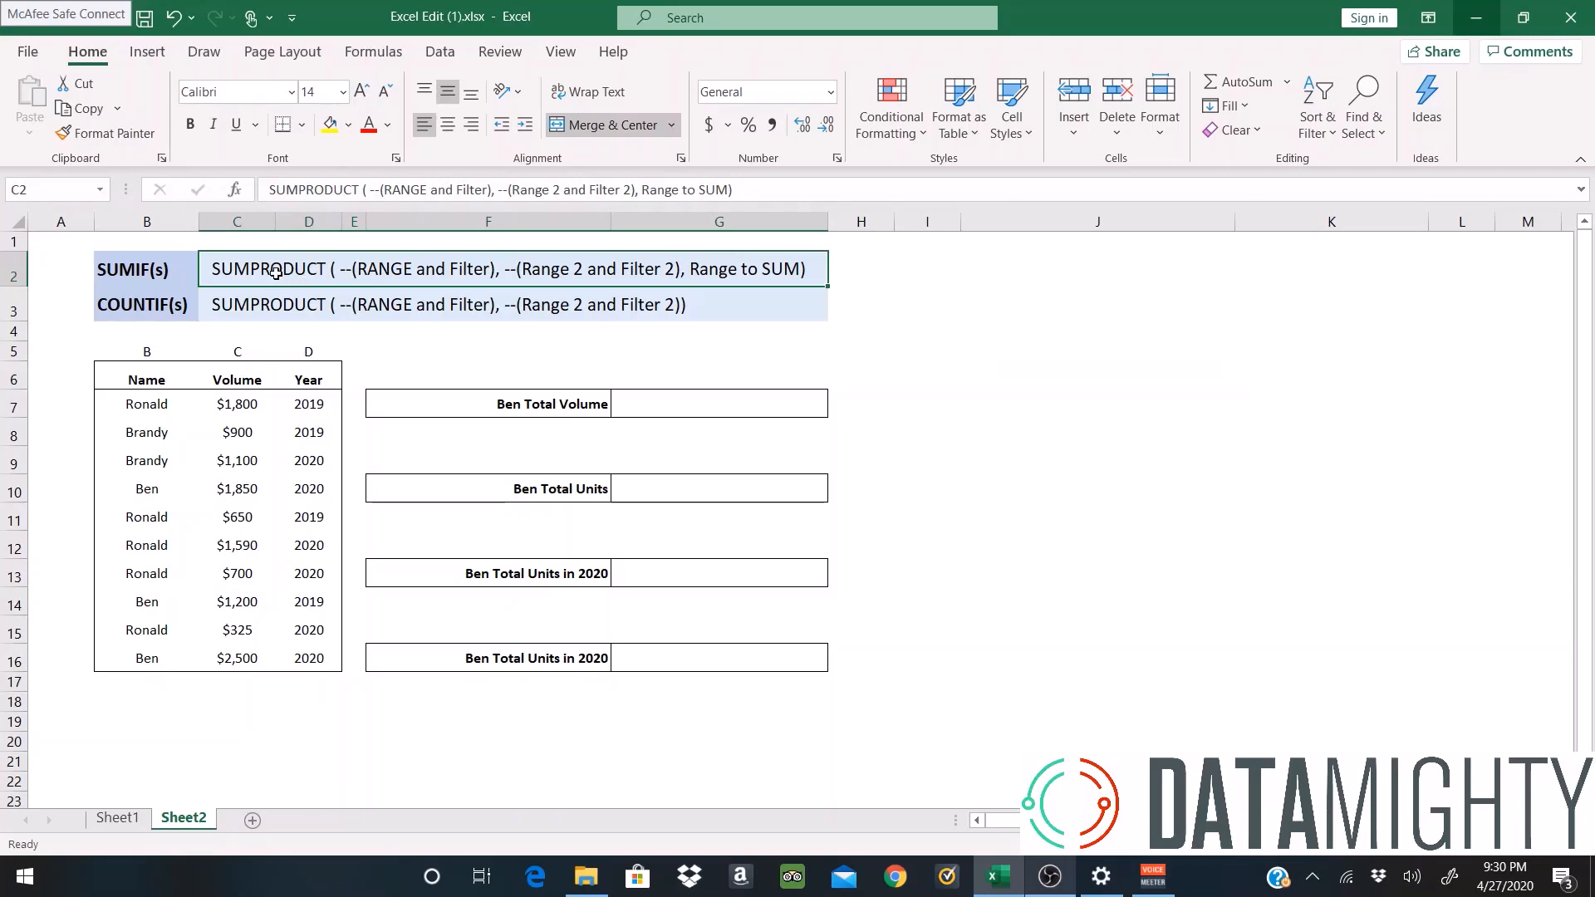
{"action": "left_click_drag", "start_coordinate": [217, 273], "coordinate": [178, 280]}
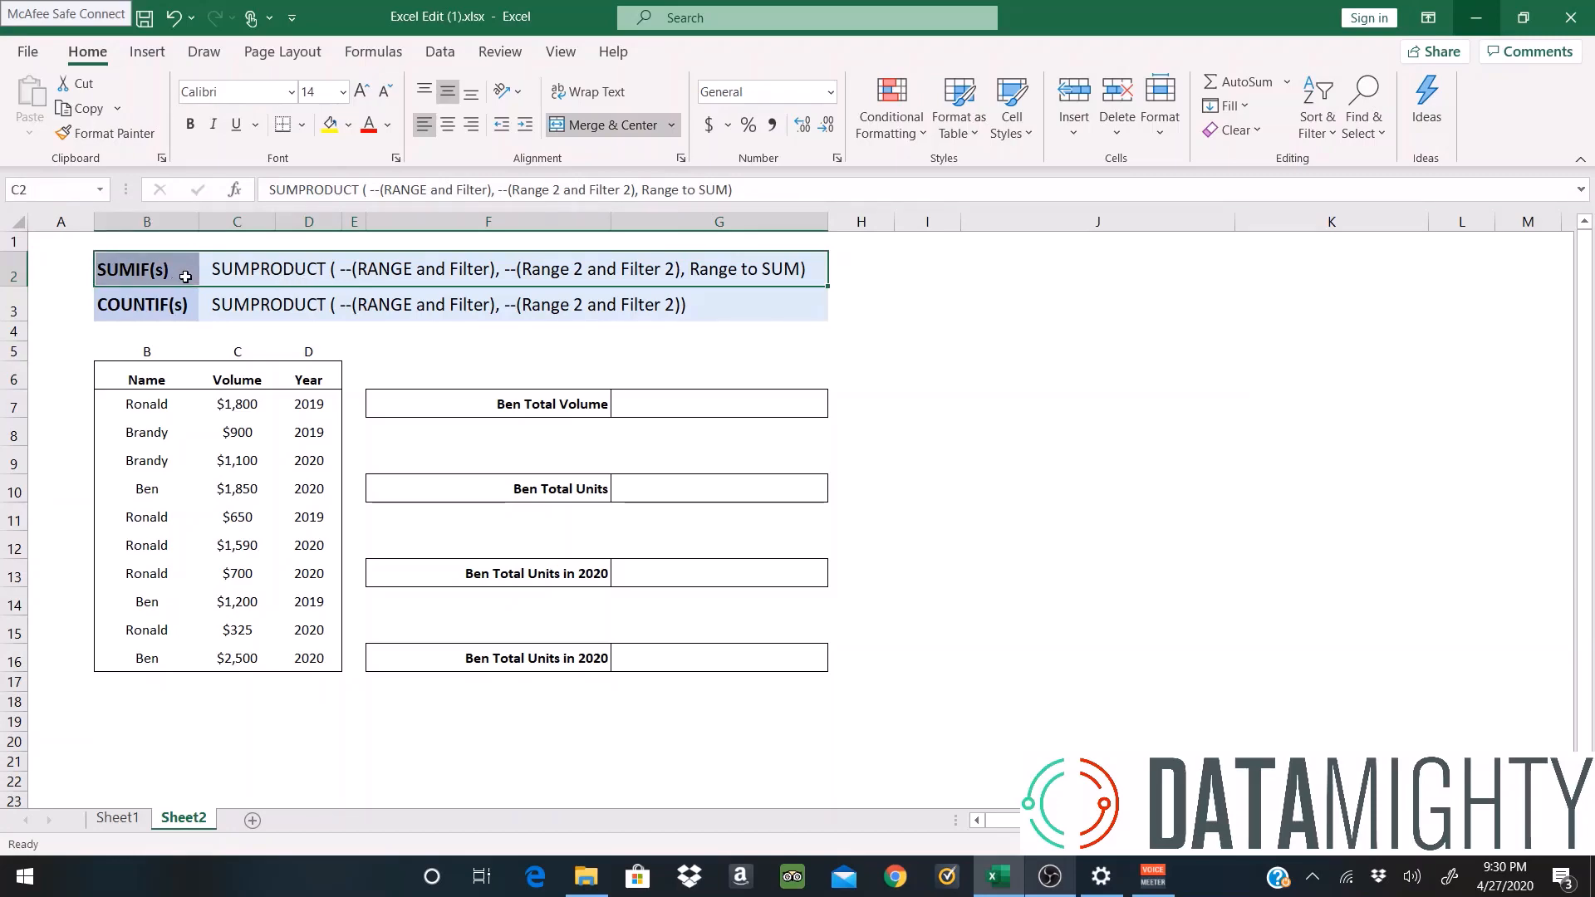
{"action": "left_click", "coordinate": [239, 302]}
{"action": "left_click_drag", "start_coordinate": [235, 300], "coordinate": [179, 306]}
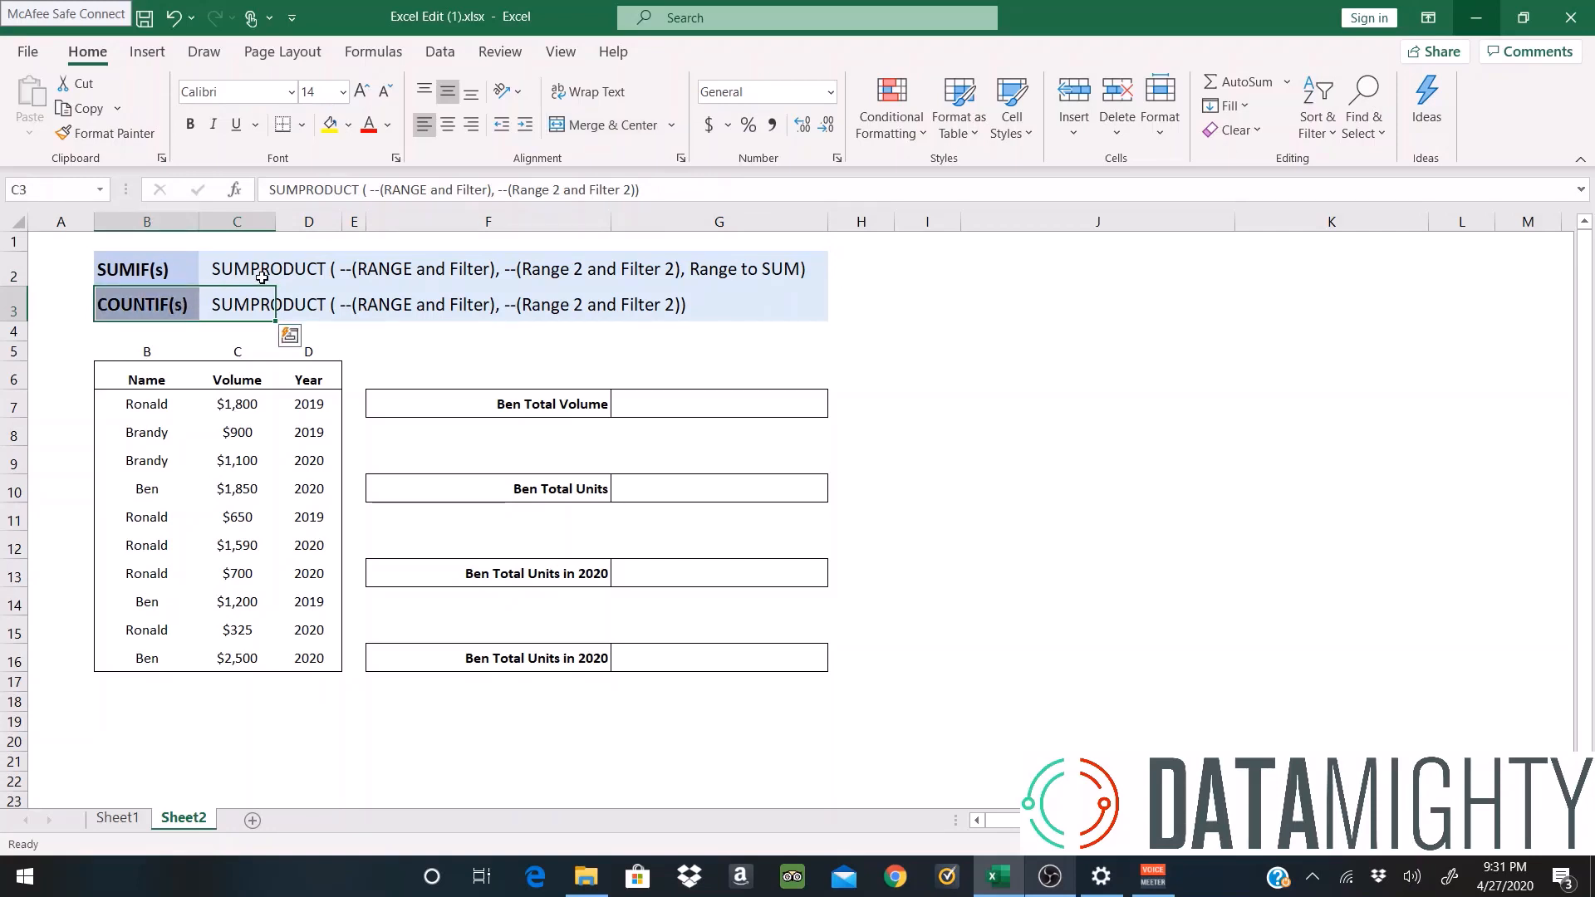
{"action": "left_click", "coordinate": [366, 276]}
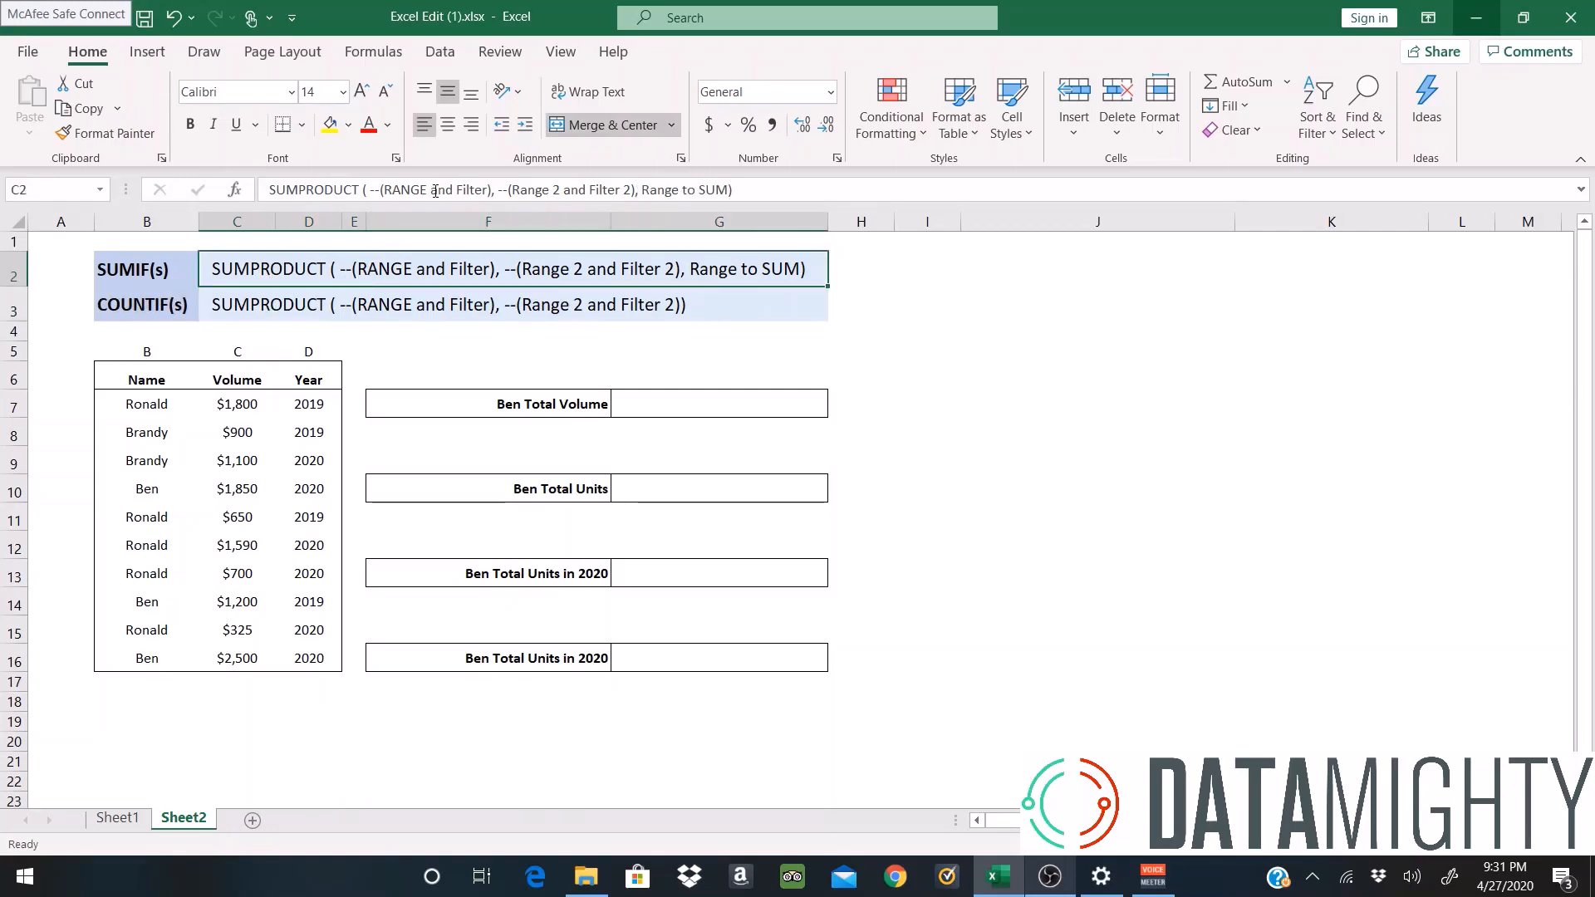
{"action": "left_click", "coordinate": [371, 190]}
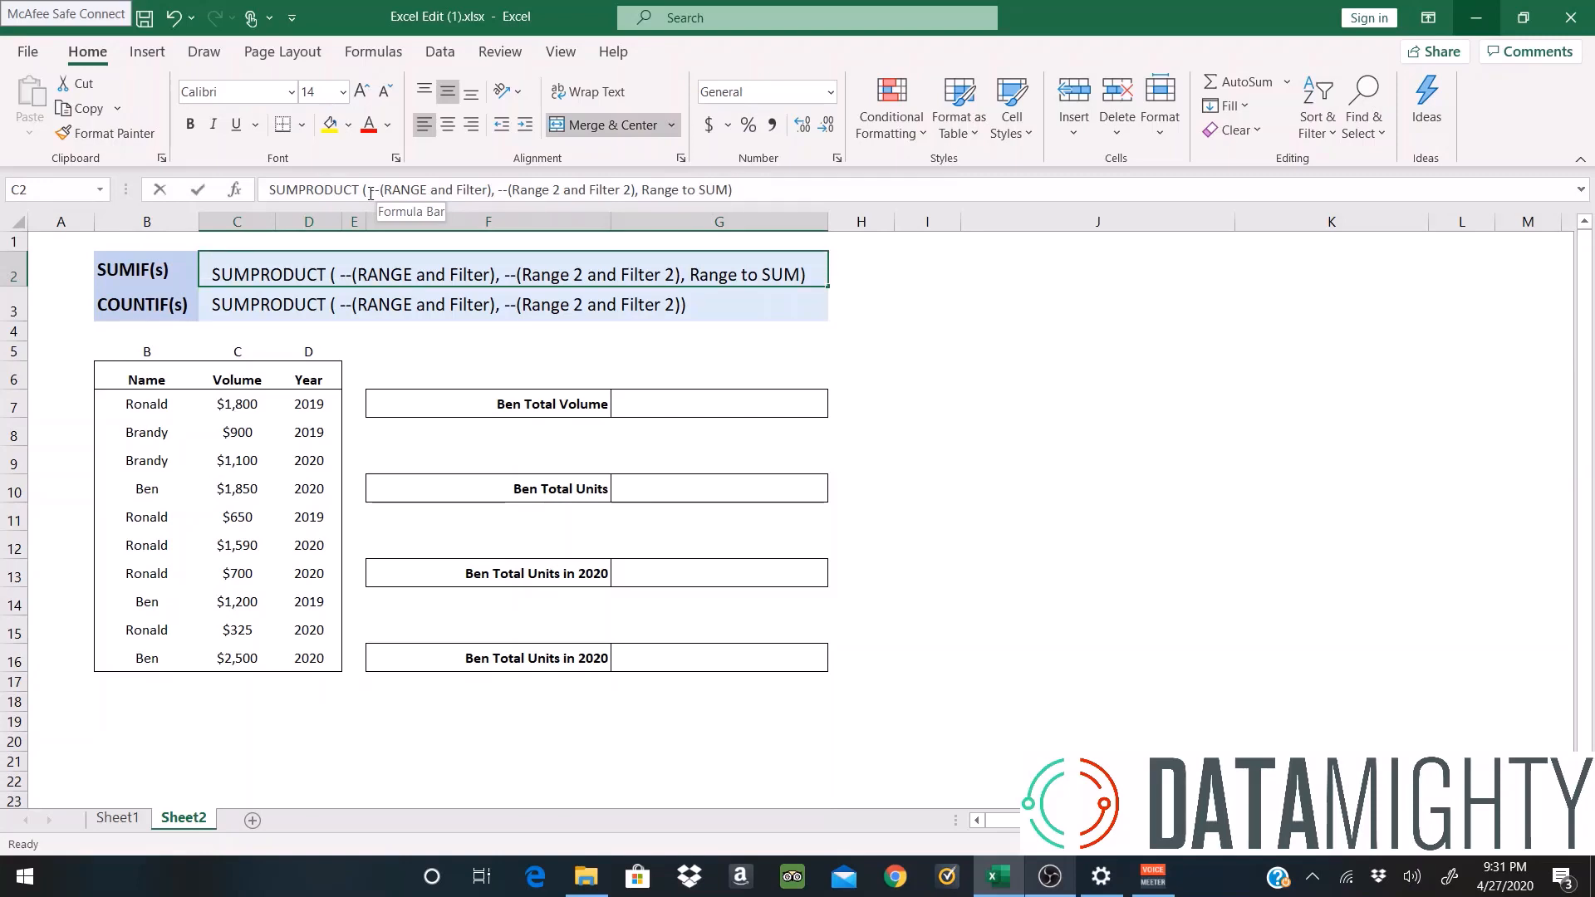
{"action": "left_click_drag", "start_coordinate": [371, 191], "coordinate": [383, 192]}
{"action": "left_click", "coordinate": [493, 192]}
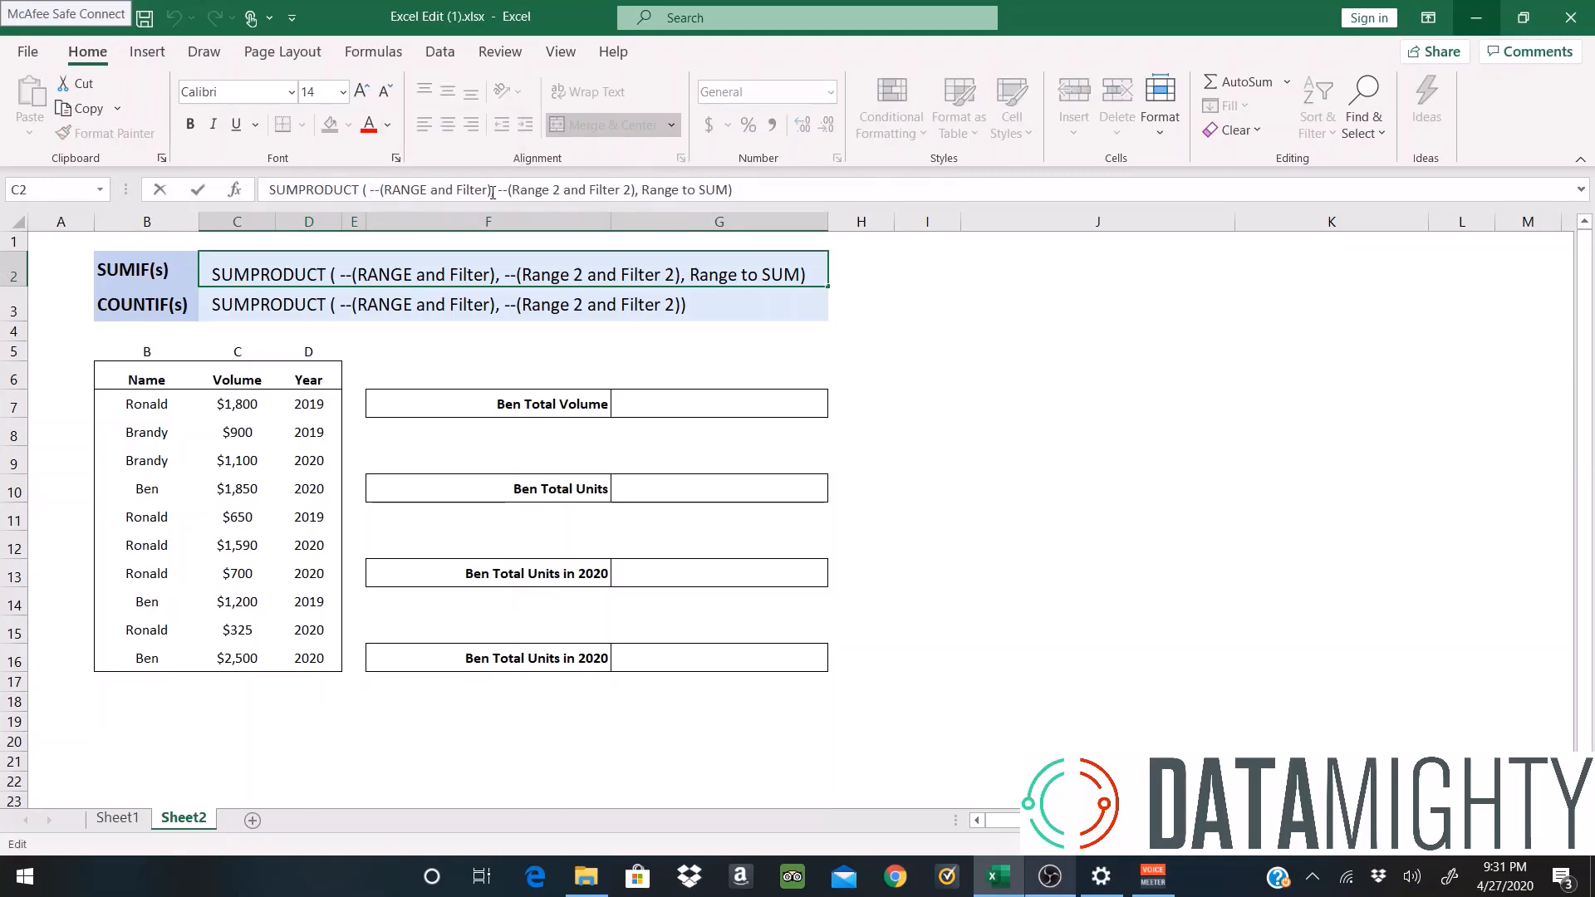
{"action": "left_click_drag", "start_coordinate": [487, 191], "coordinate": [382, 193]}
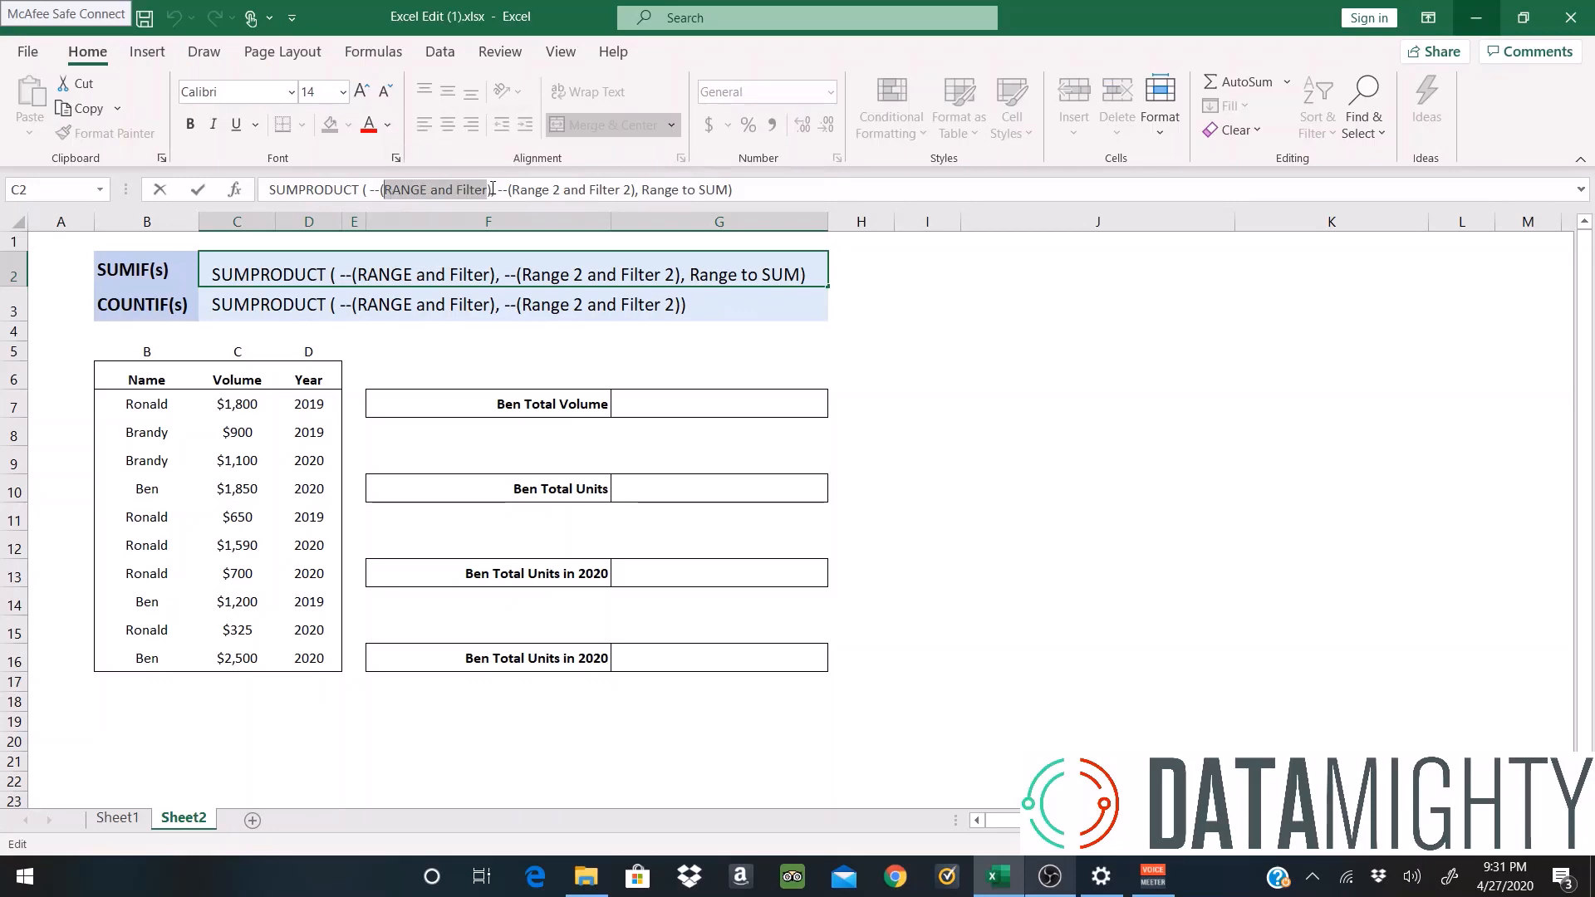
{"action": "left_click", "coordinate": [492, 191]}
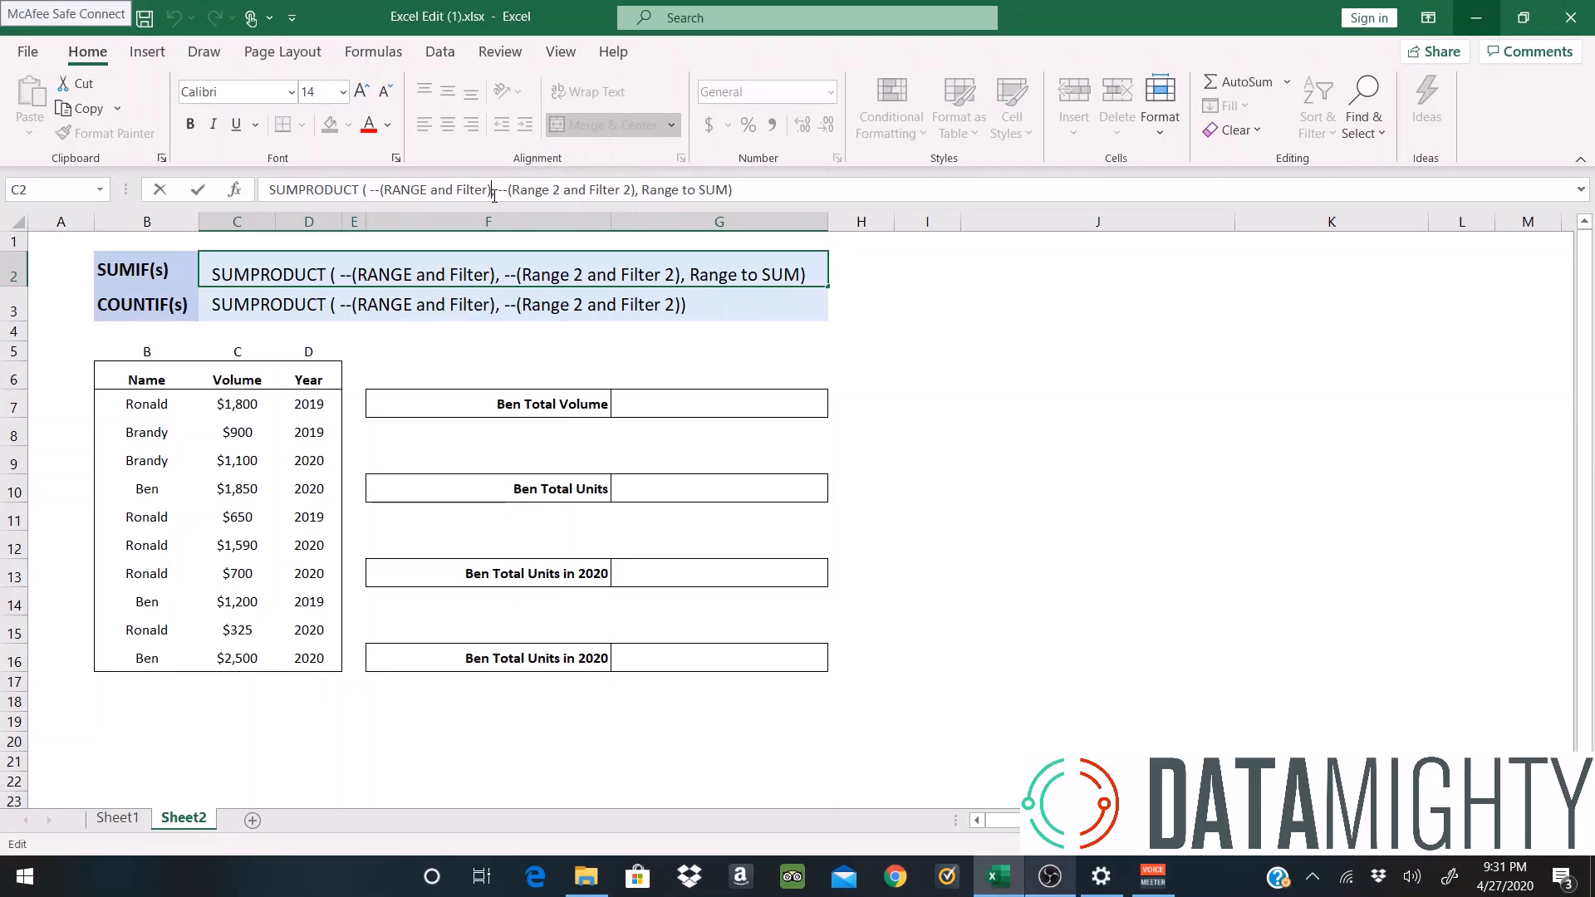
{"action": "key", "text": "Escape"}
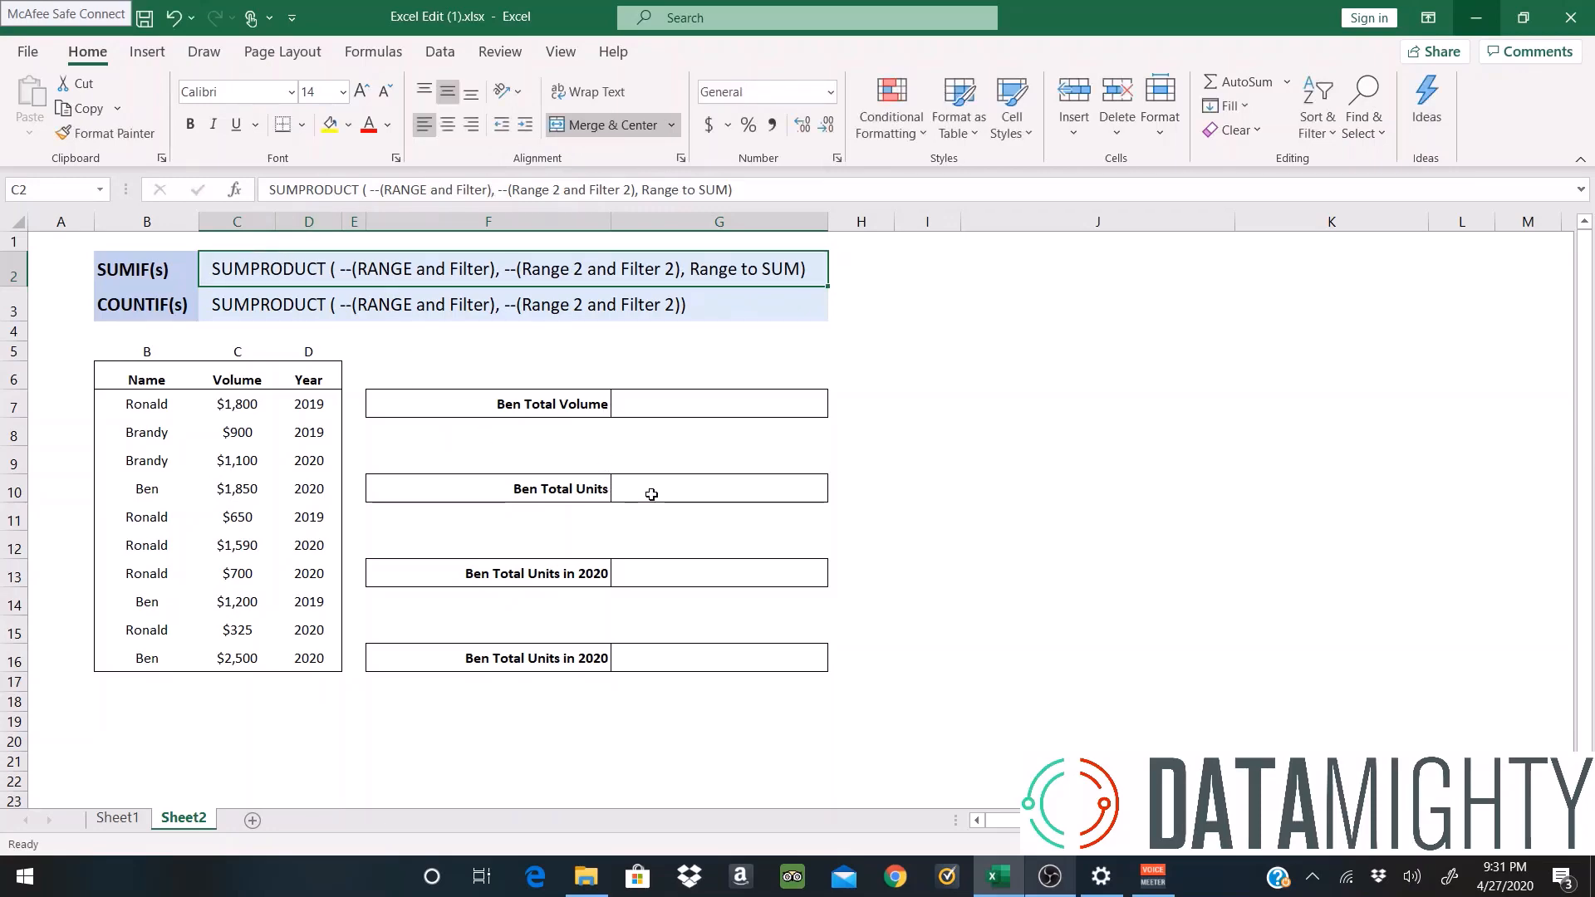
- Enter a SUMPRODUCT formula in G10 using a double minus to count entries in B7:B16 equal to the first name in the F10 label
{"action": "left_click", "coordinate": [652, 494]}
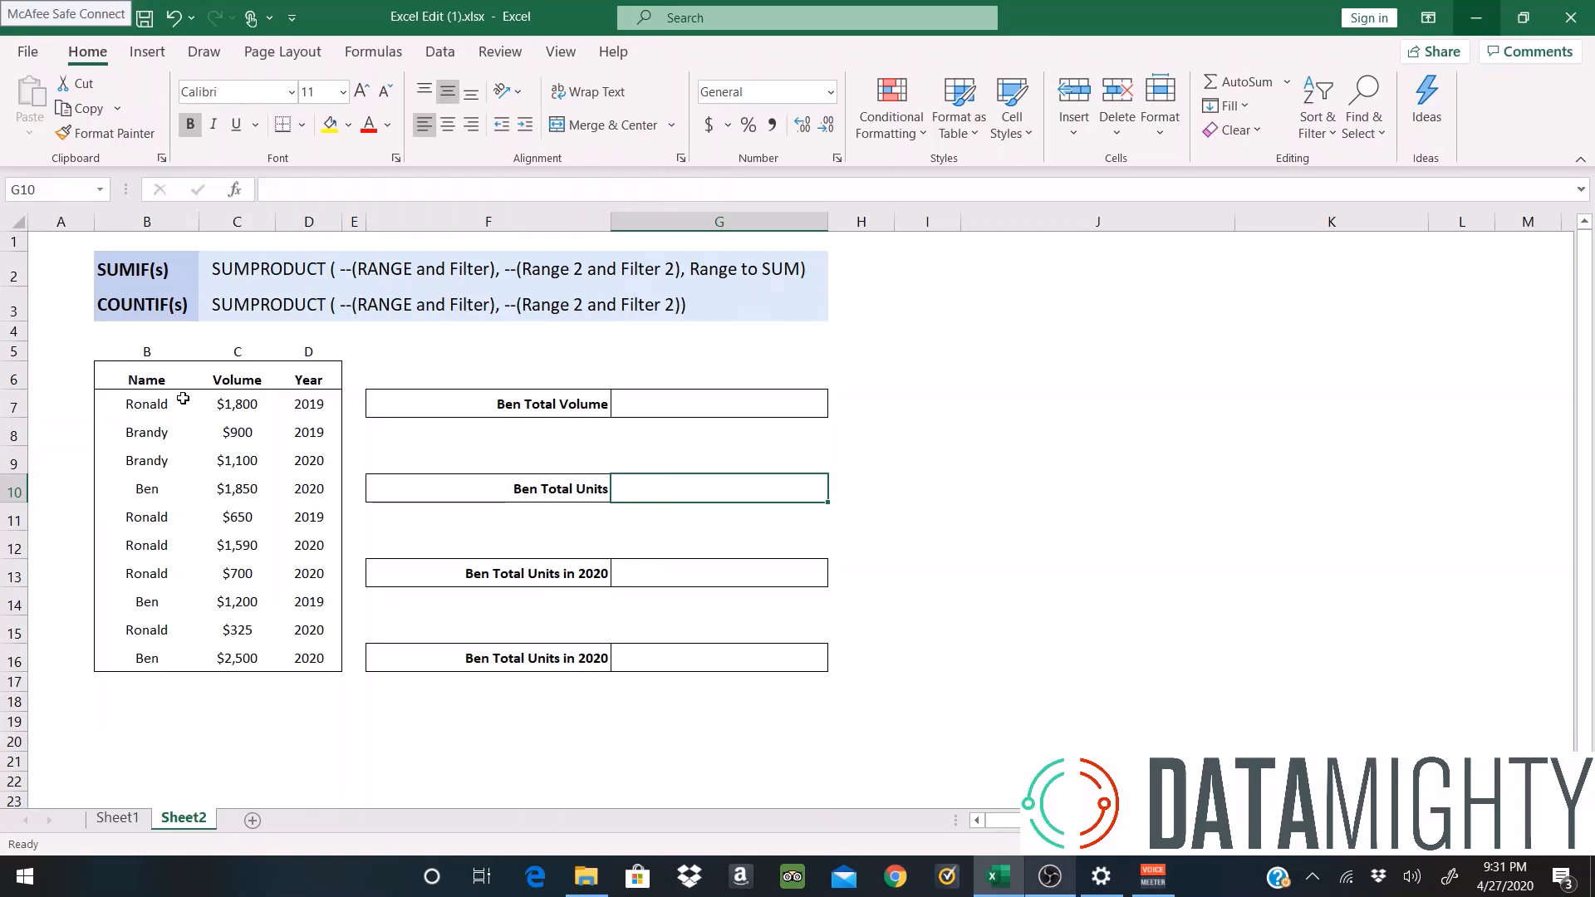
{"action": "left_click_drag", "start_coordinate": [182, 400], "coordinate": [190, 482]}
{"action": "left_click", "coordinate": [631, 482]}
{"action": "type", "text": "=SUMPRODU"}
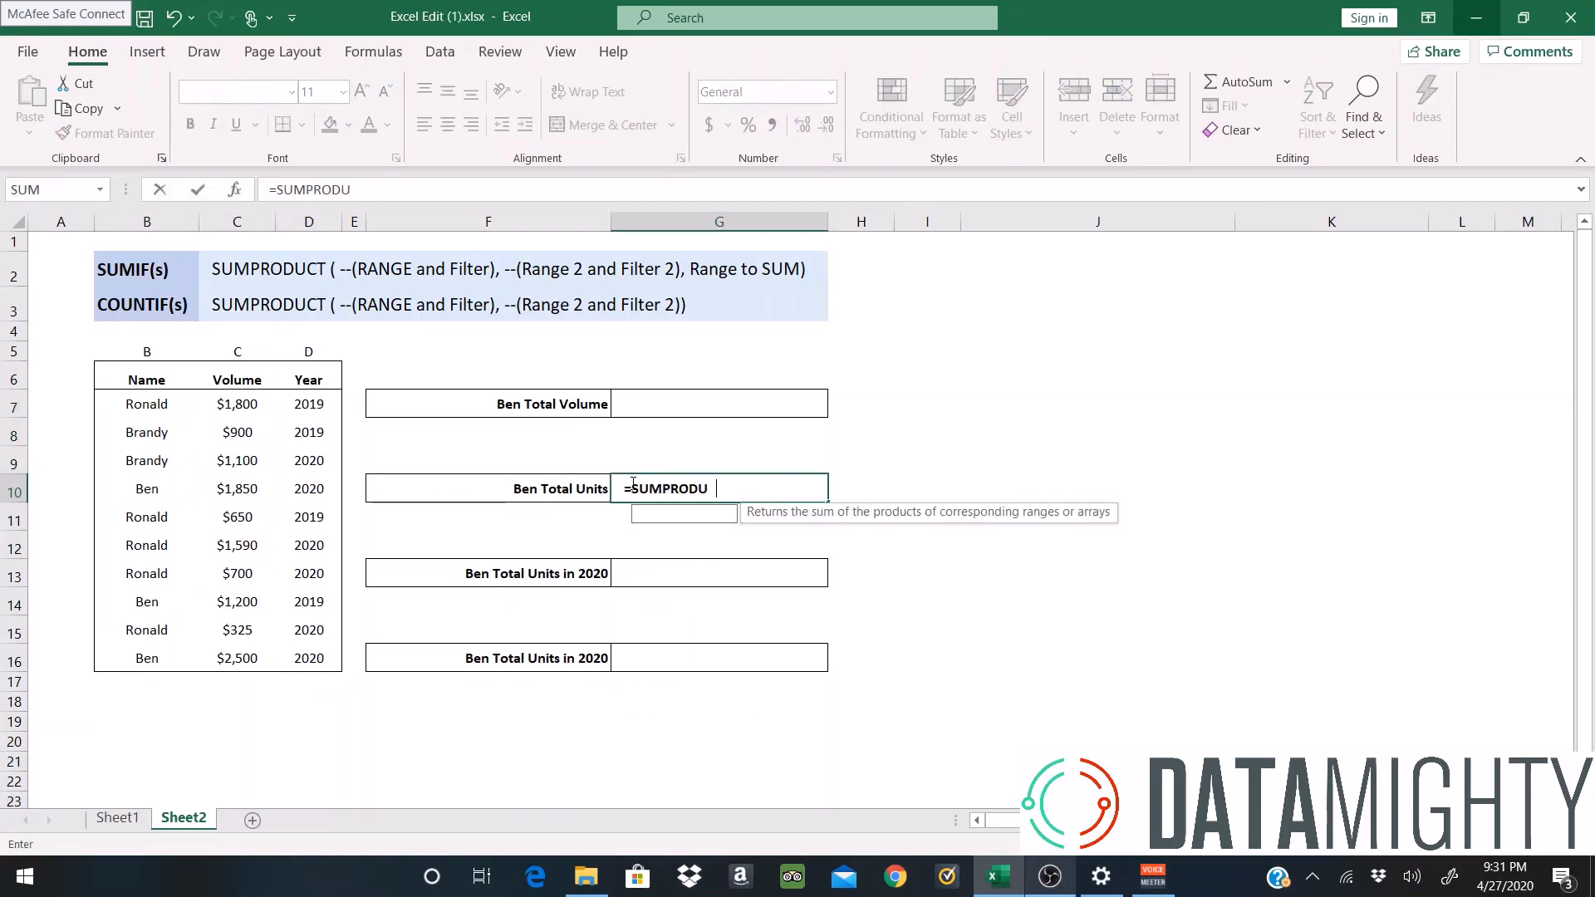
{"action": "type", "text": "CT( --"}
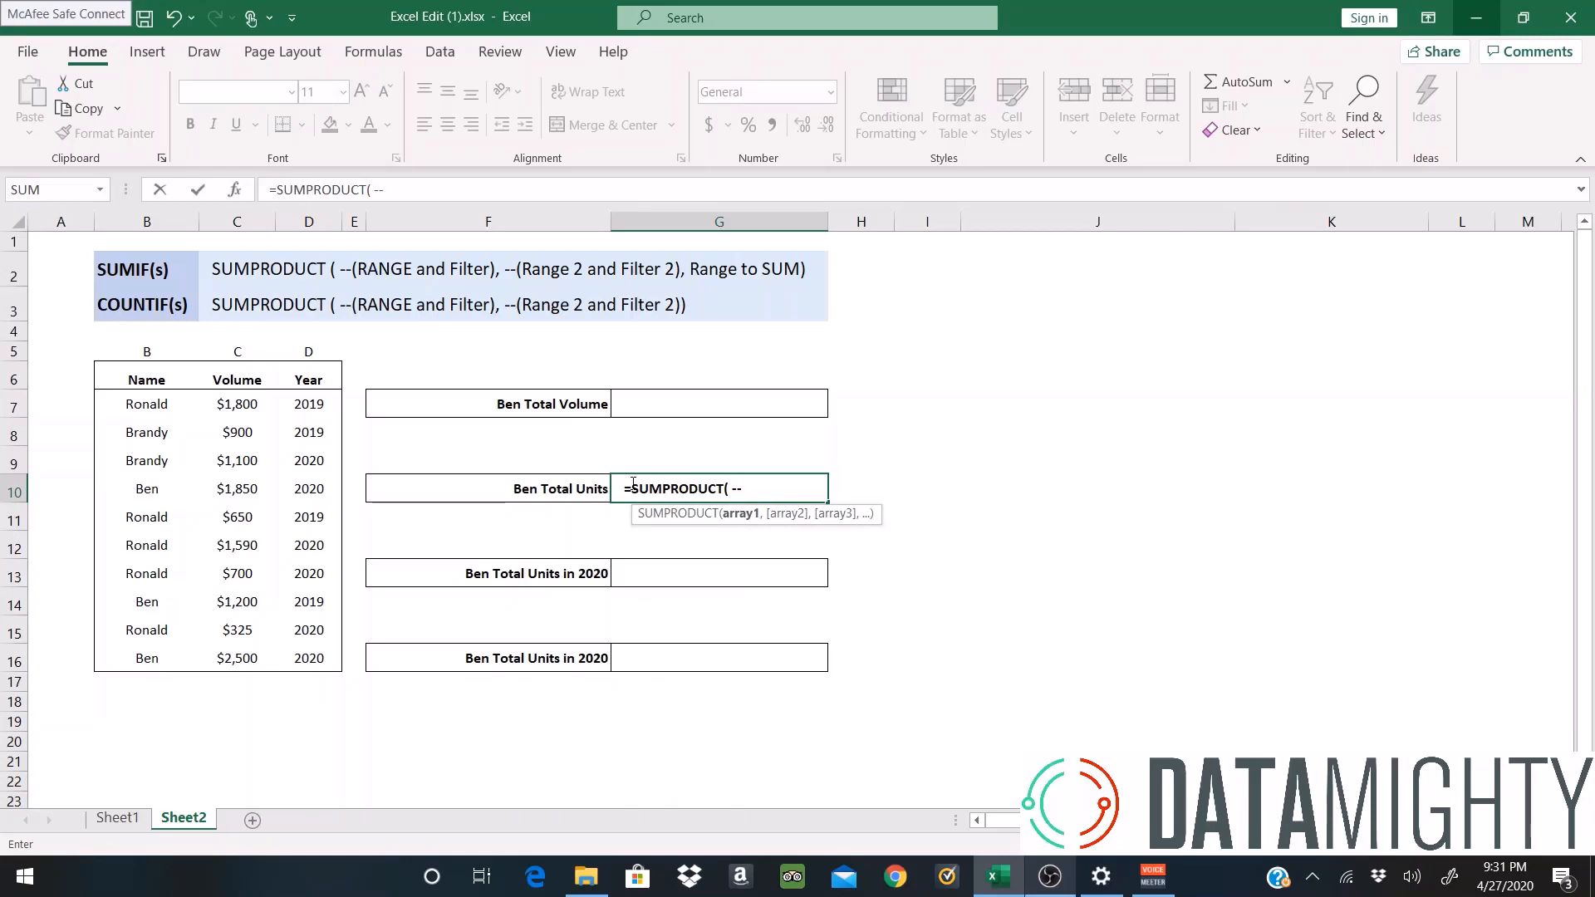
{"action": "type", "text": "("}
{"action": "left_click", "coordinate": [141, 402]}
{"action": "left_click_drag", "start_coordinate": [142, 402], "coordinate": [140, 660]}
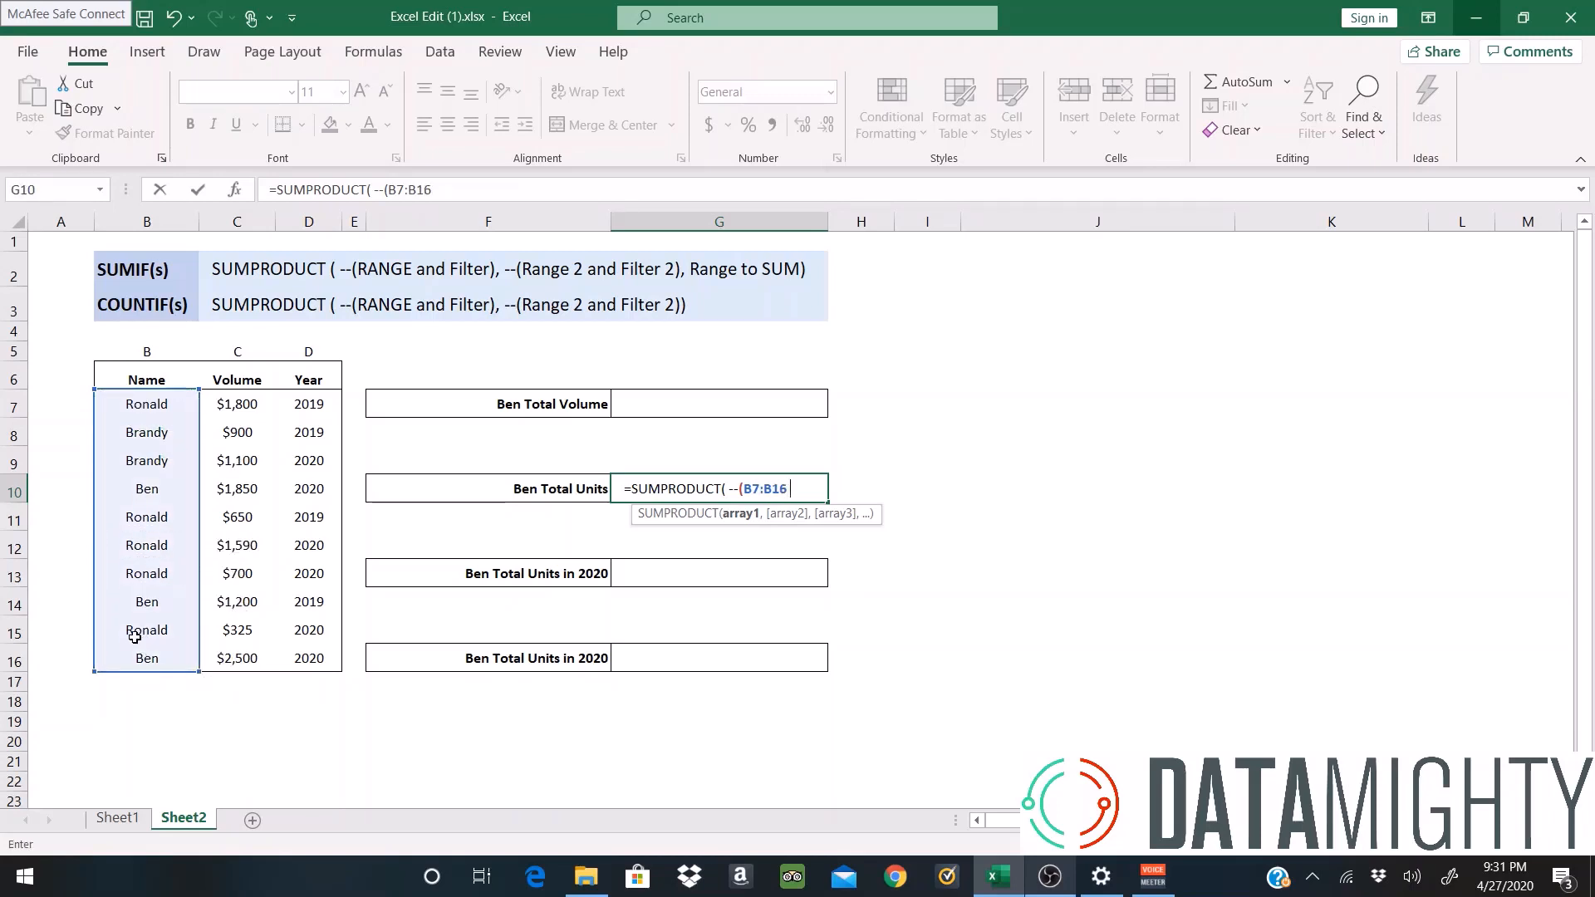
{"action": "type", "text": "= \"BEN\"))"}
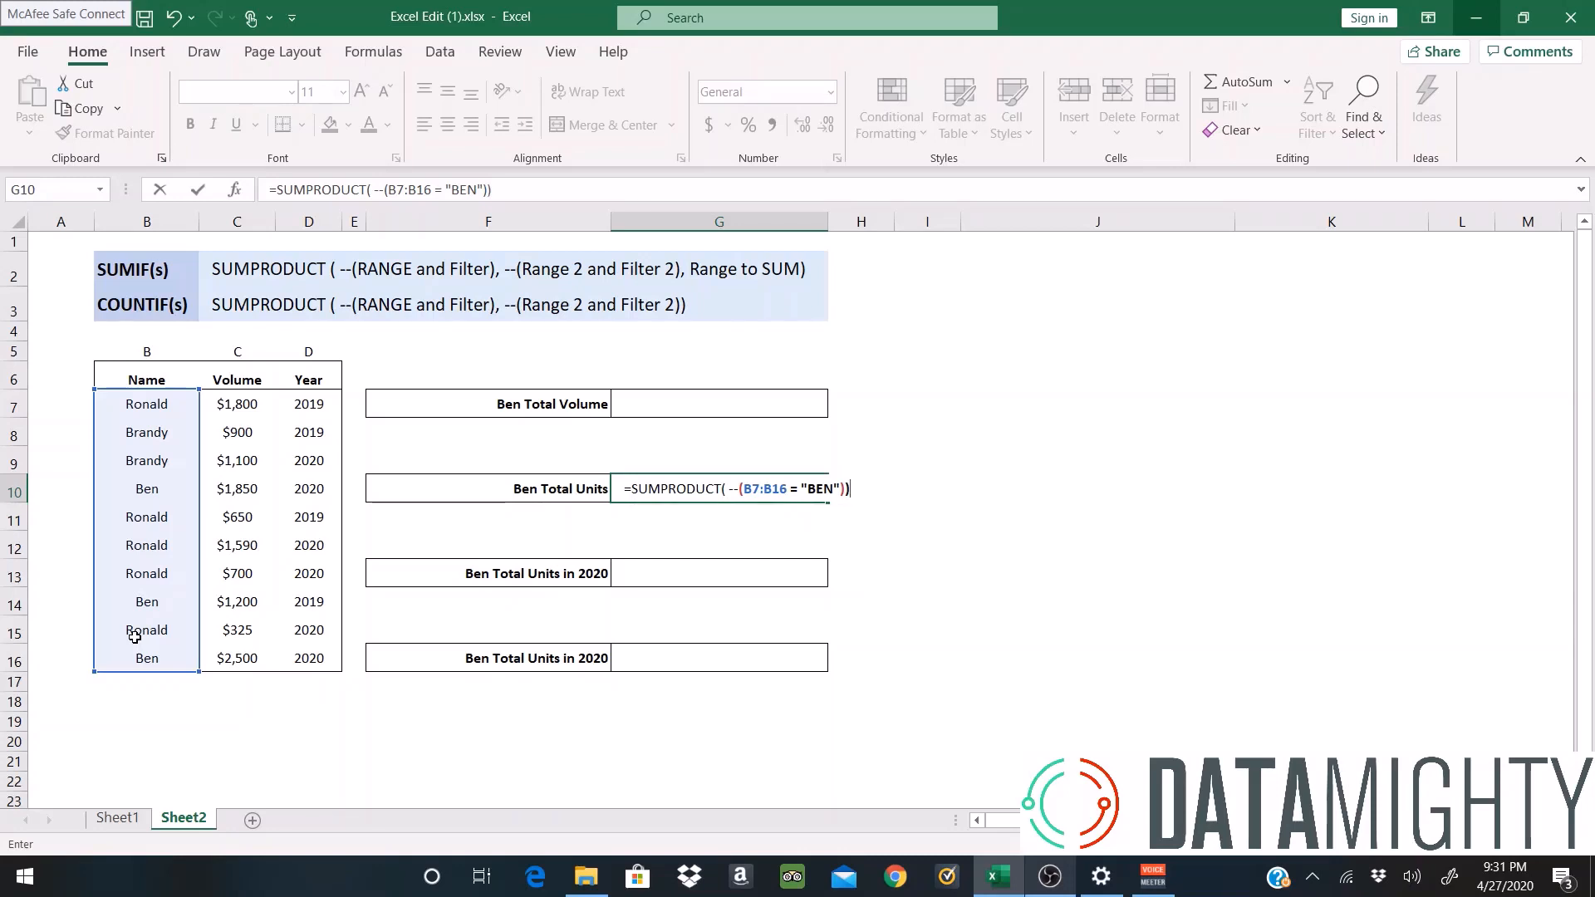
{"action": "key", "text": "Return"}
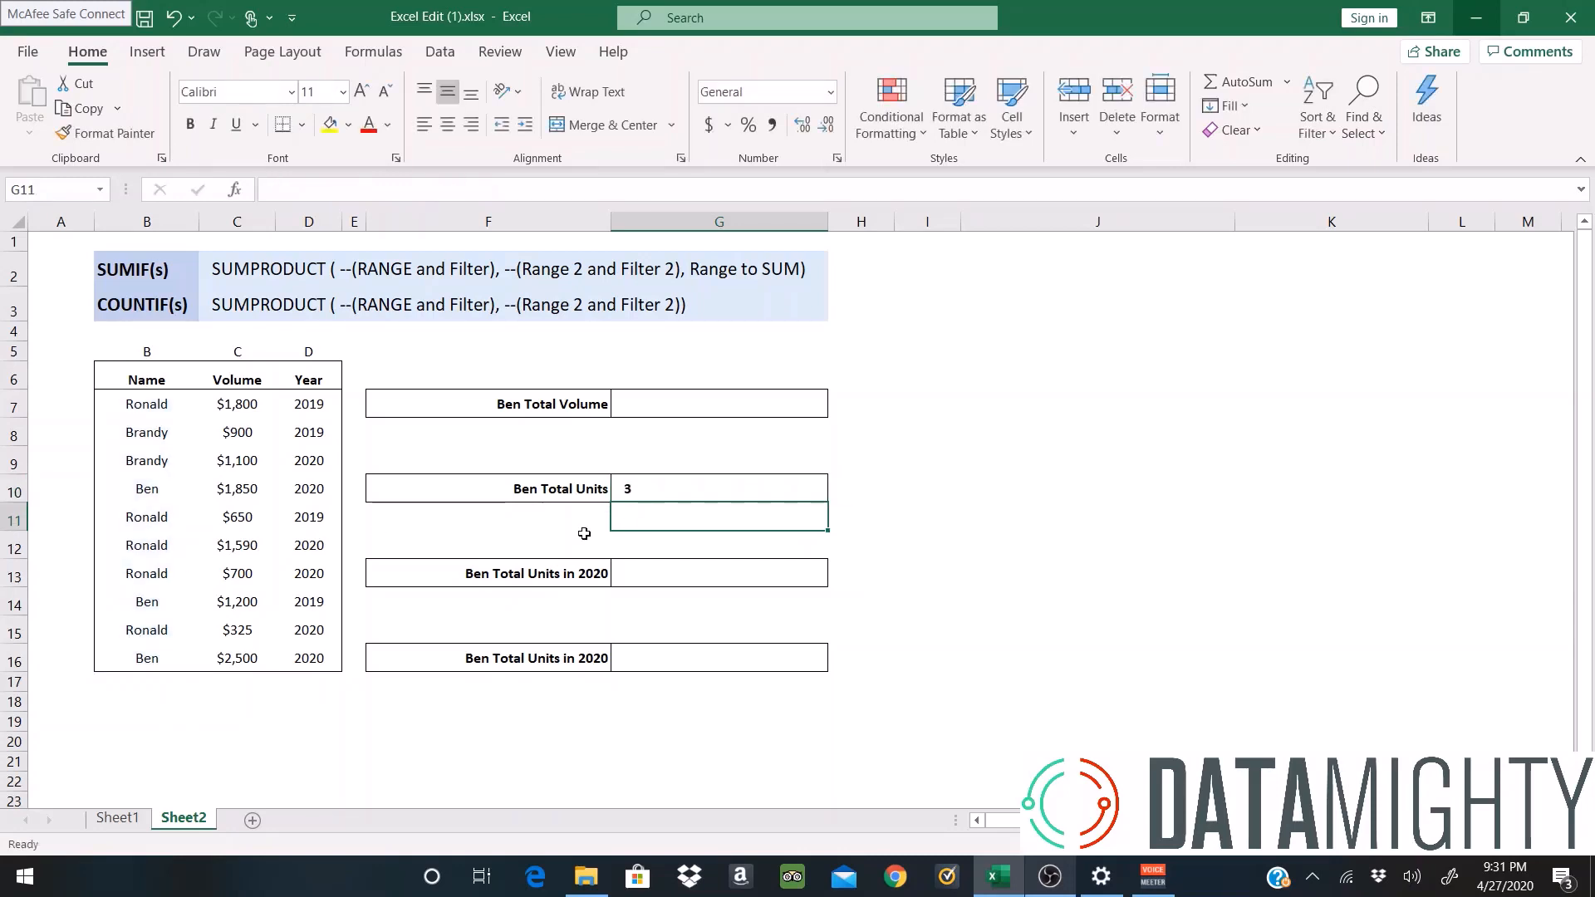
- Centre the result in G10 and review the range and name filter in its formula
{"action": "left_click", "coordinate": [673, 479]}
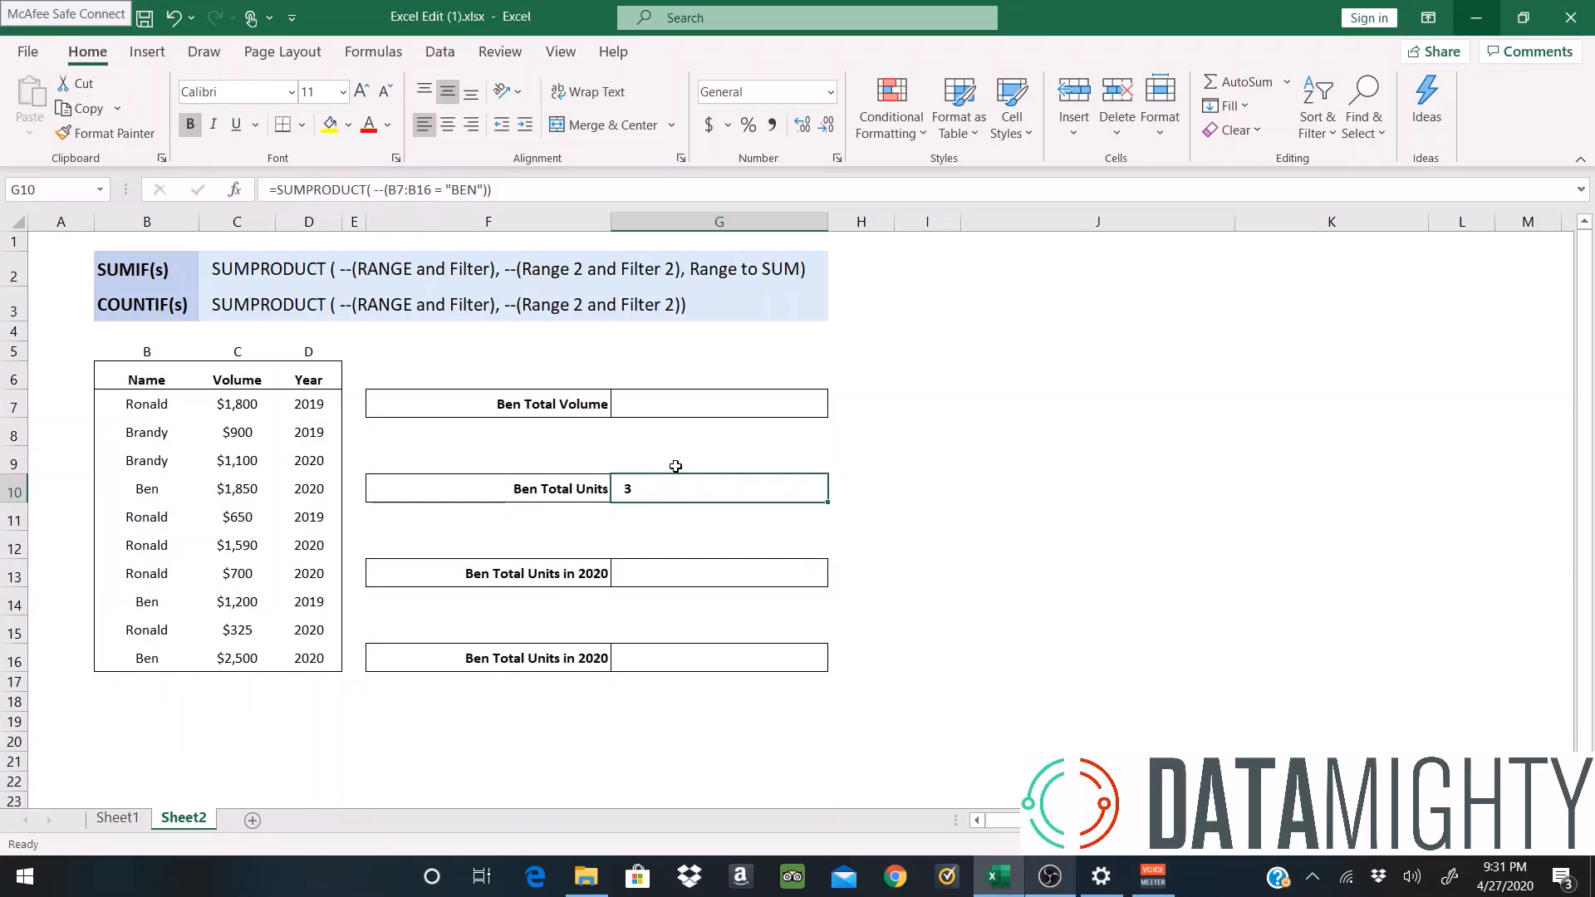
{"action": "left_click", "coordinate": [449, 126]}
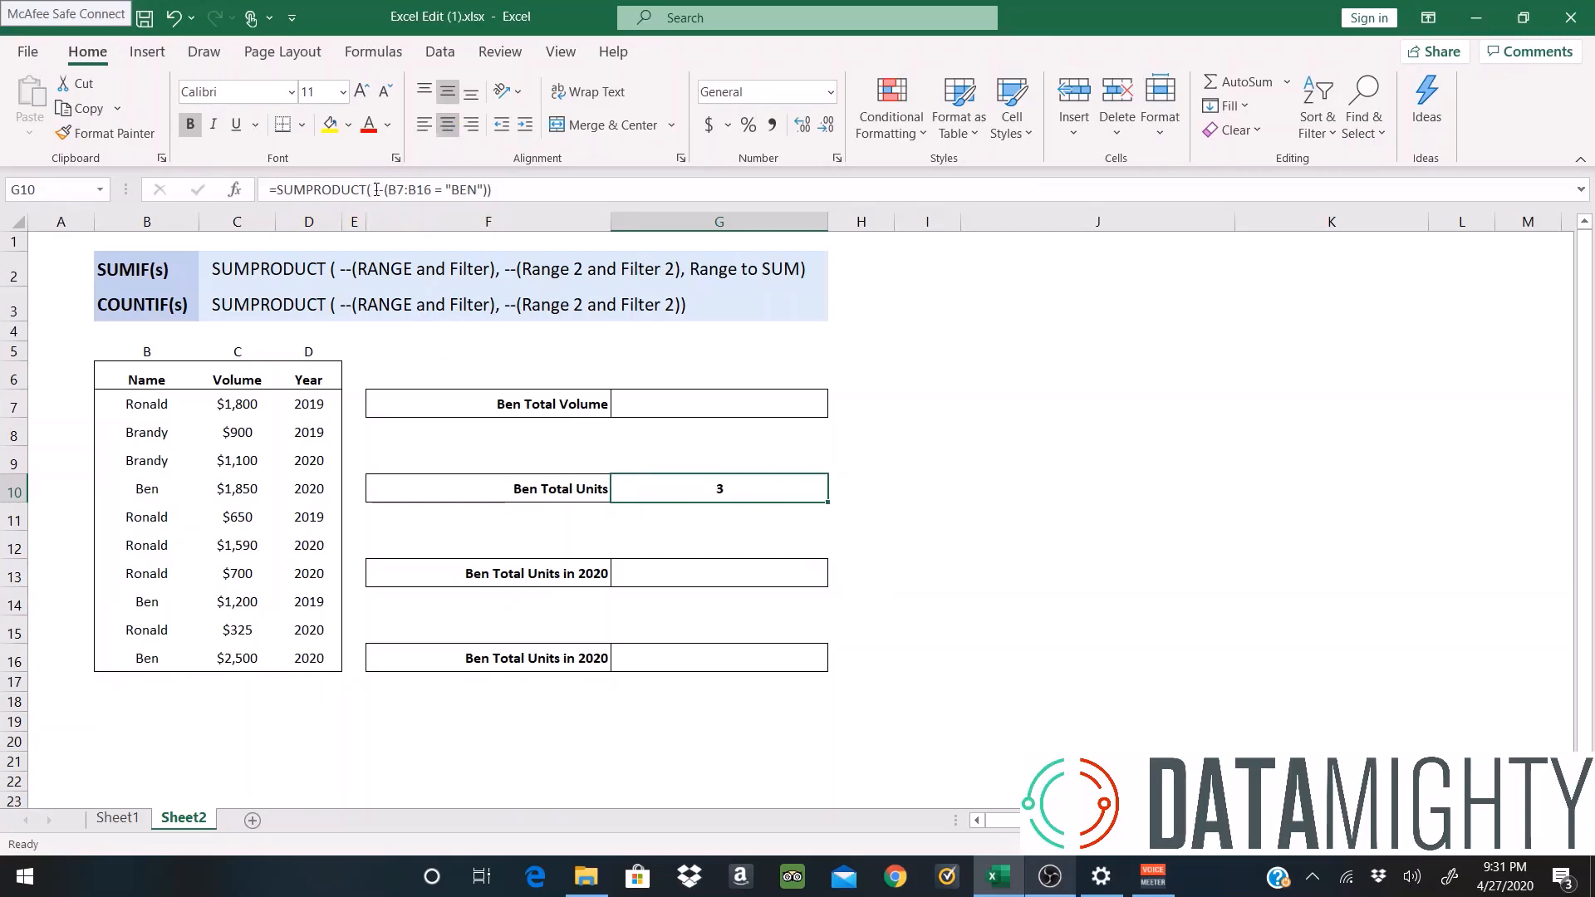
{"action": "left_click", "coordinate": [392, 187]}
{"action": "left_click_drag", "start_coordinate": [387, 189], "coordinate": [484, 190]}
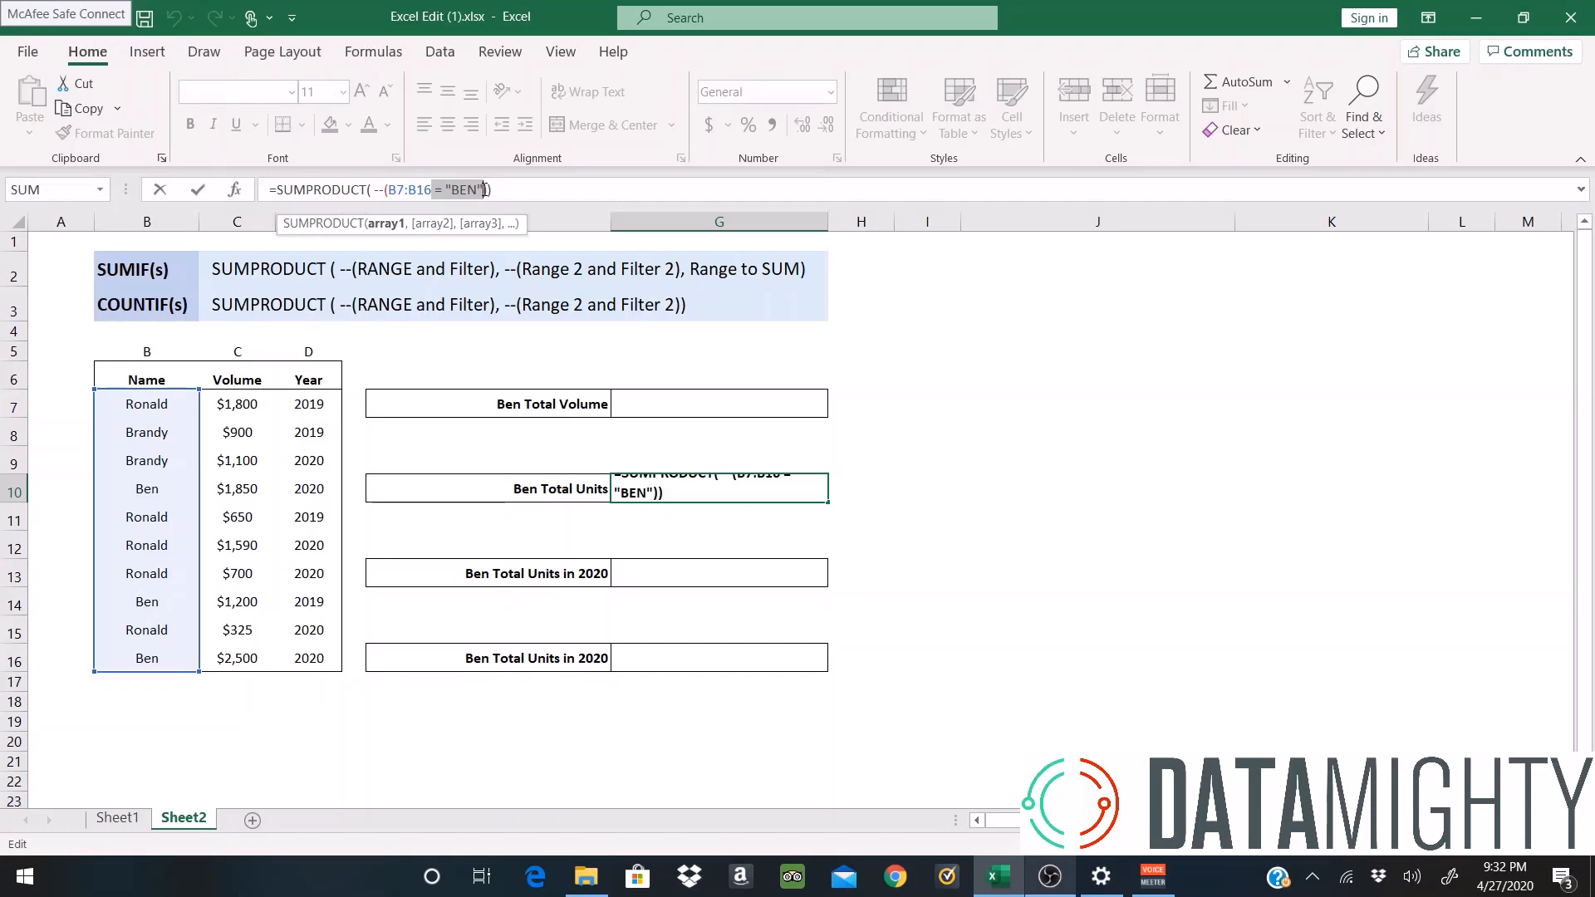
{"action": "key", "text": "Return"}
{"action": "key", "text": "Up"}
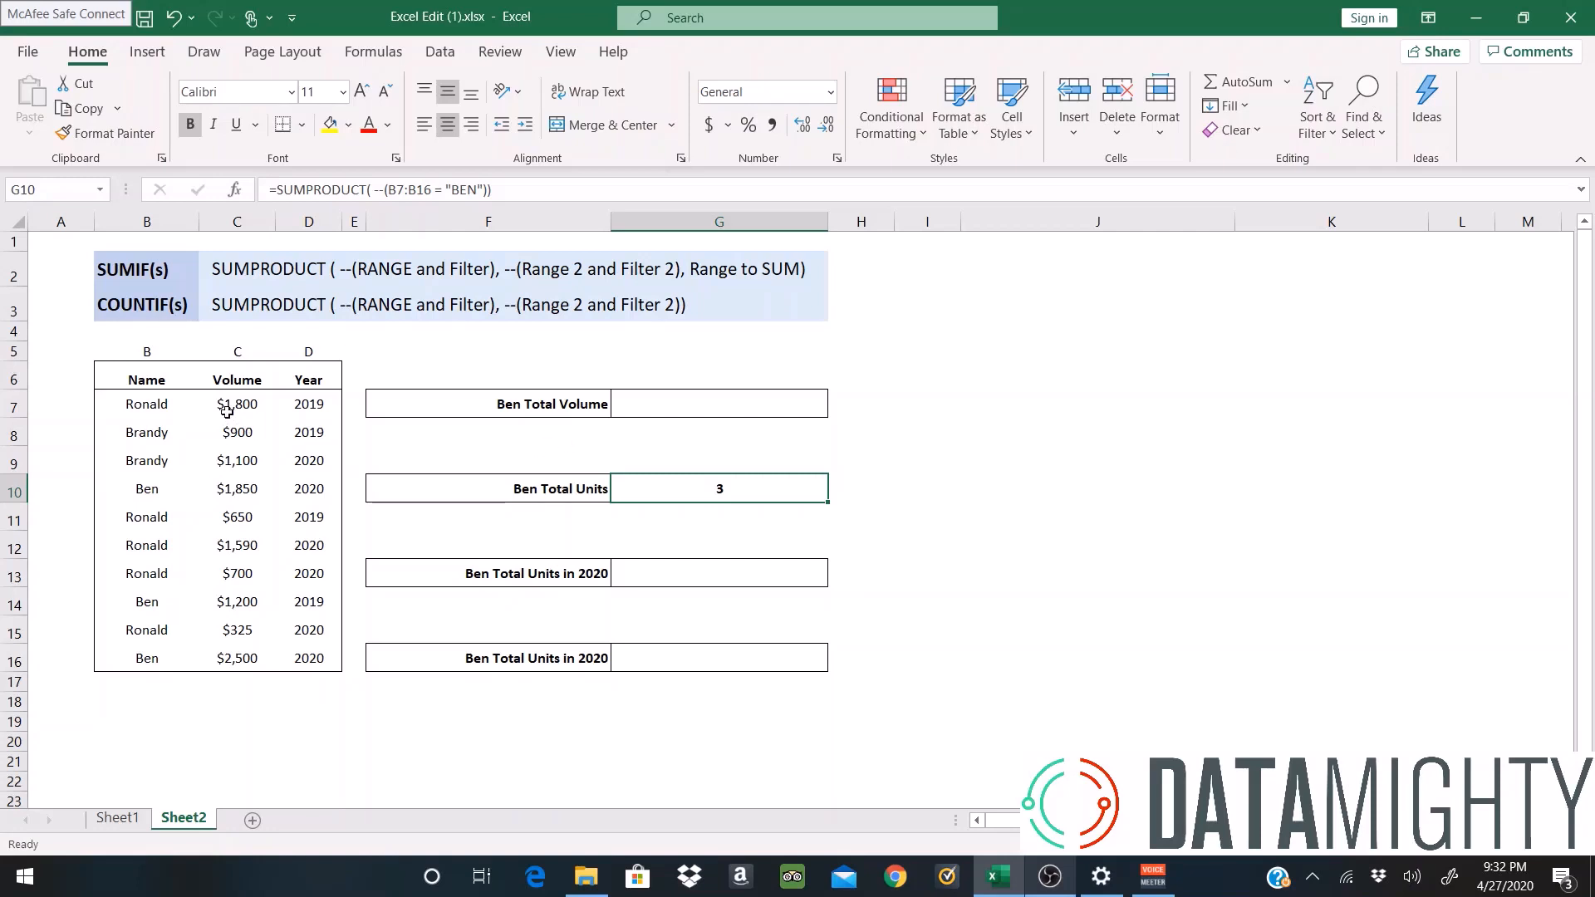
- Enter a SUMPRODUCT formula in G7 with a double-minus filter matching B7:B16 to the first name in the F7 label
{"action": "left_click_drag", "start_coordinate": [238, 404], "coordinate": [228, 653]}
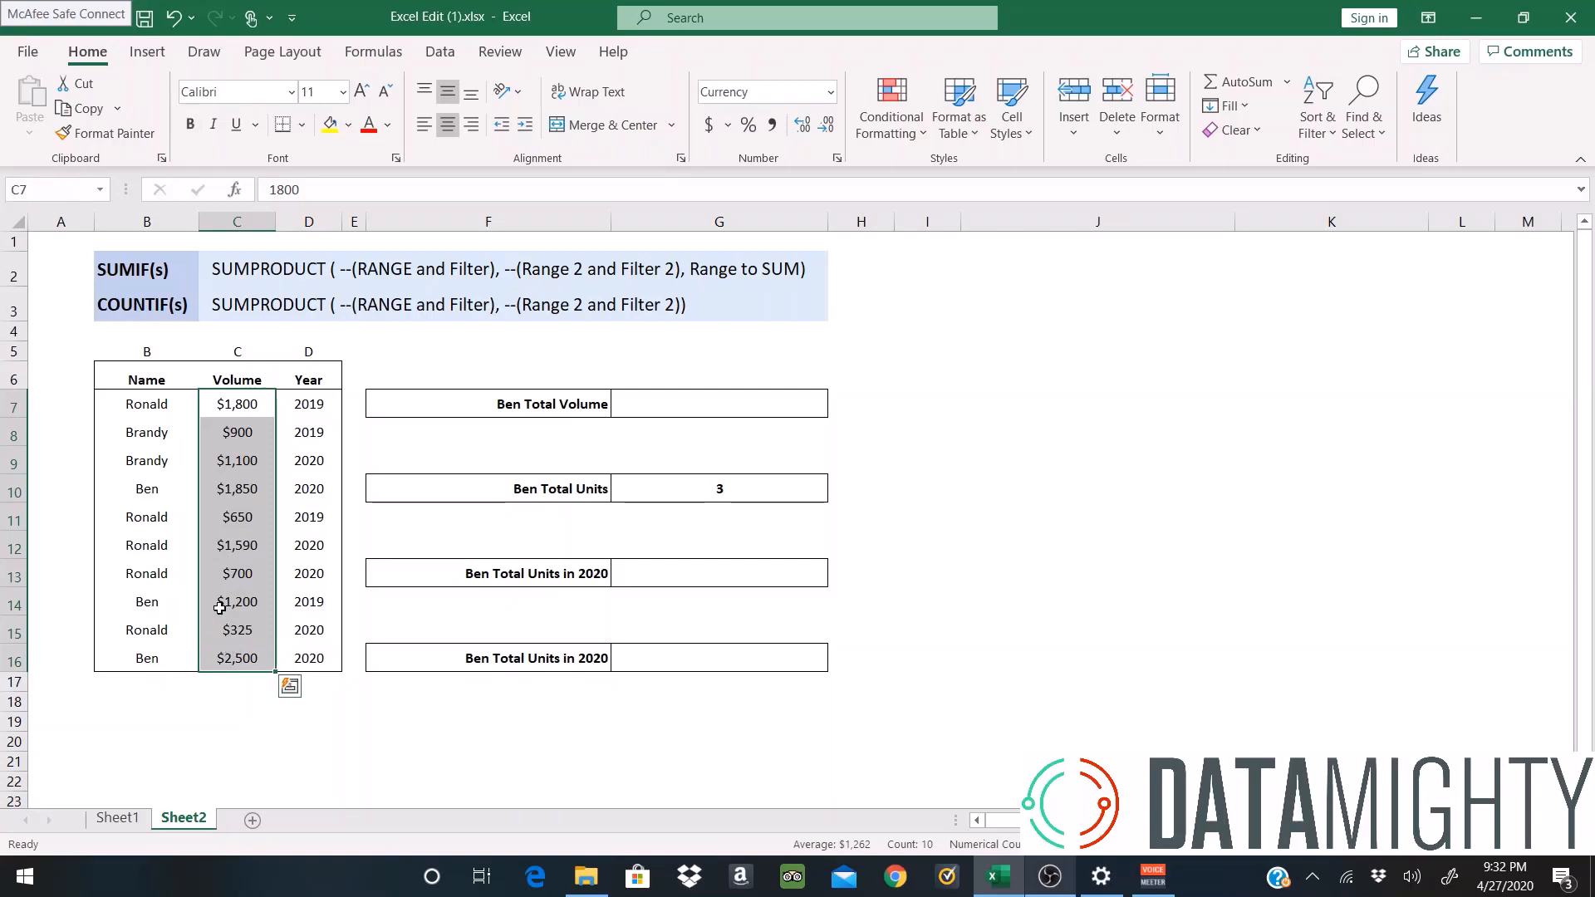
{"action": "left_click", "coordinate": [672, 487]}
{"action": "left_click", "coordinate": [682, 404]}
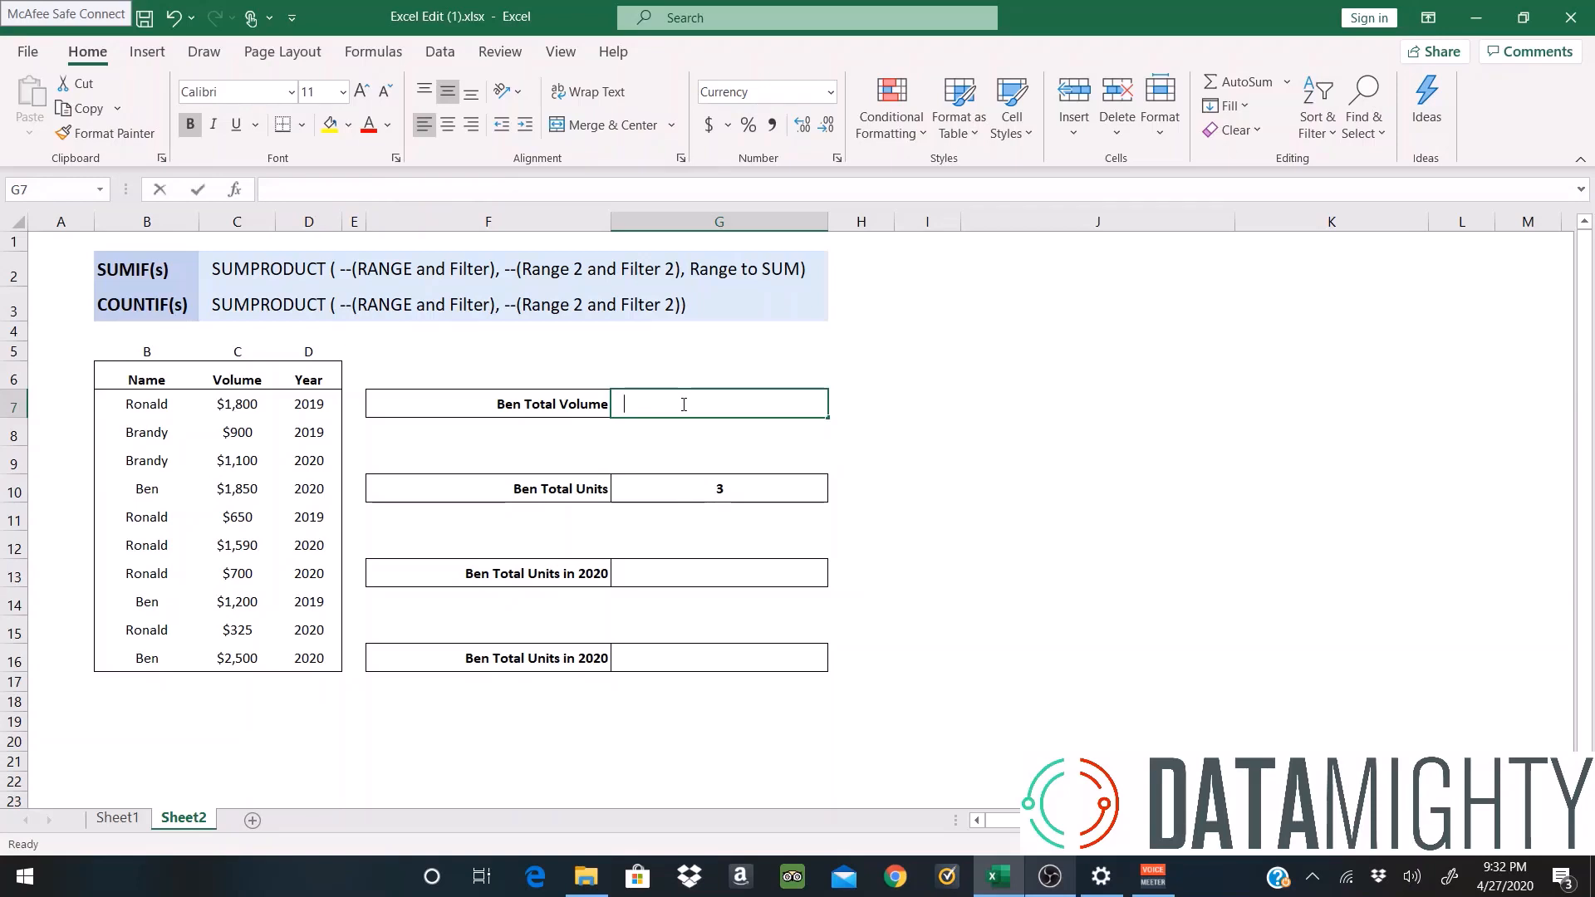
{"action": "type", "text": "=SUMPRODUCT( --"}
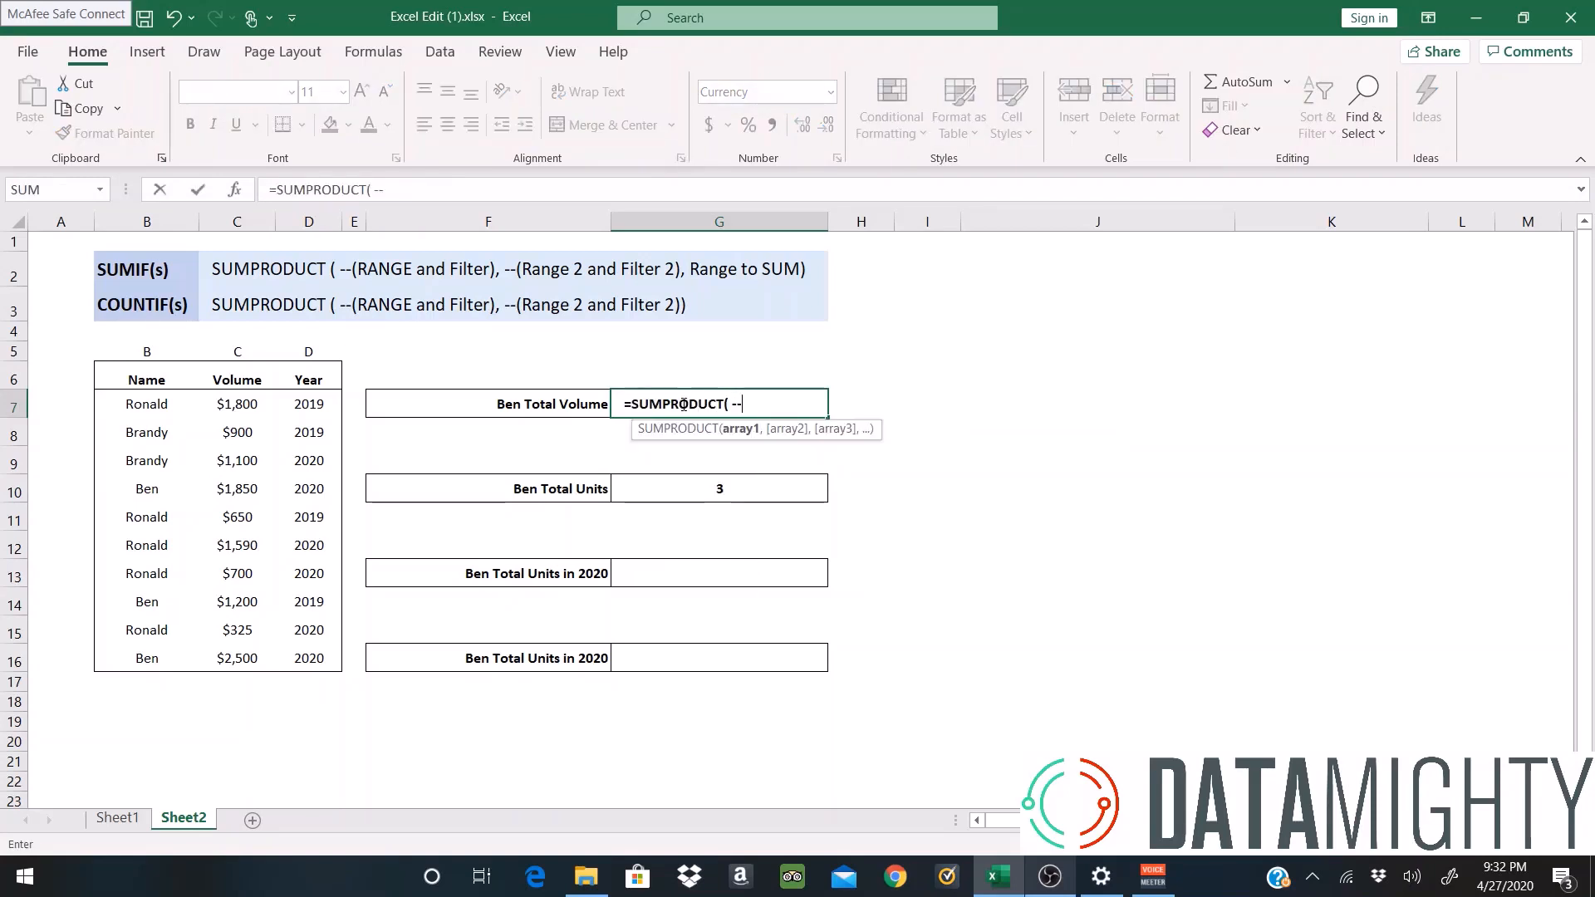
{"action": "type", "text": "("}
{"action": "left_click_drag", "start_coordinate": [180, 400], "coordinate": [154, 658]}
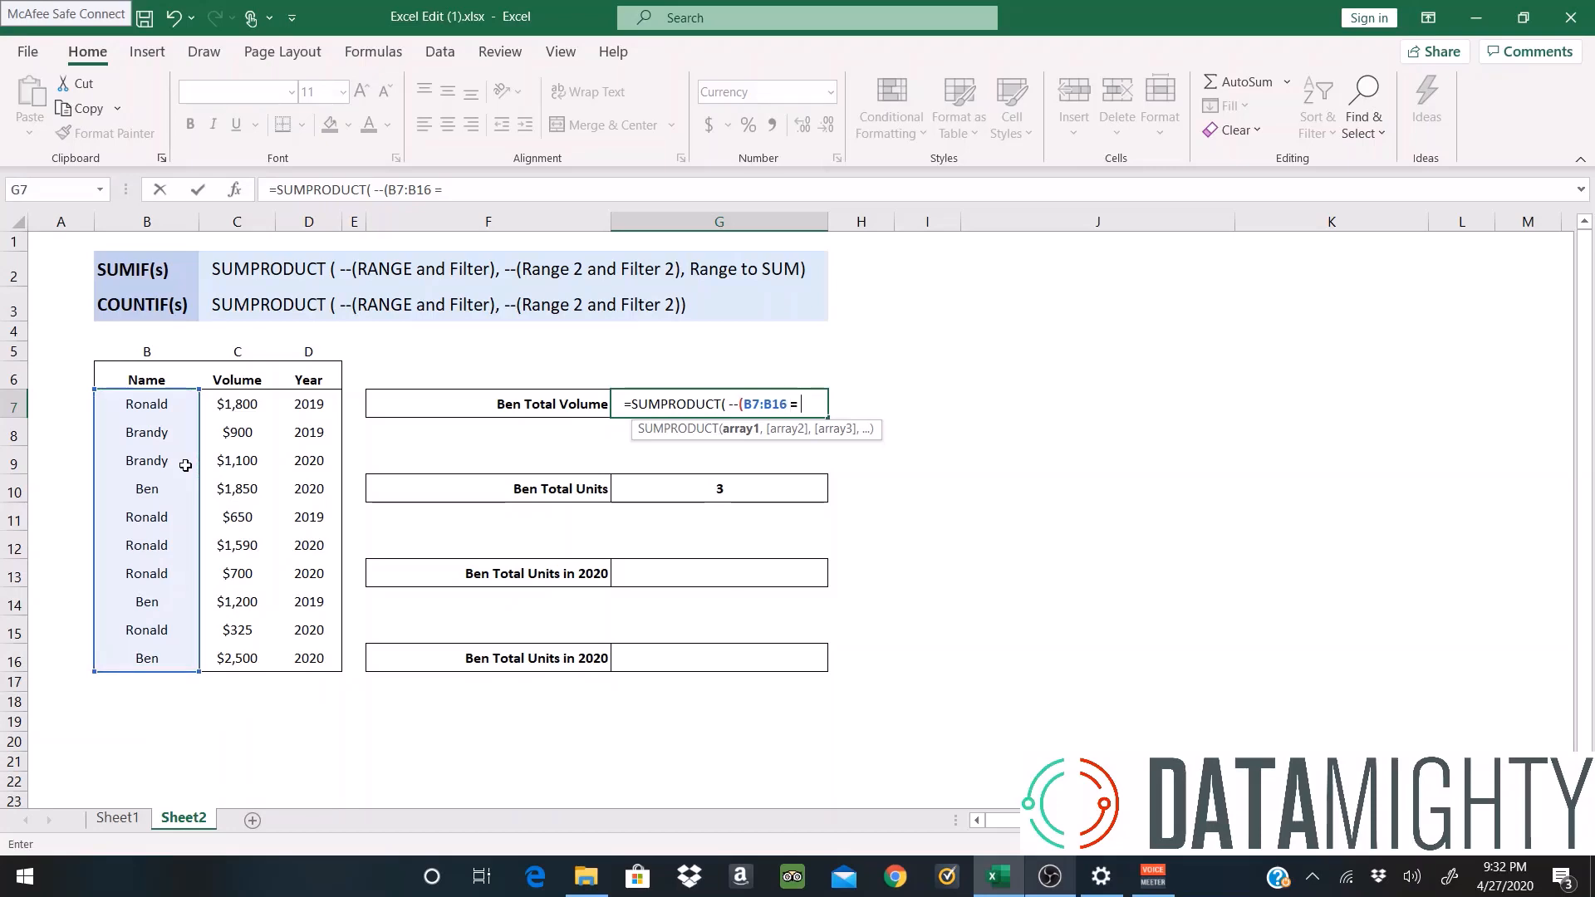
{"action": "type", "text": "= \"BEN\"))"}
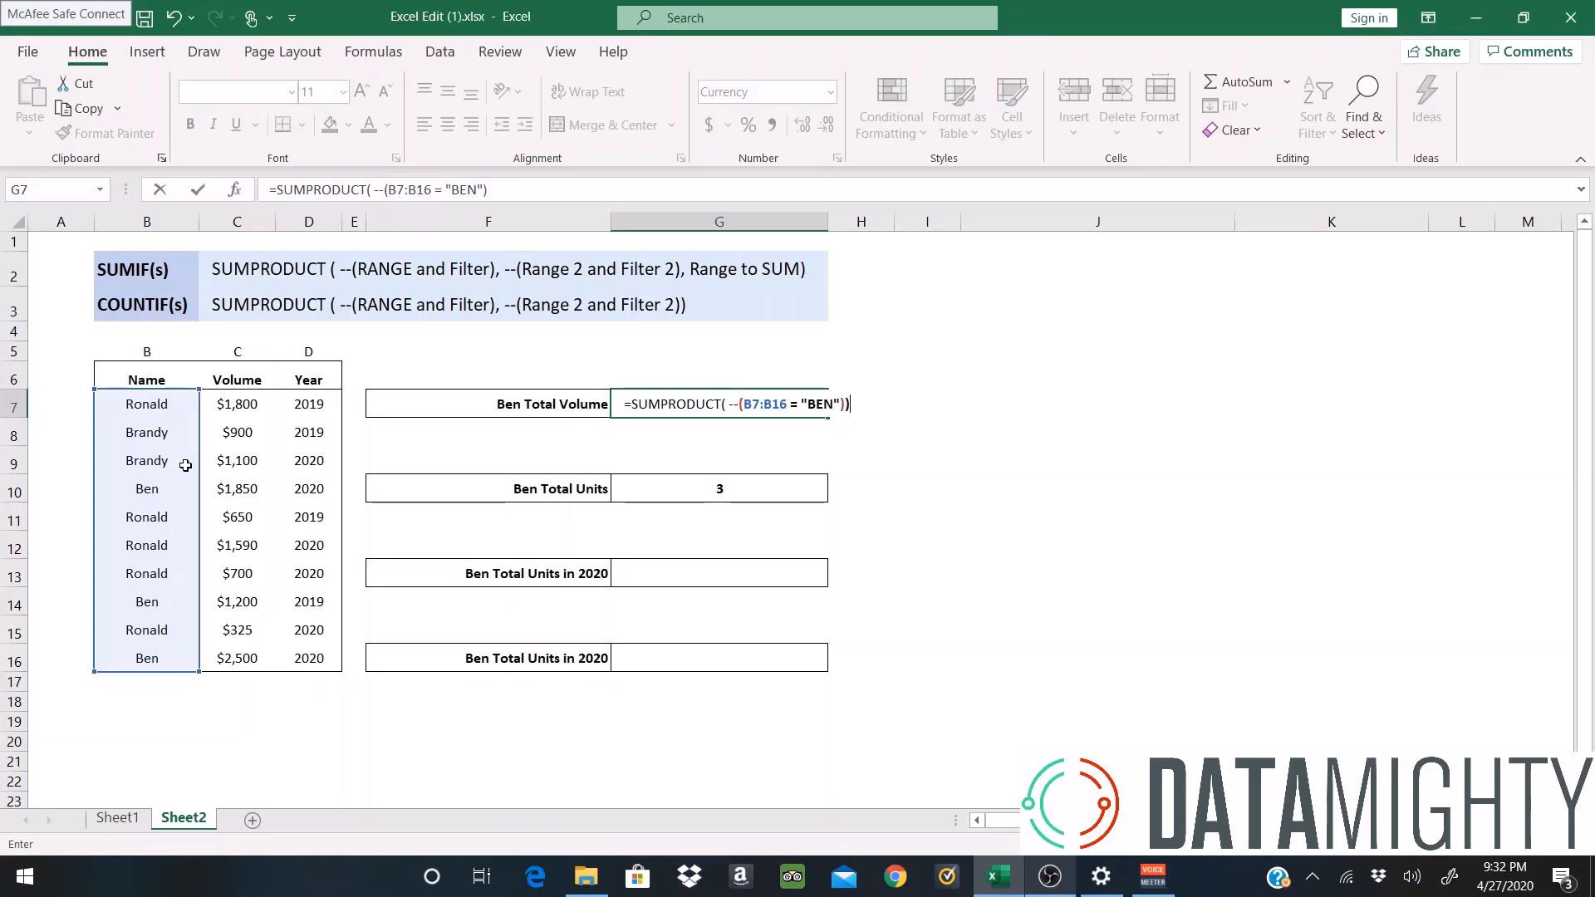
{"action": "key", "text": "Return"}
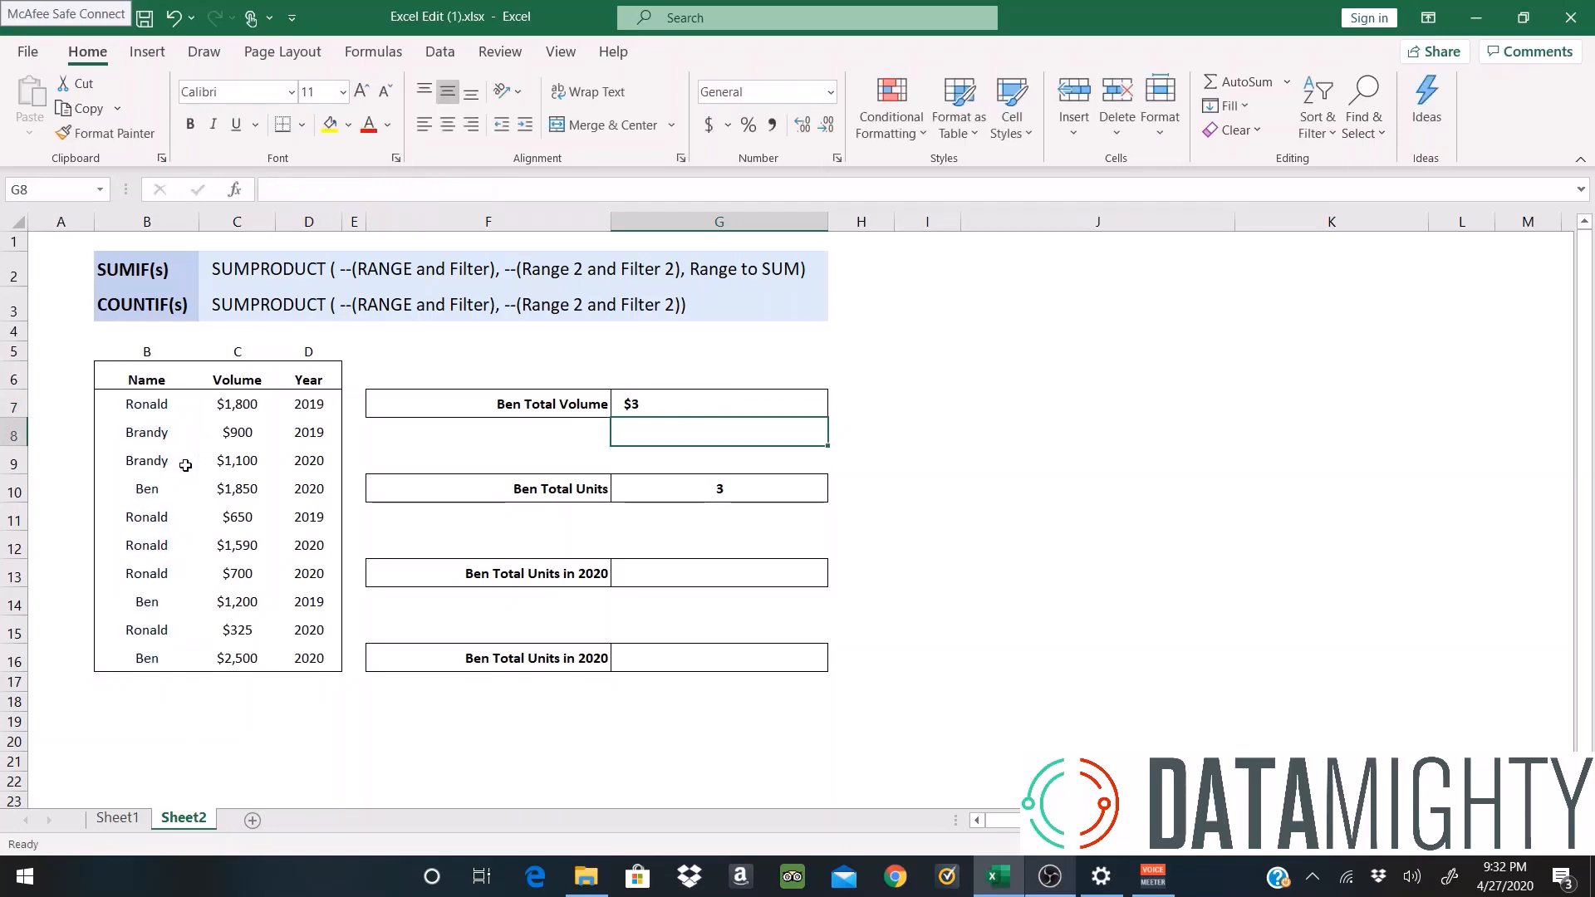
- Add the volume range C7:C16 as the second array of the SUMPRODUCT formula in G7
{"action": "key", "text": "Up"}
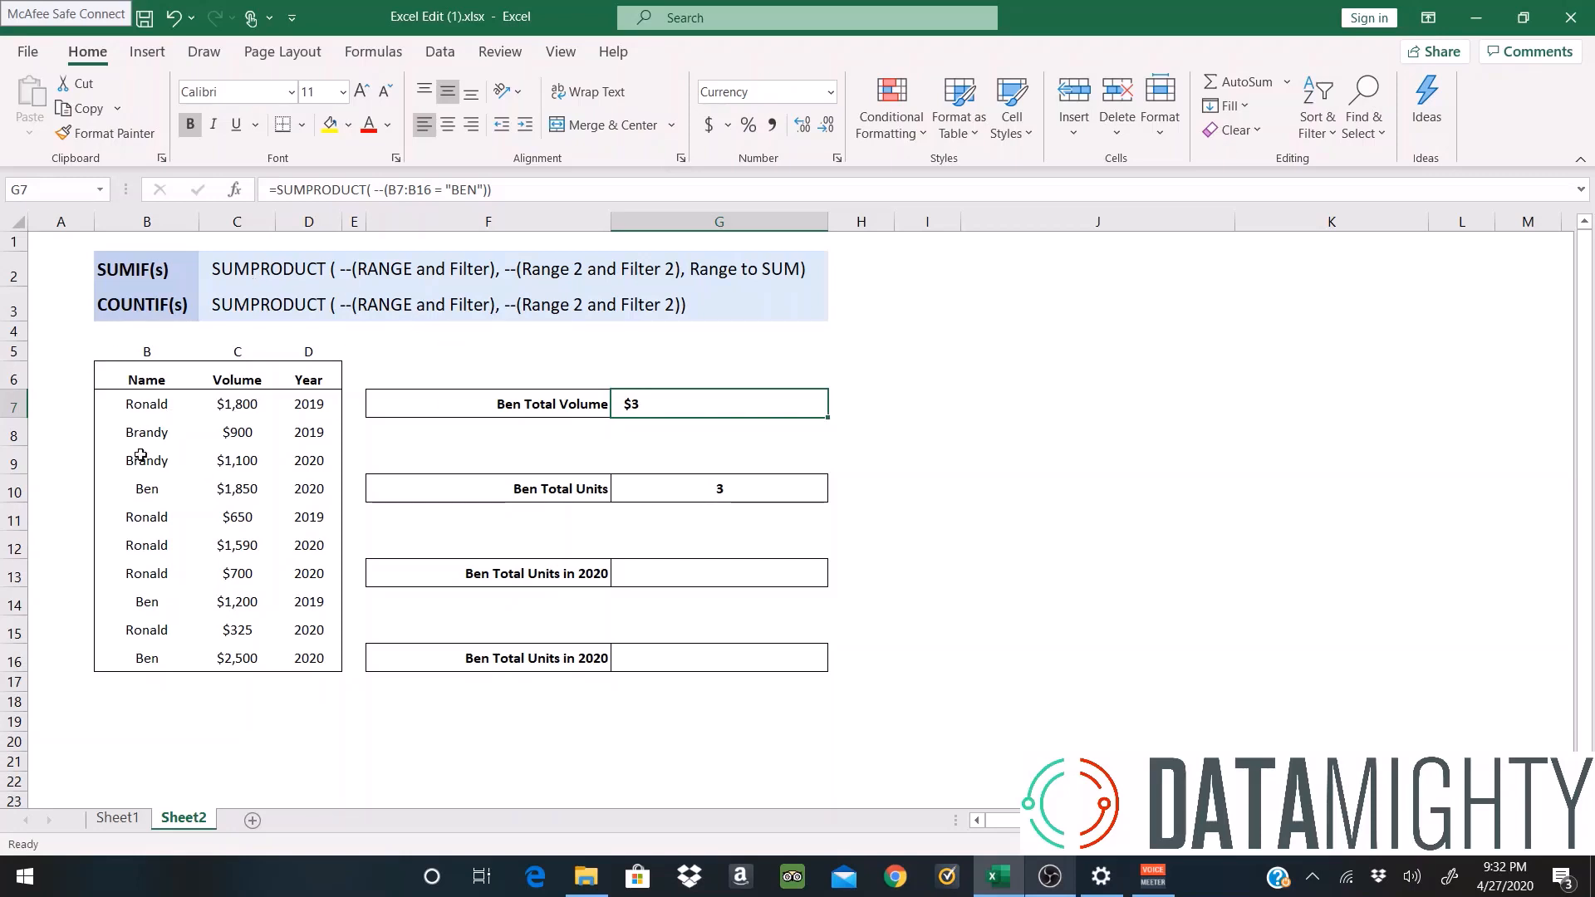
{"action": "key", "text": "F2"}
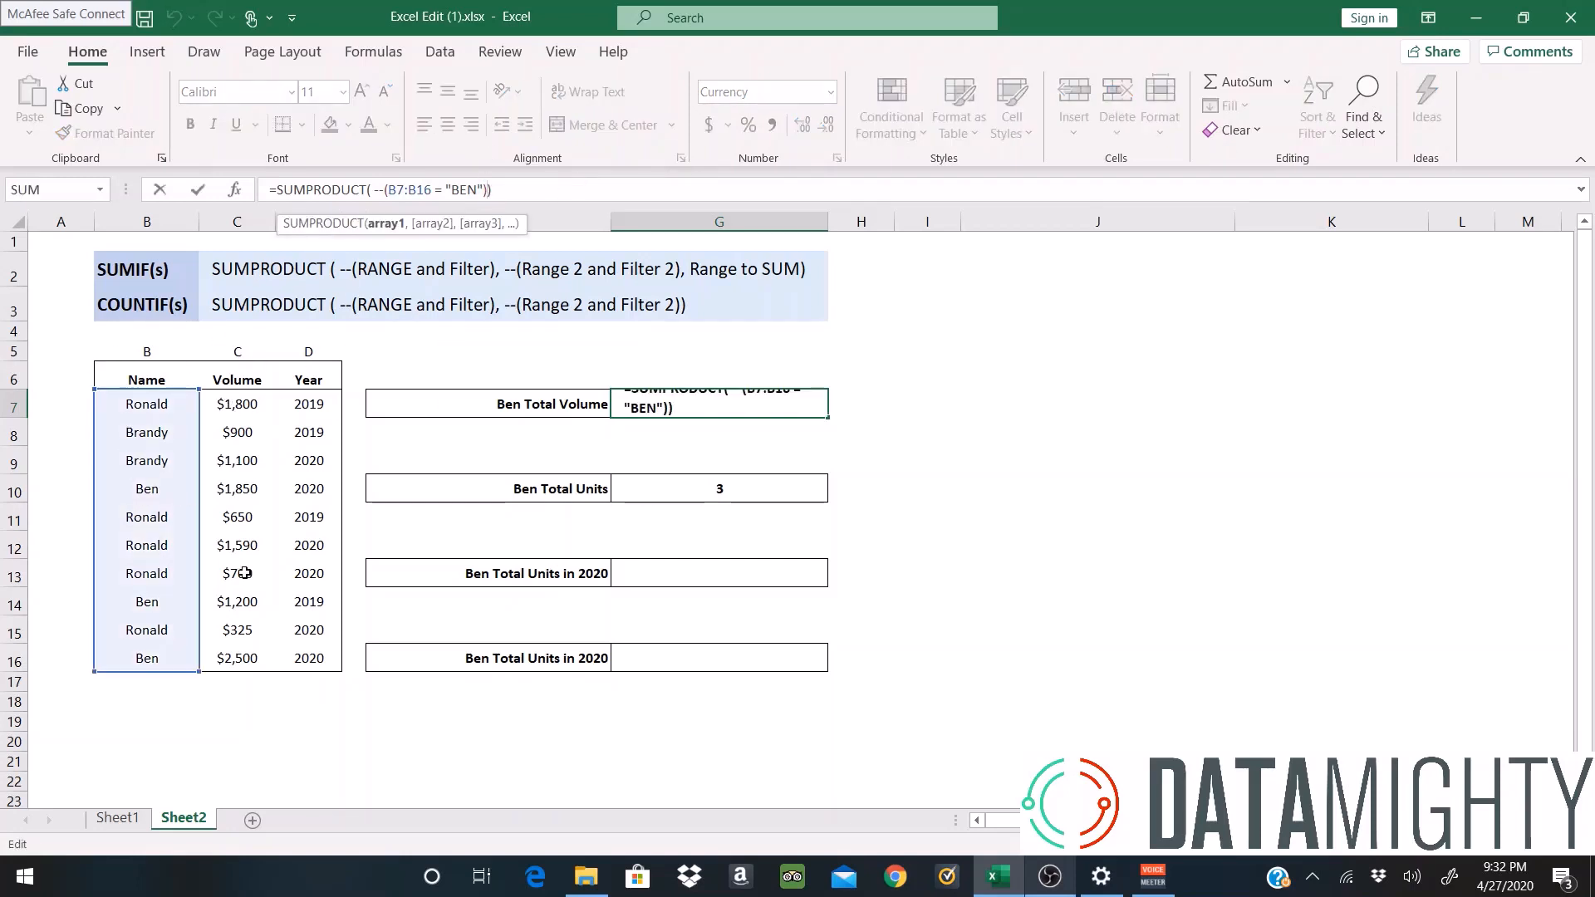
{"action": "type", "text": ","}
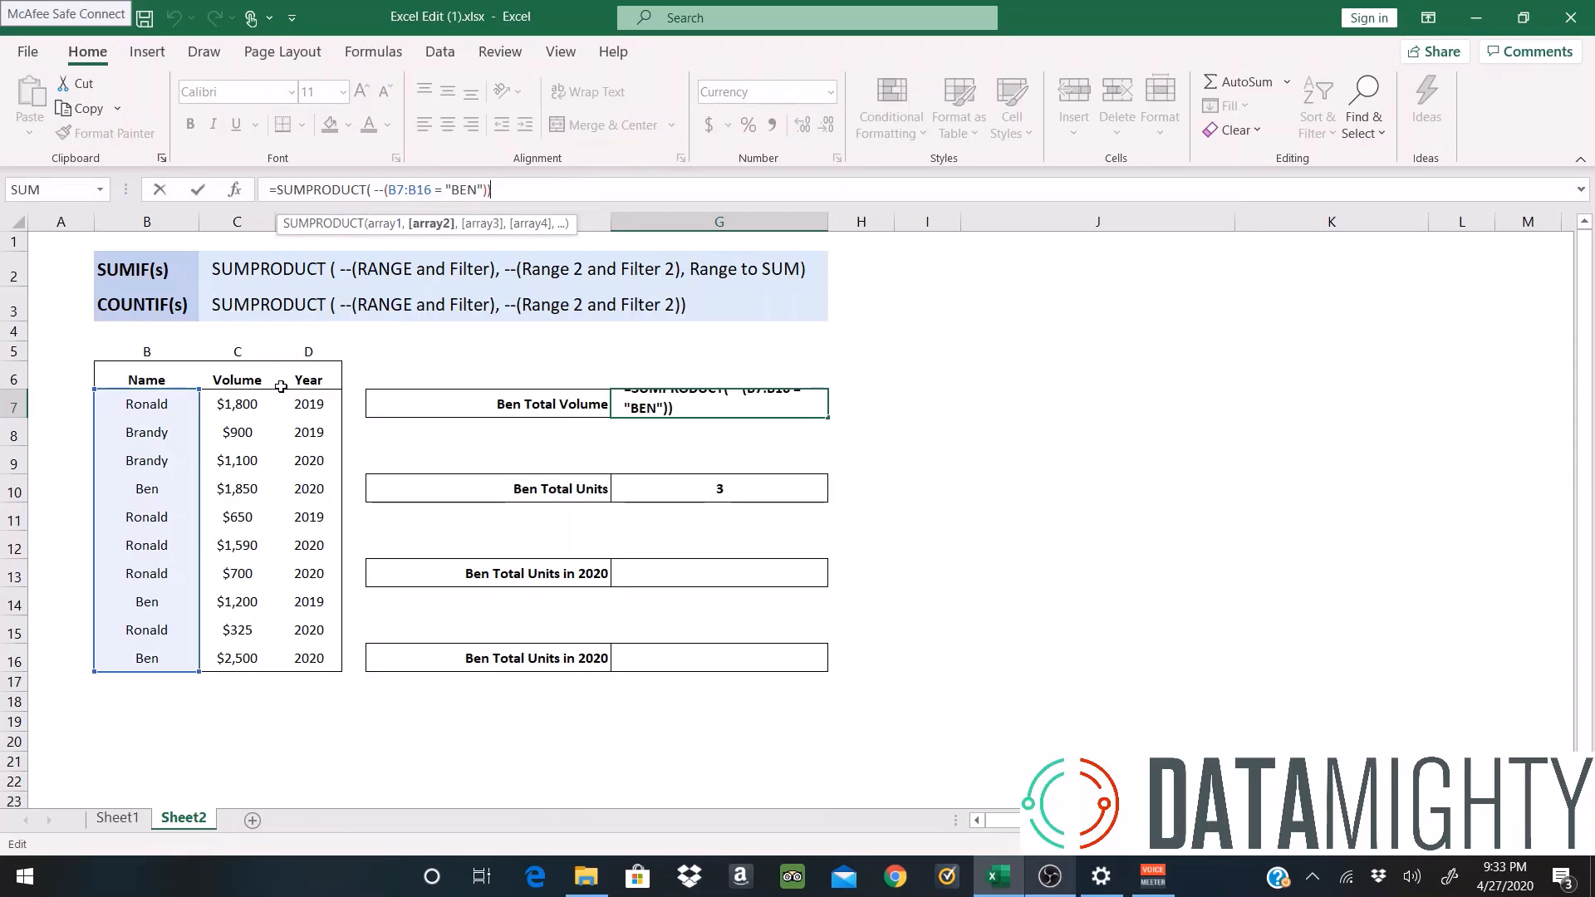
{"action": "left_click_drag", "start_coordinate": [239, 409], "coordinate": [241, 658]}
{"action": "type", "text": ")"}
{"action": "left_click", "coordinate": [569, 192]}
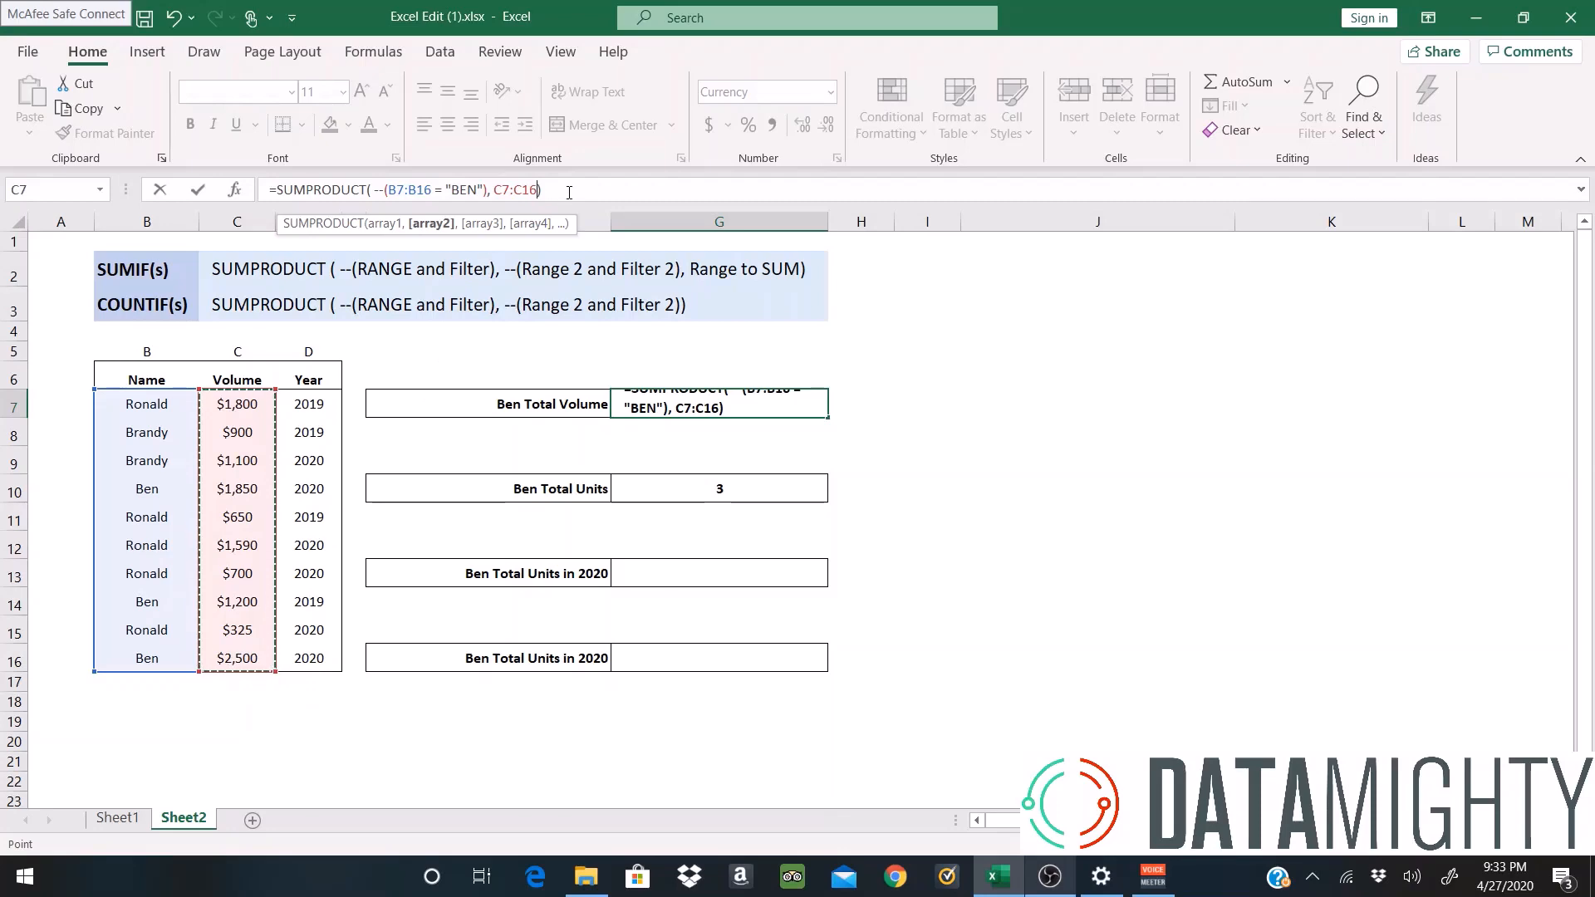
{"action": "key", "text": "Return"}
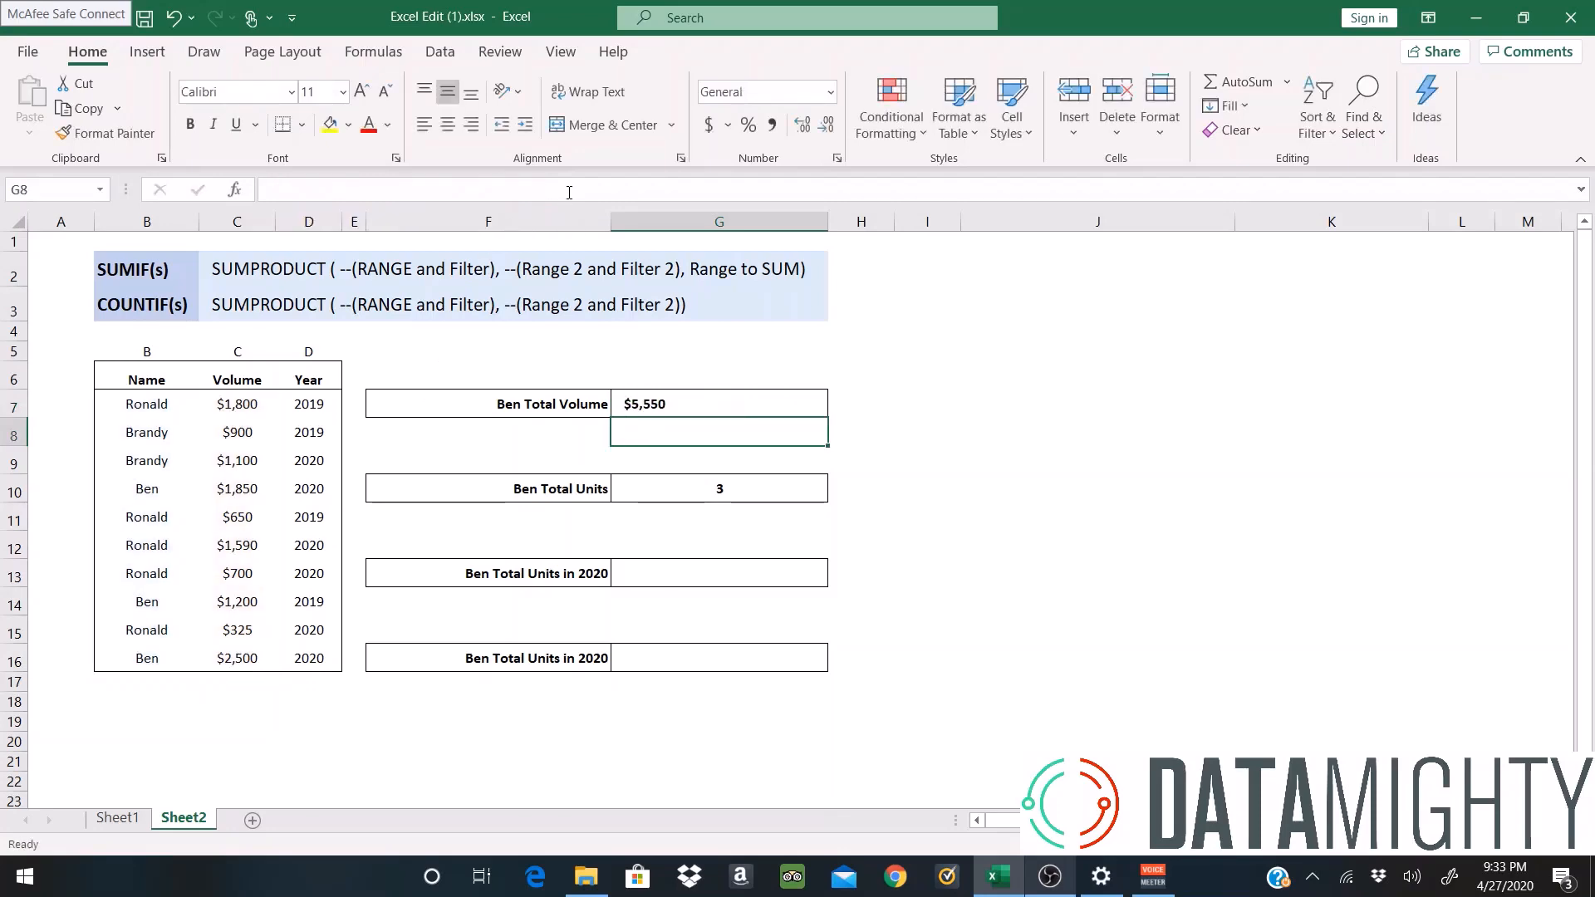
- Centre the total volume in G7 and review its SUMPRODUCT formula
{"action": "left_click", "coordinate": [732, 404]}
{"action": "left_click", "coordinate": [448, 125]}
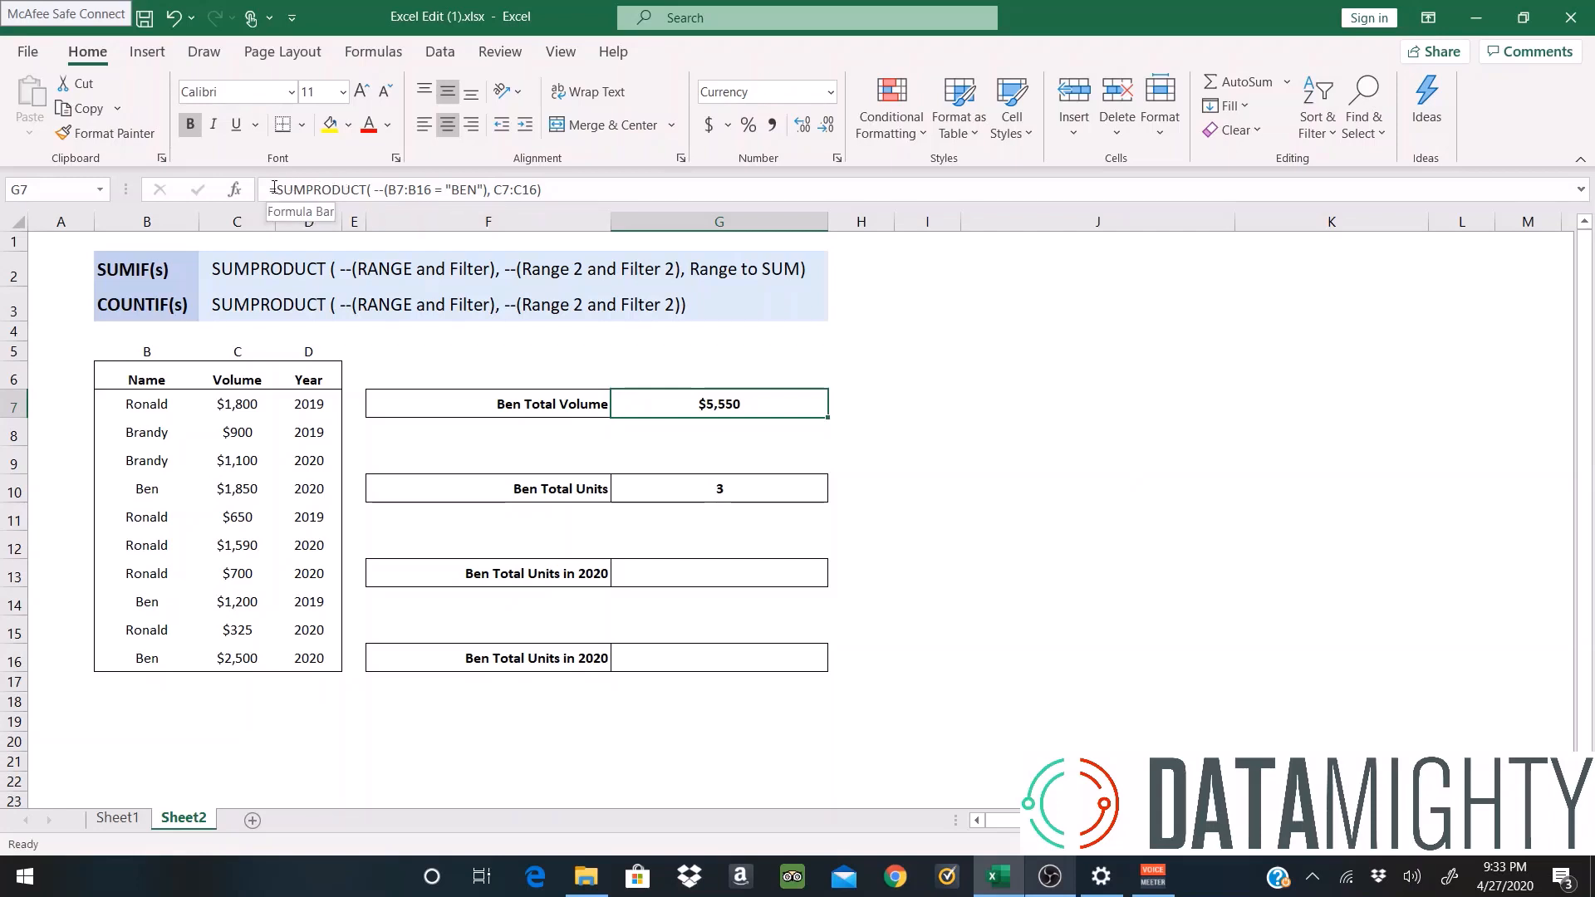
{"action": "left_click_drag", "start_coordinate": [271, 189], "coordinate": [537, 189]}
{"action": "left_click", "coordinate": [493, 191]}
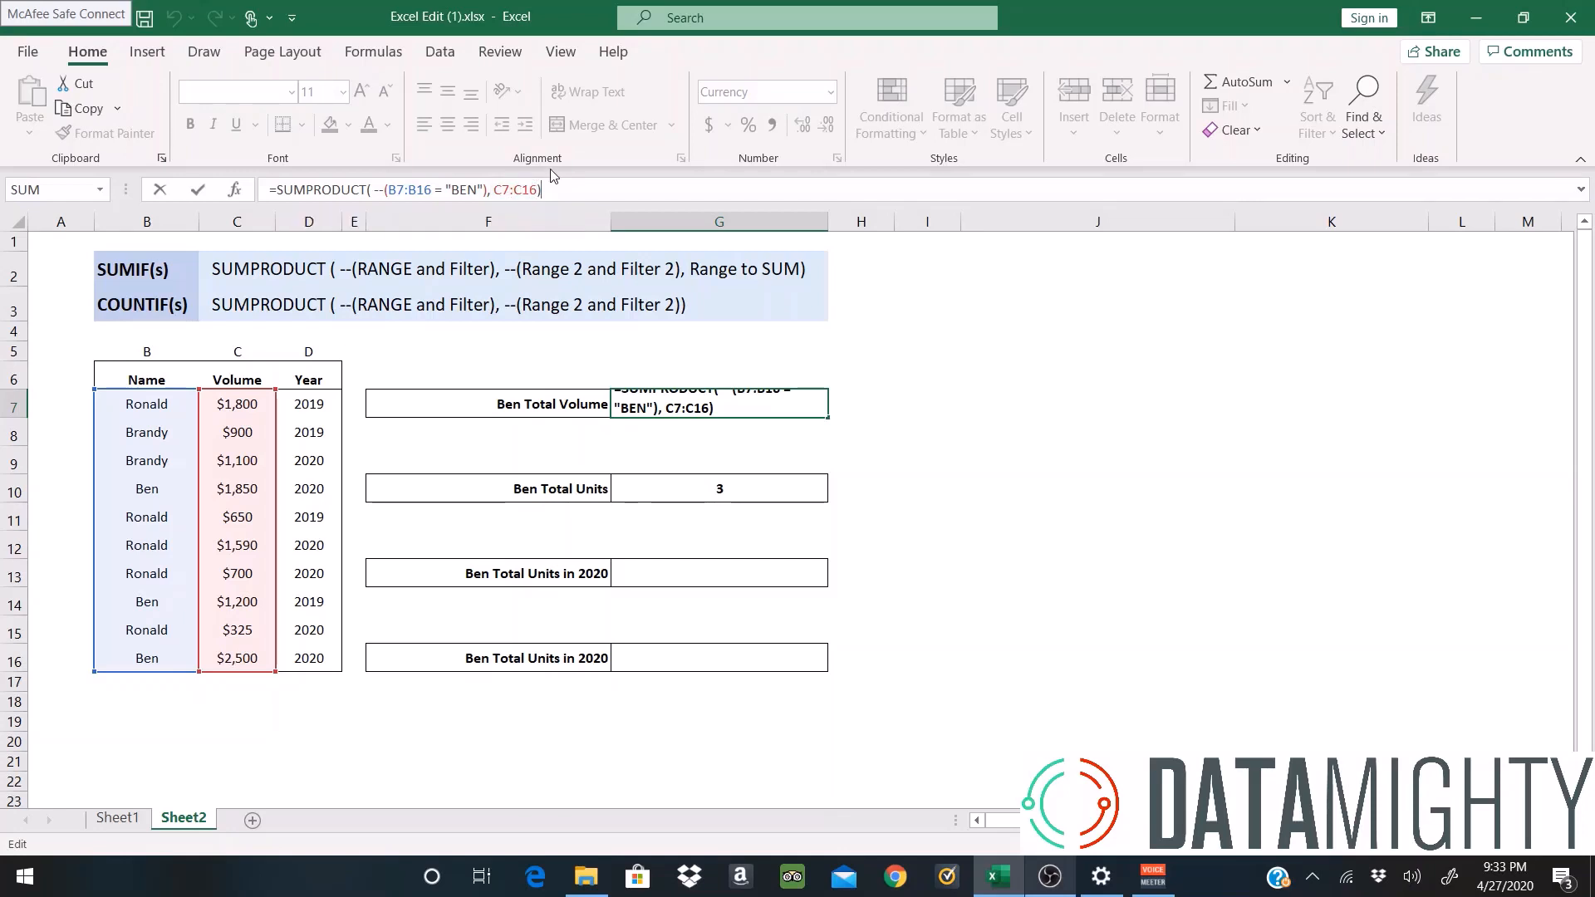
{"action": "key", "text": "Return"}
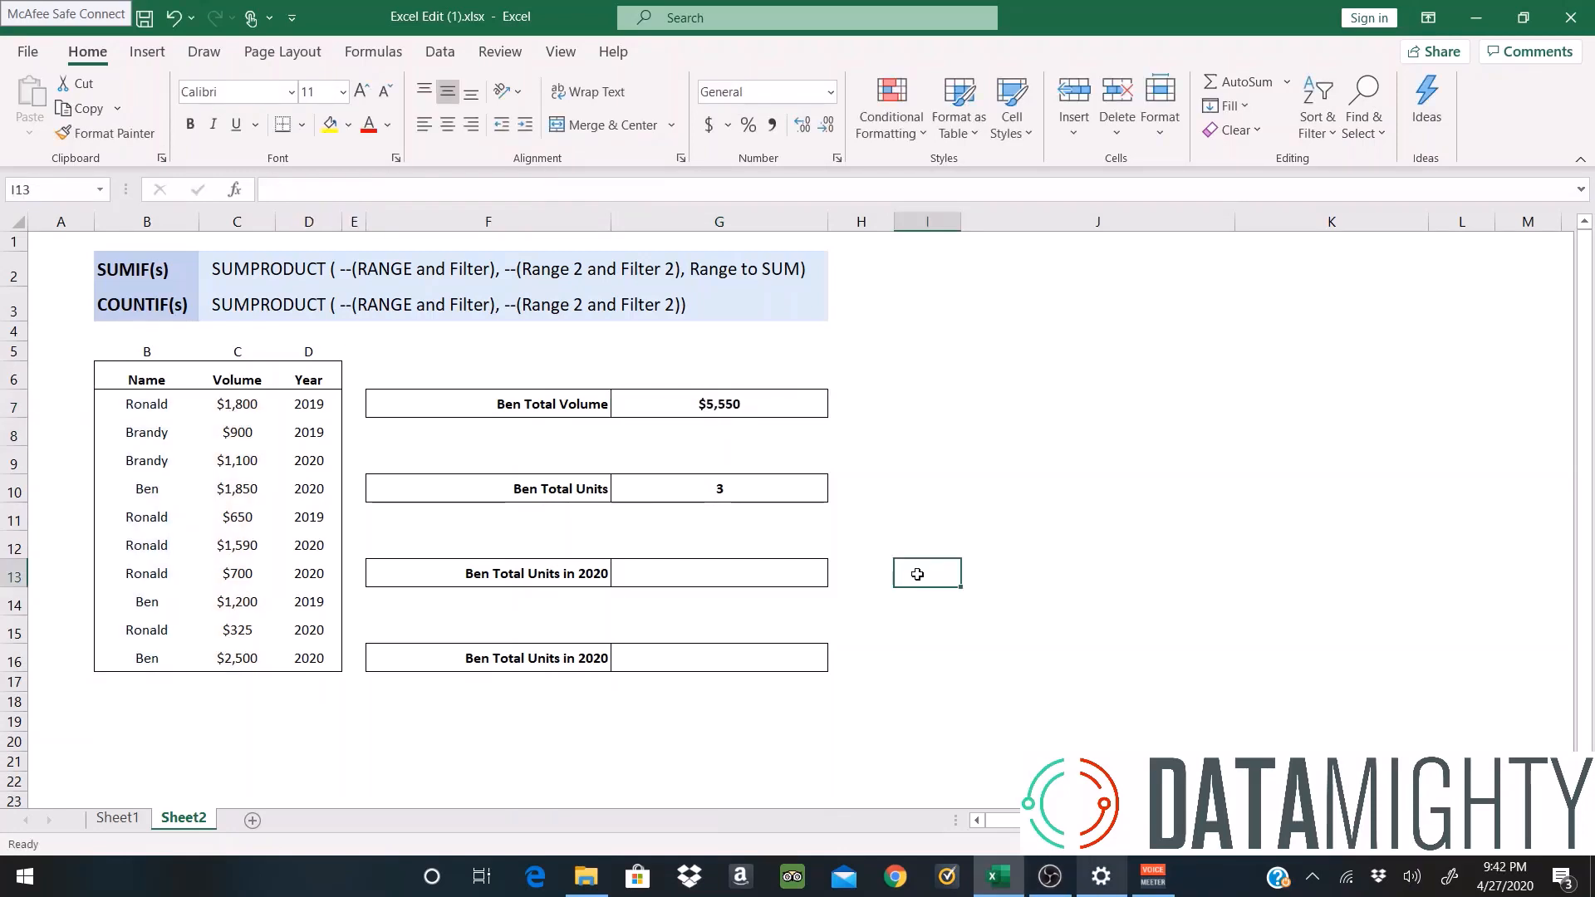
- Start a SUMPRODUCT formula in G13 with a double-minus filter matching B7:B16 to the first name in the F13 label
{"action": "left_click", "coordinate": [770, 582]}
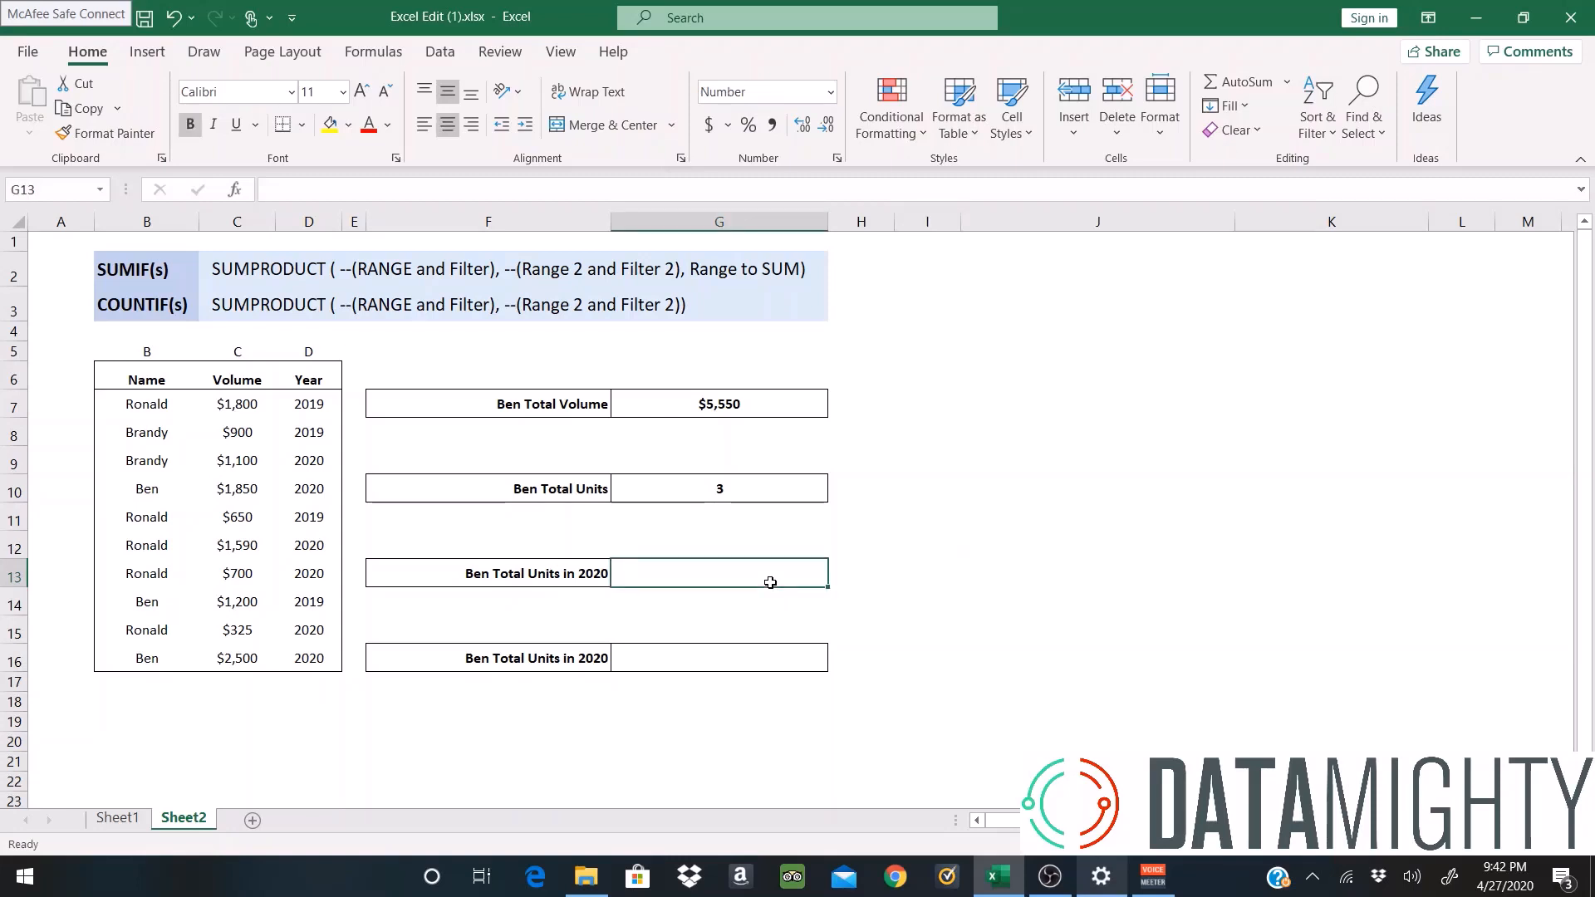
{"action": "left_click", "coordinate": [463, 574]}
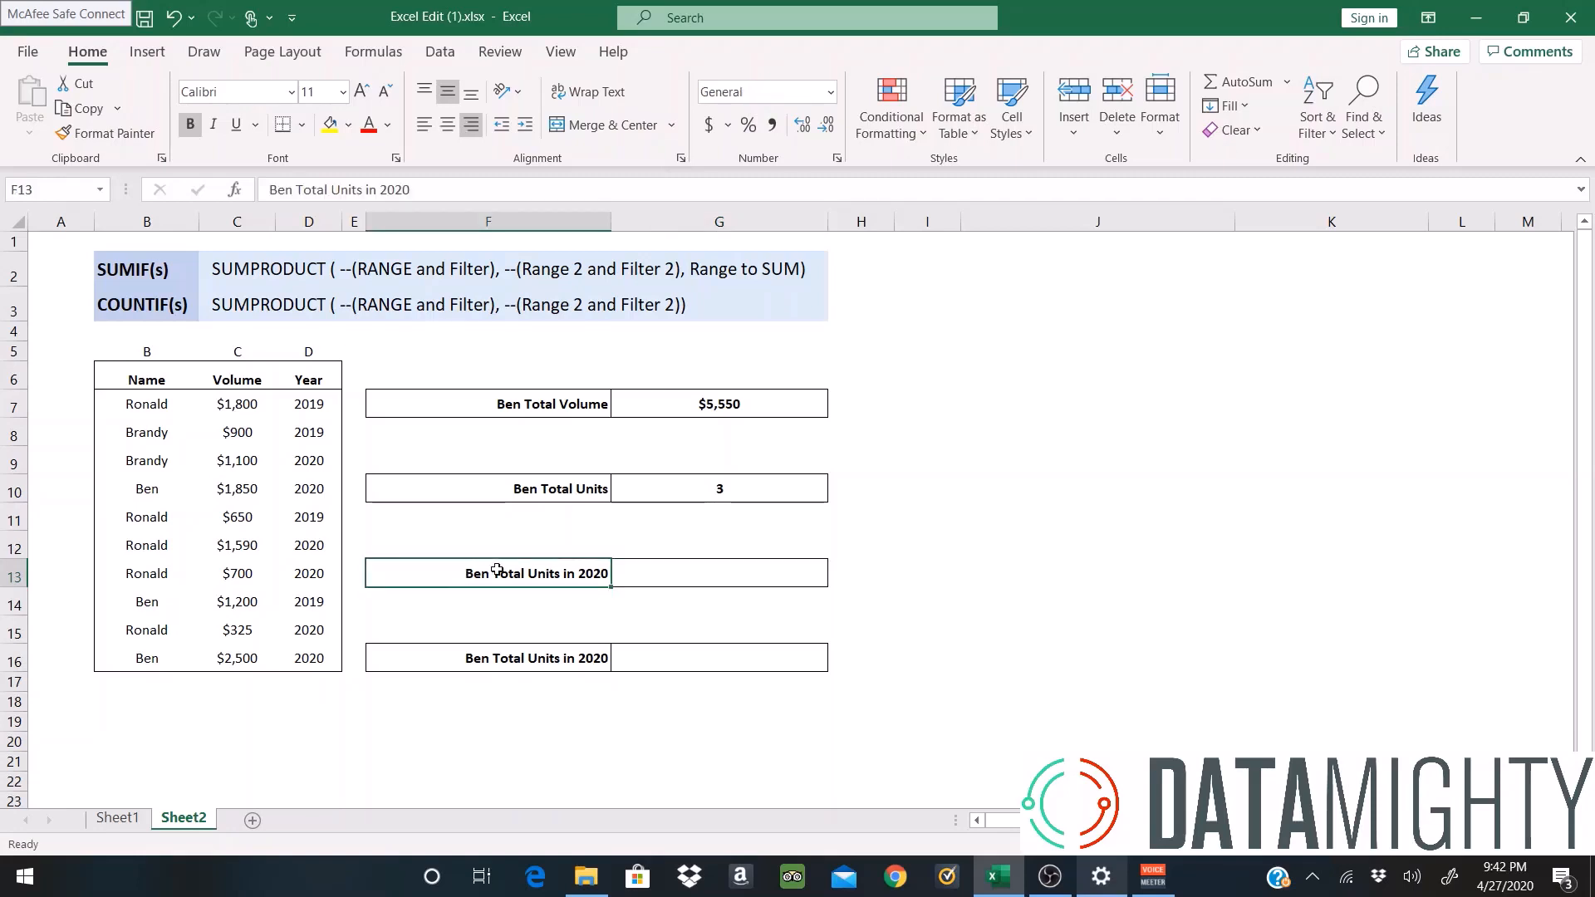
{"action": "left_click", "coordinate": [650, 572]}
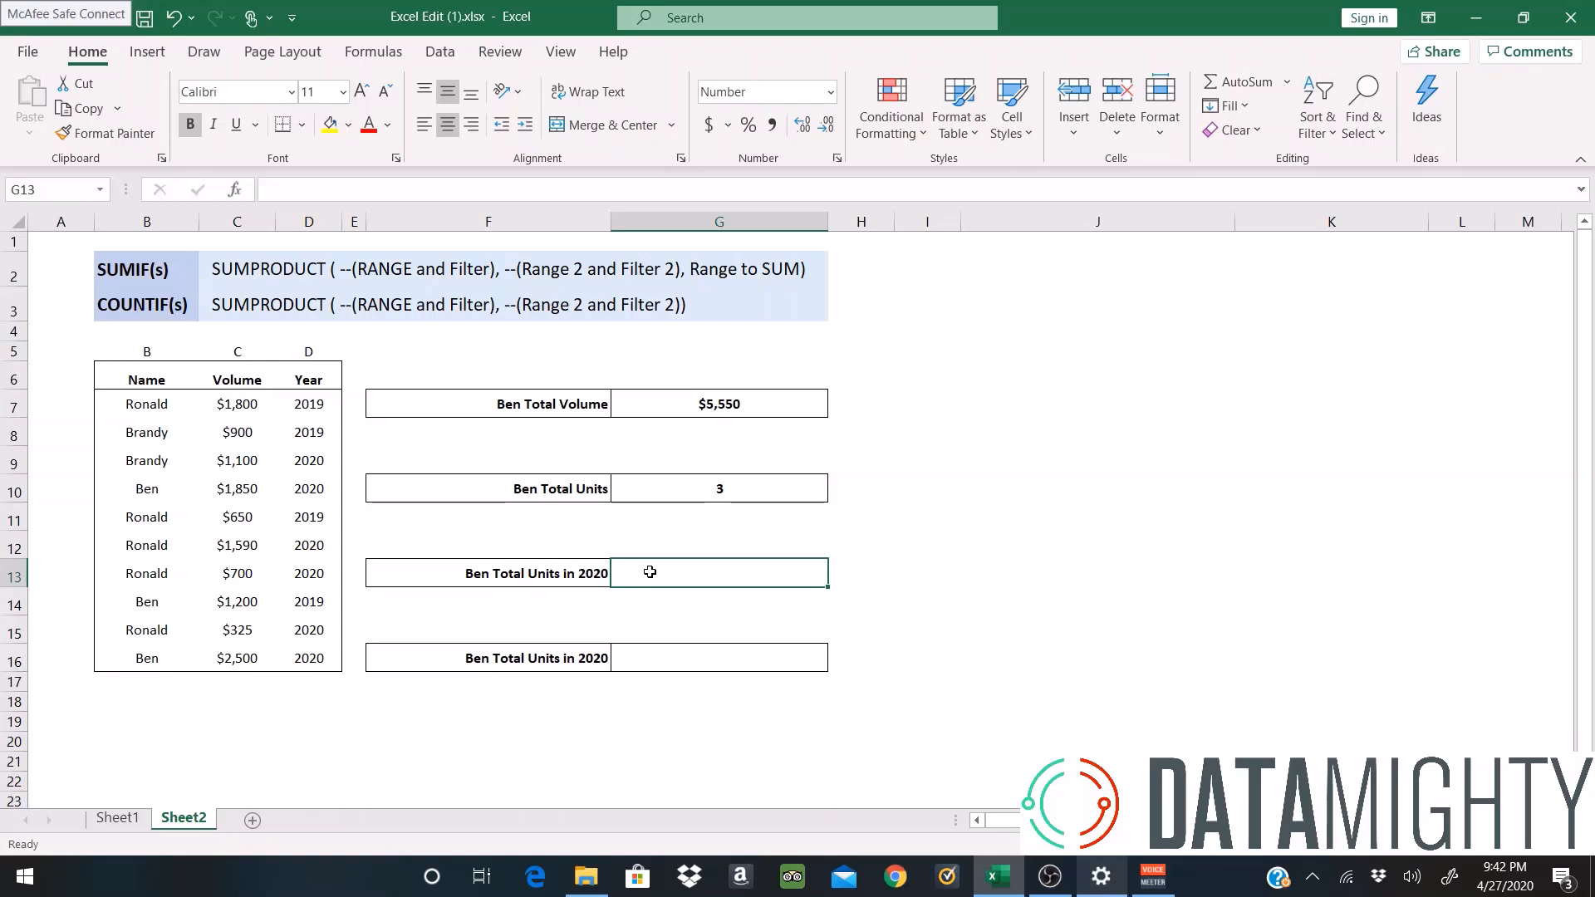
{"action": "type", "text": "=SU"}
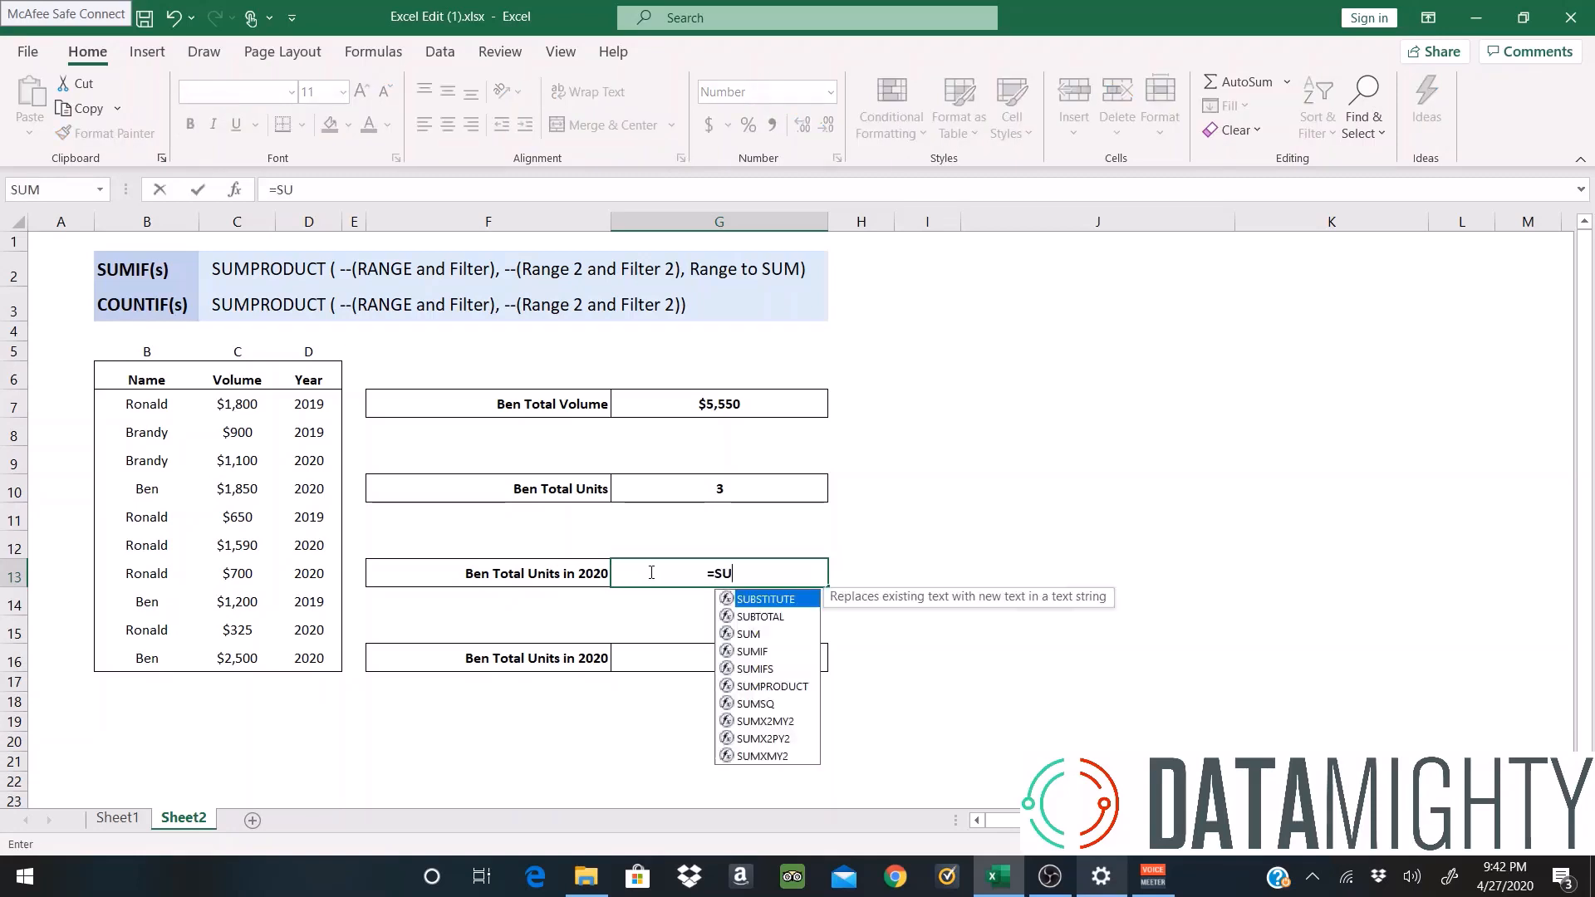
{"action": "type", "text": "MPRODUCT( "}
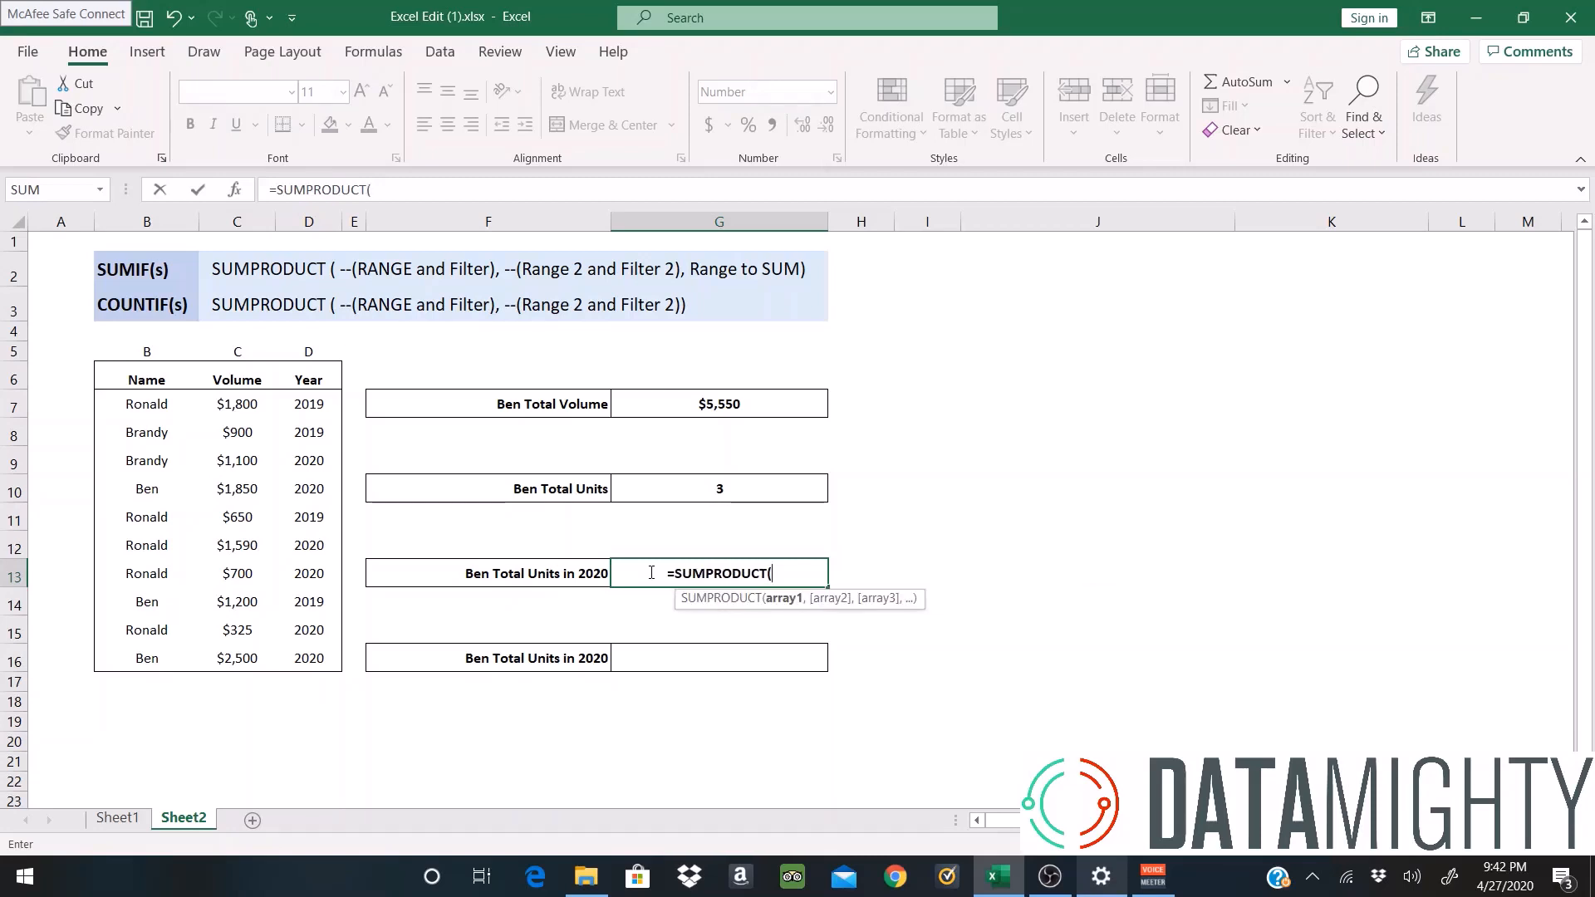
{"action": "type", "text": "--("}
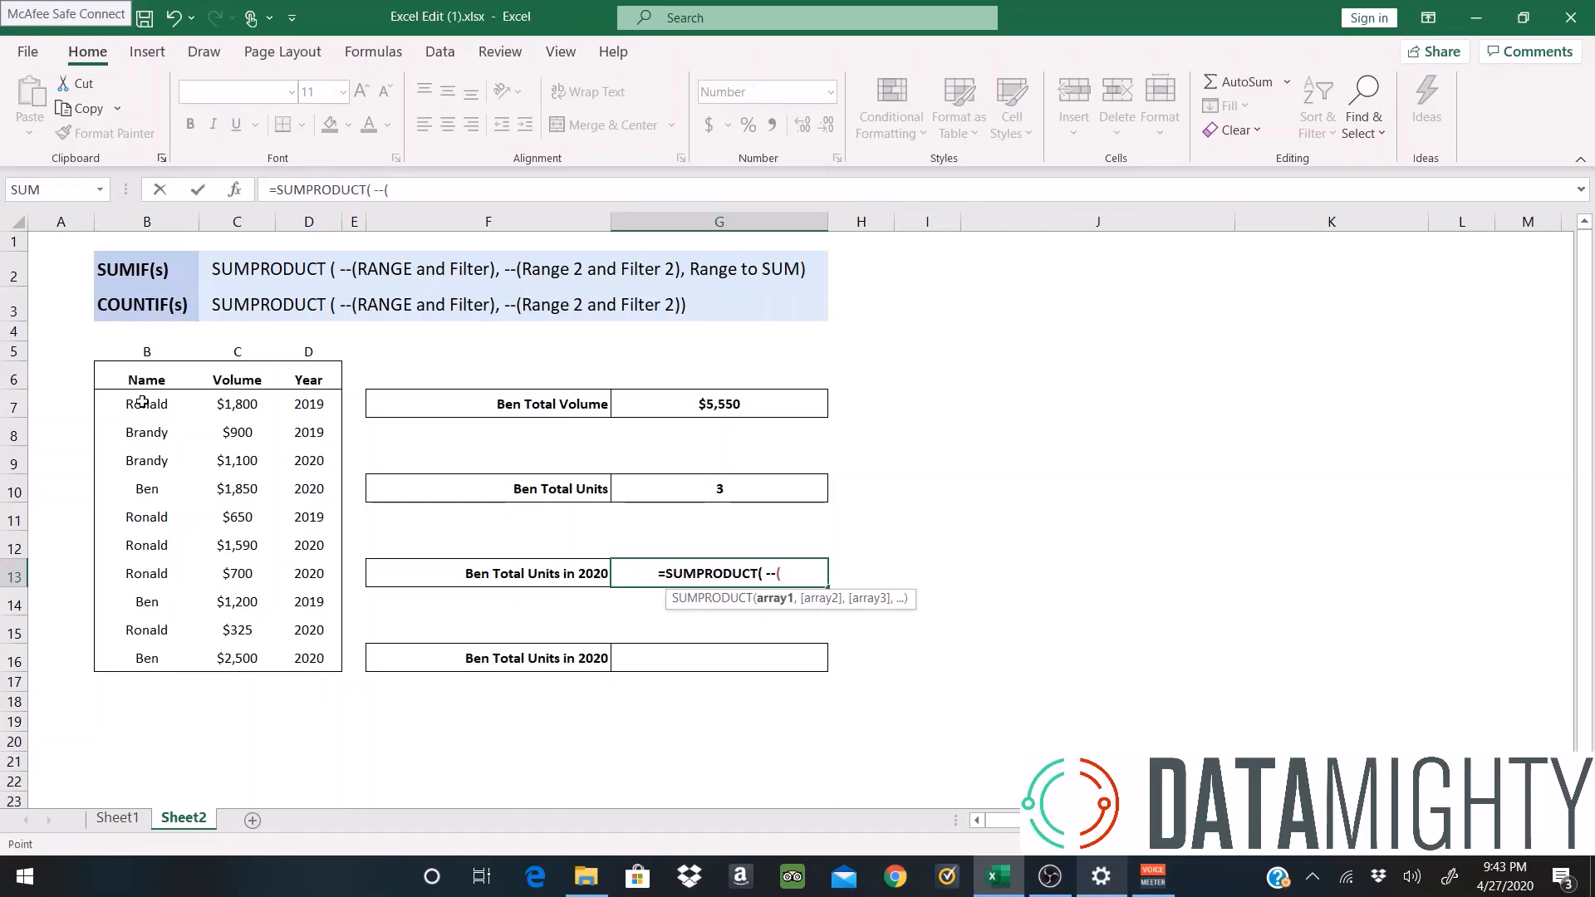
{"action": "left_click_drag", "start_coordinate": [133, 404], "coordinate": [129, 660]}
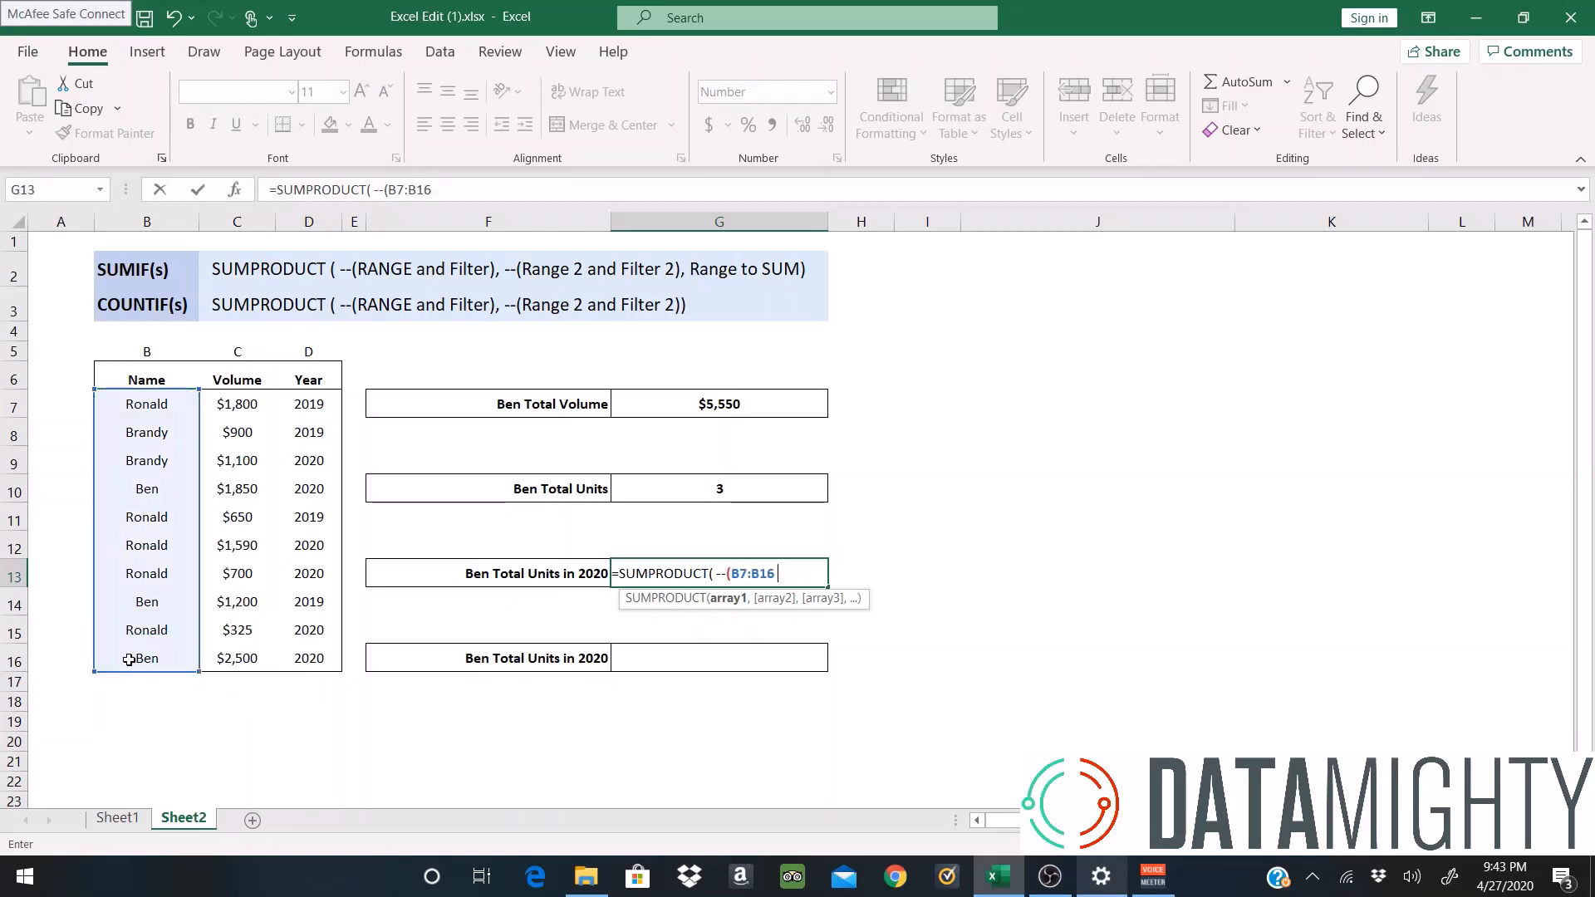
{"action": "type", "text": "= \"BEN\")"}
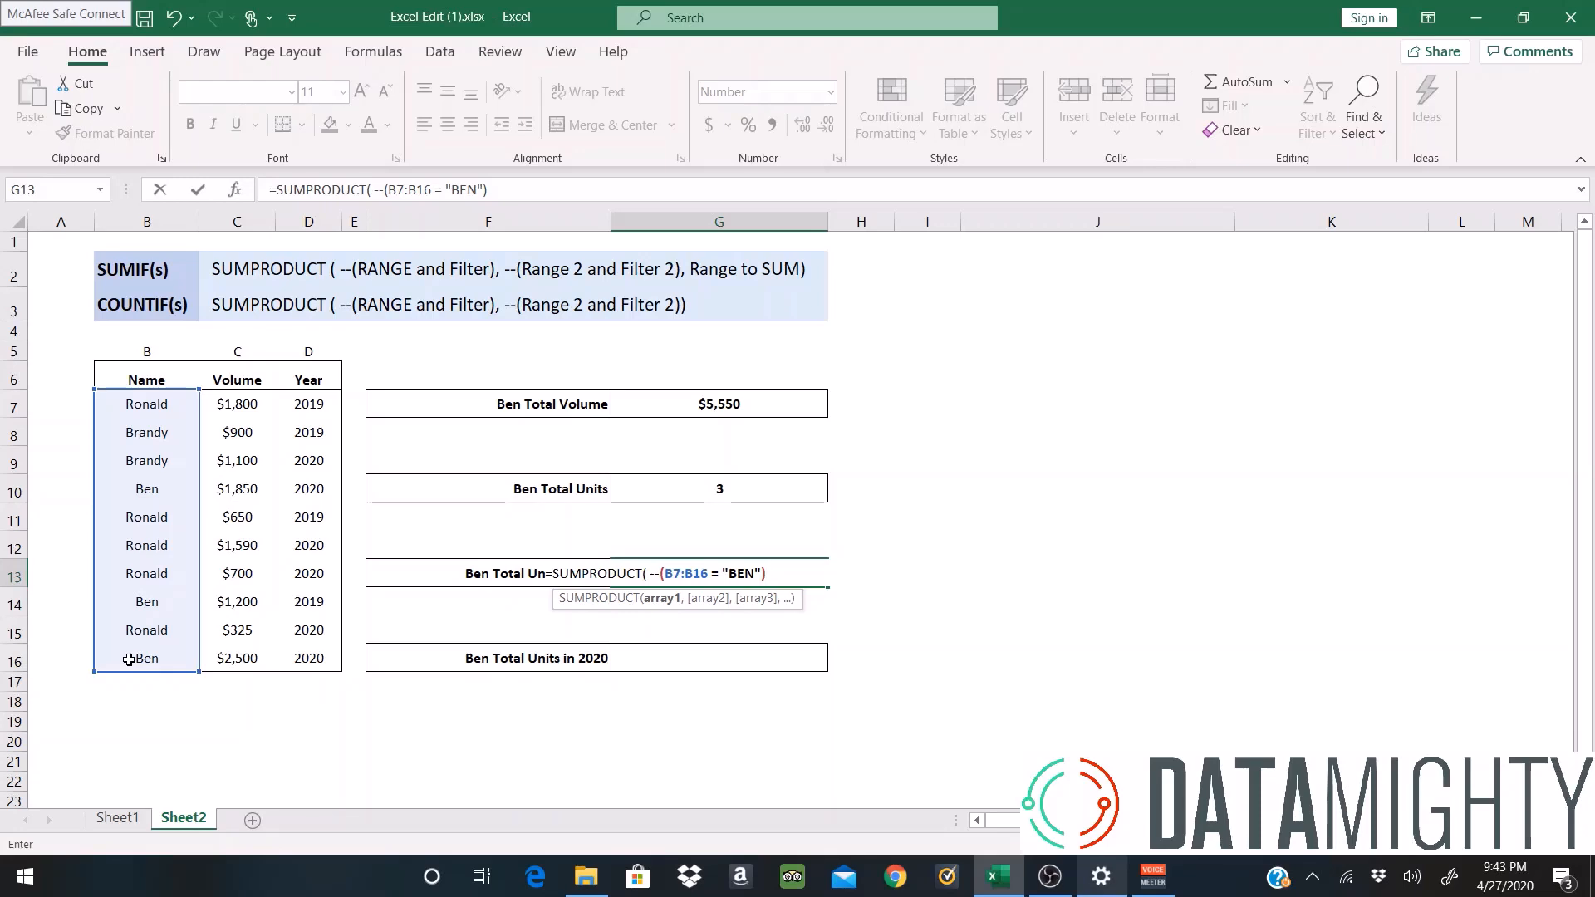
- Add a second double-minus filter, D7:D16 = 2020, to the SUMPRODUCT formula in G13 and complete it
{"action": "type", "text": ", "}
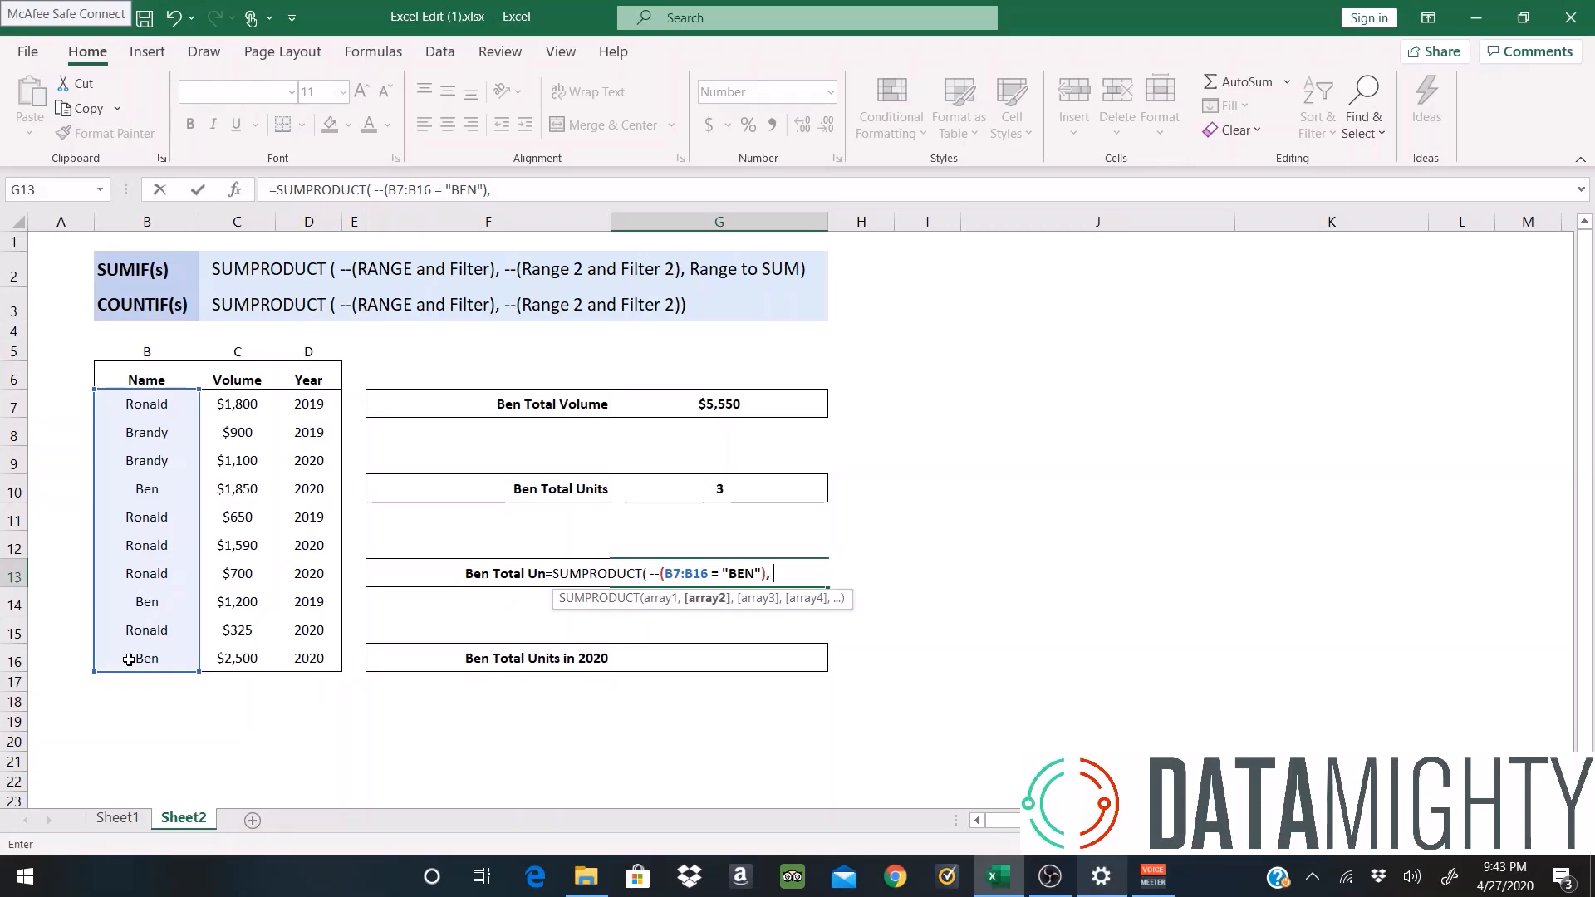
{"action": "type", "text": "--("}
{"action": "left_click_drag", "start_coordinate": [320, 401], "coordinate": [299, 659]}
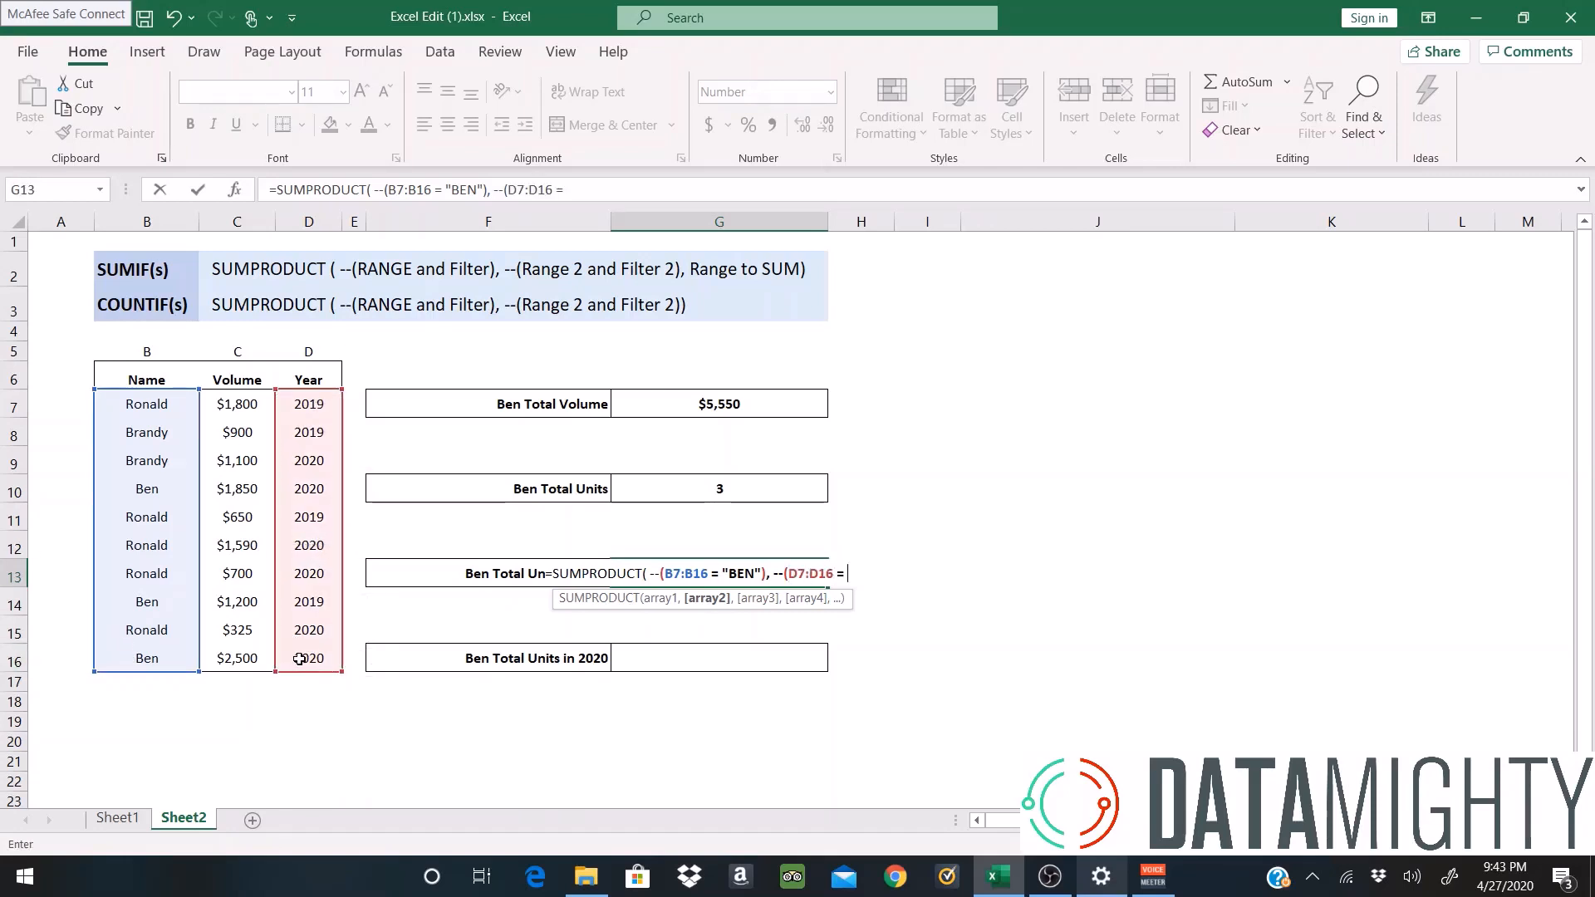
{"action": "type", "text": "= 2020"}
{"action": "type", "text": "))"}
{"action": "key", "text": "Return"}
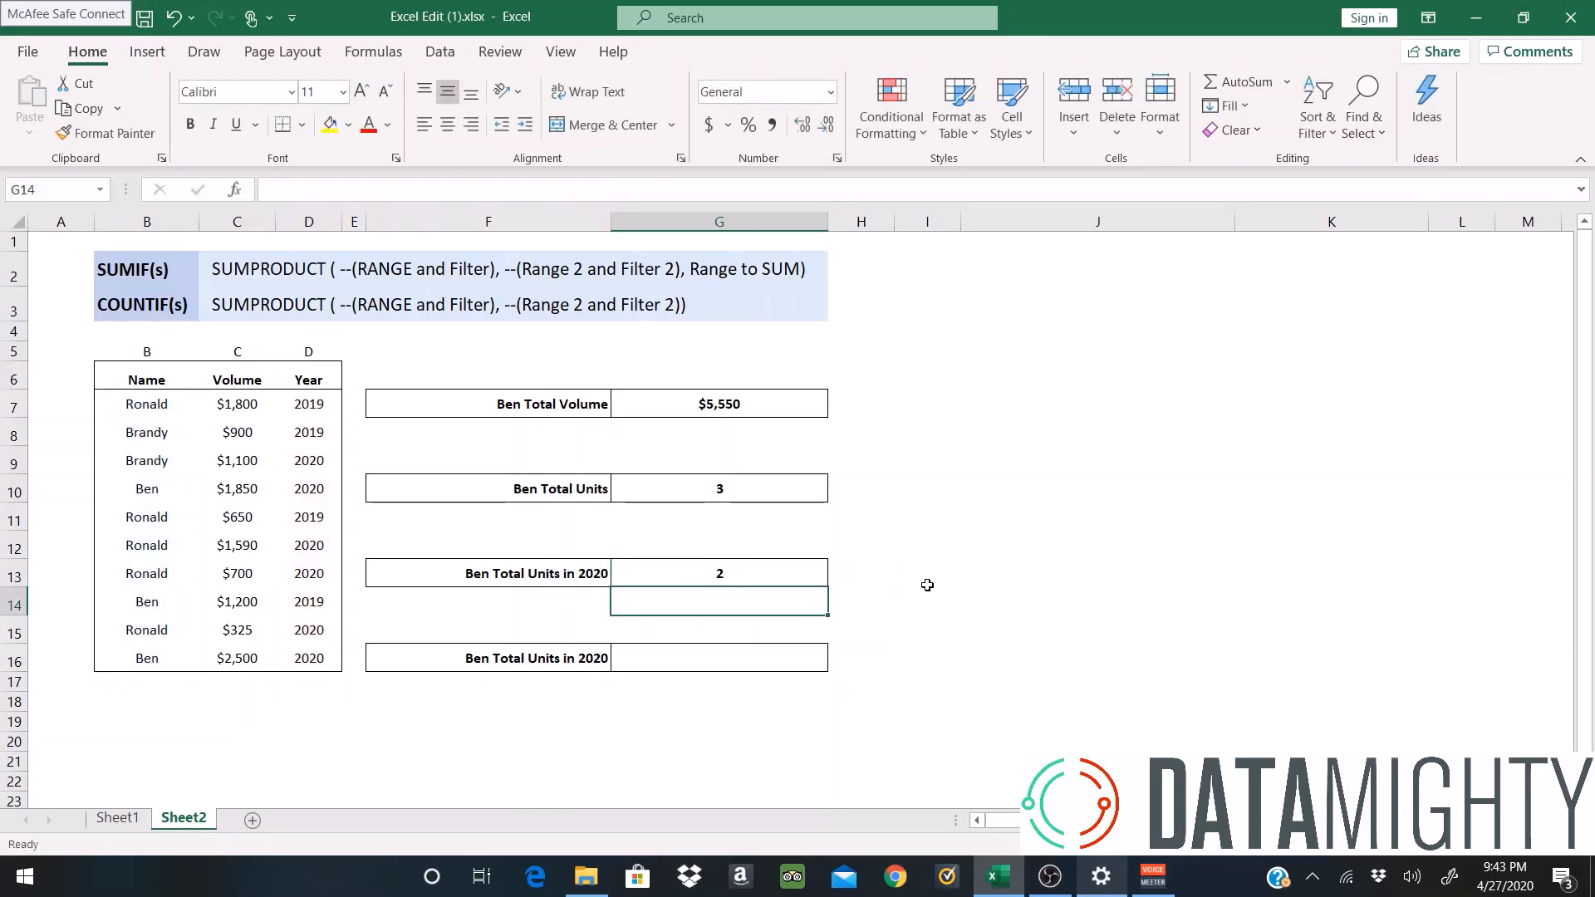
- Review the name and year filters in the G13 formula against the salesperson's 2020 rows in the table
{"action": "left_click", "coordinate": [776, 577]}
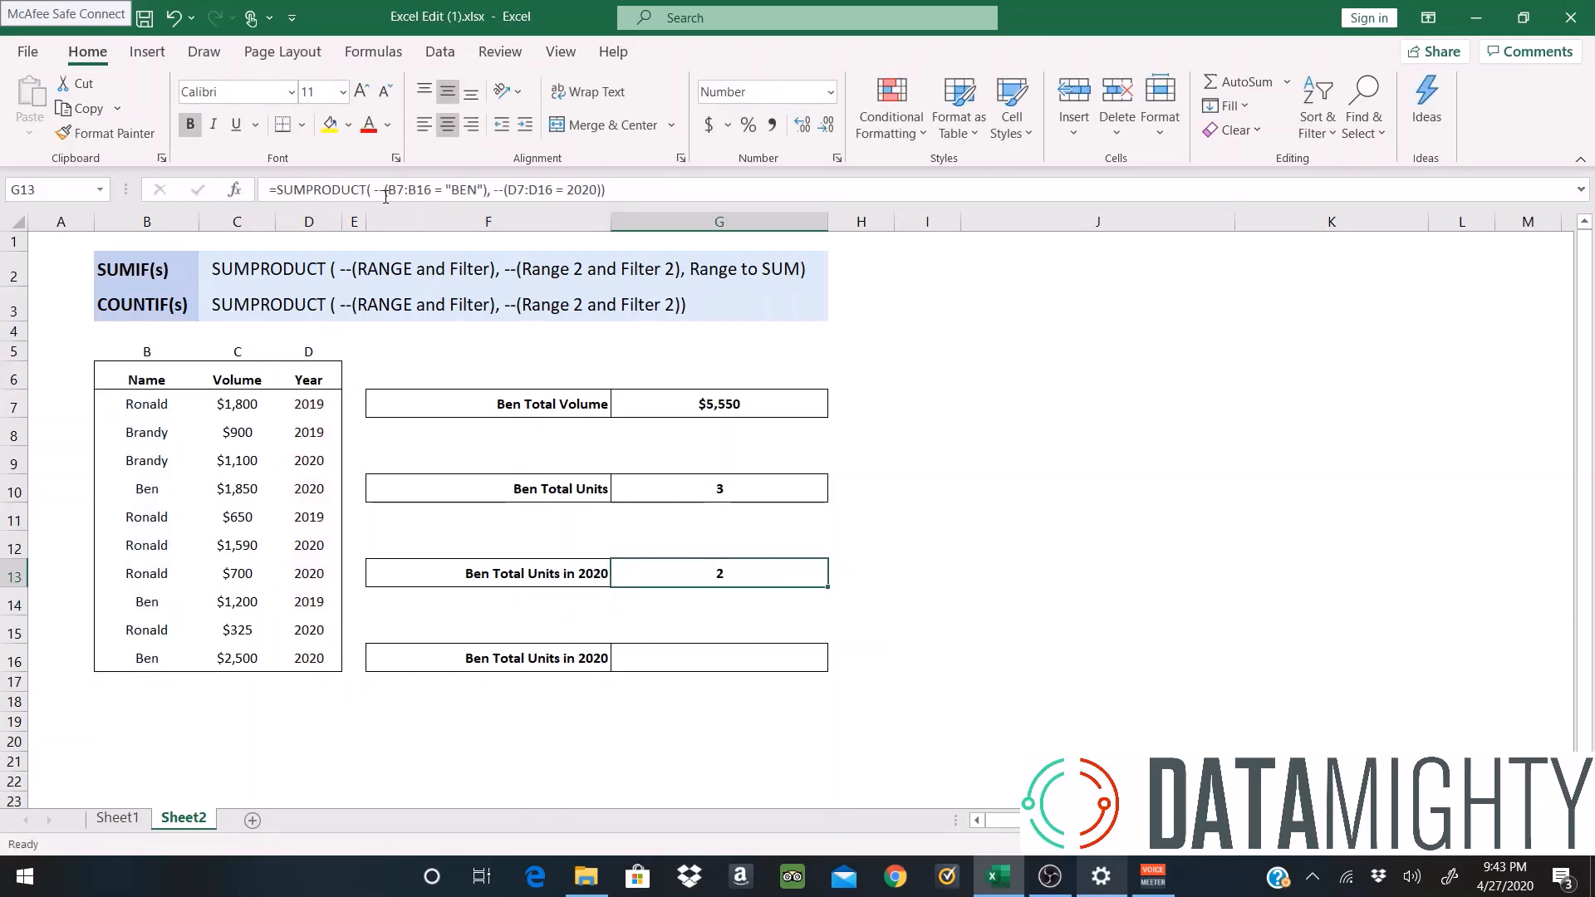
{"action": "left_click_drag", "start_coordinate": [371, 191], "coordinate": [492, 189]}
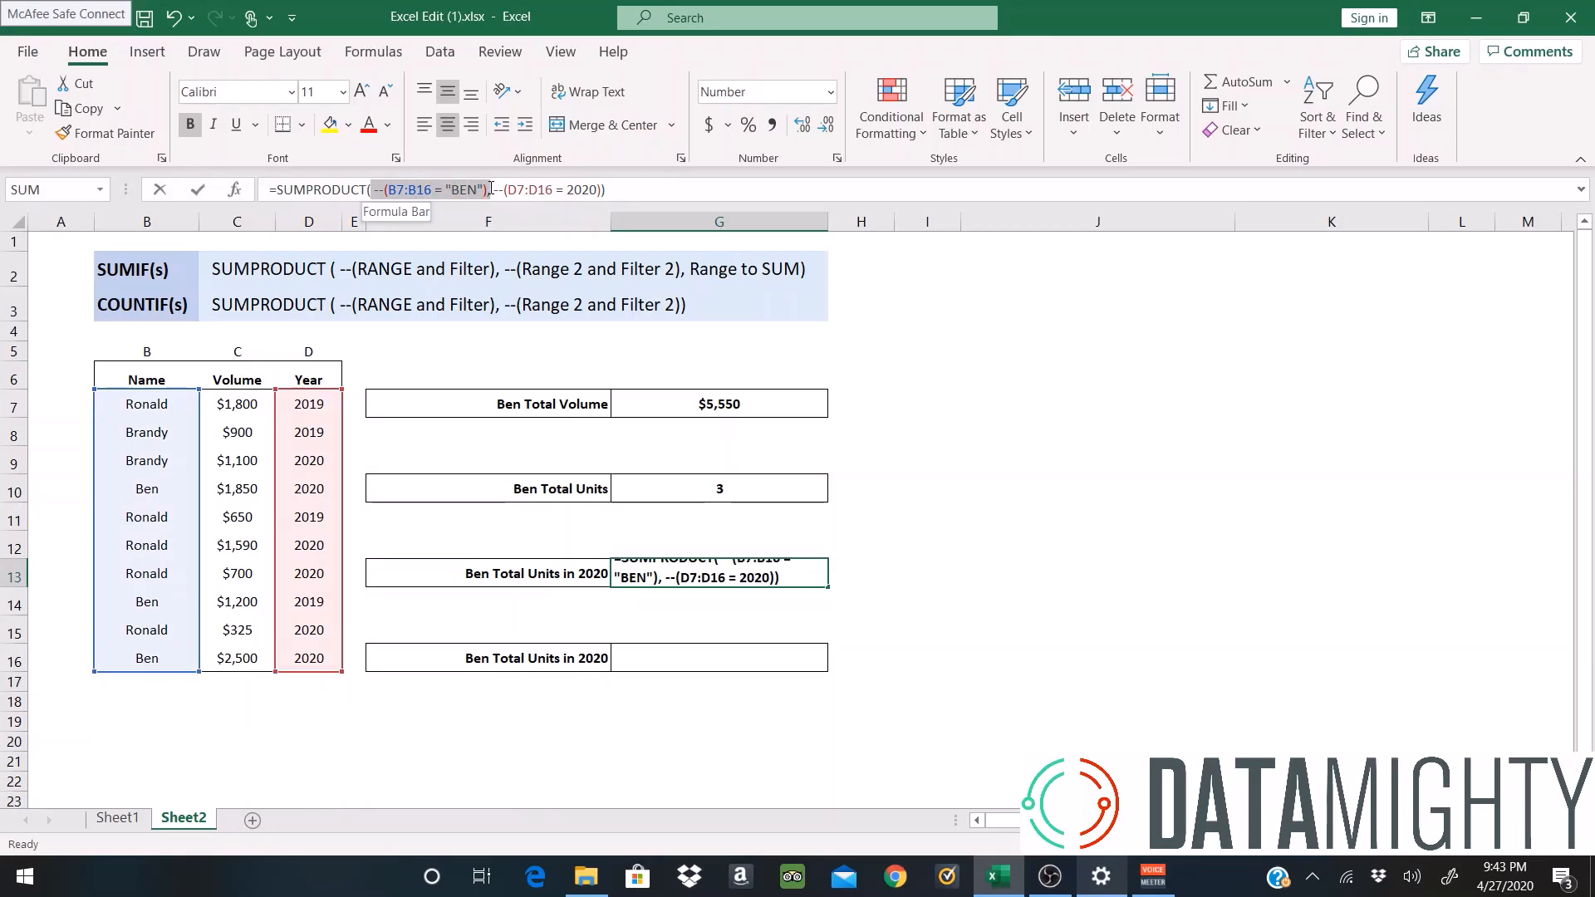
{"action": "left_click_drag", "start_coordinate": [388, 189], "coordinate": [428, 190]}
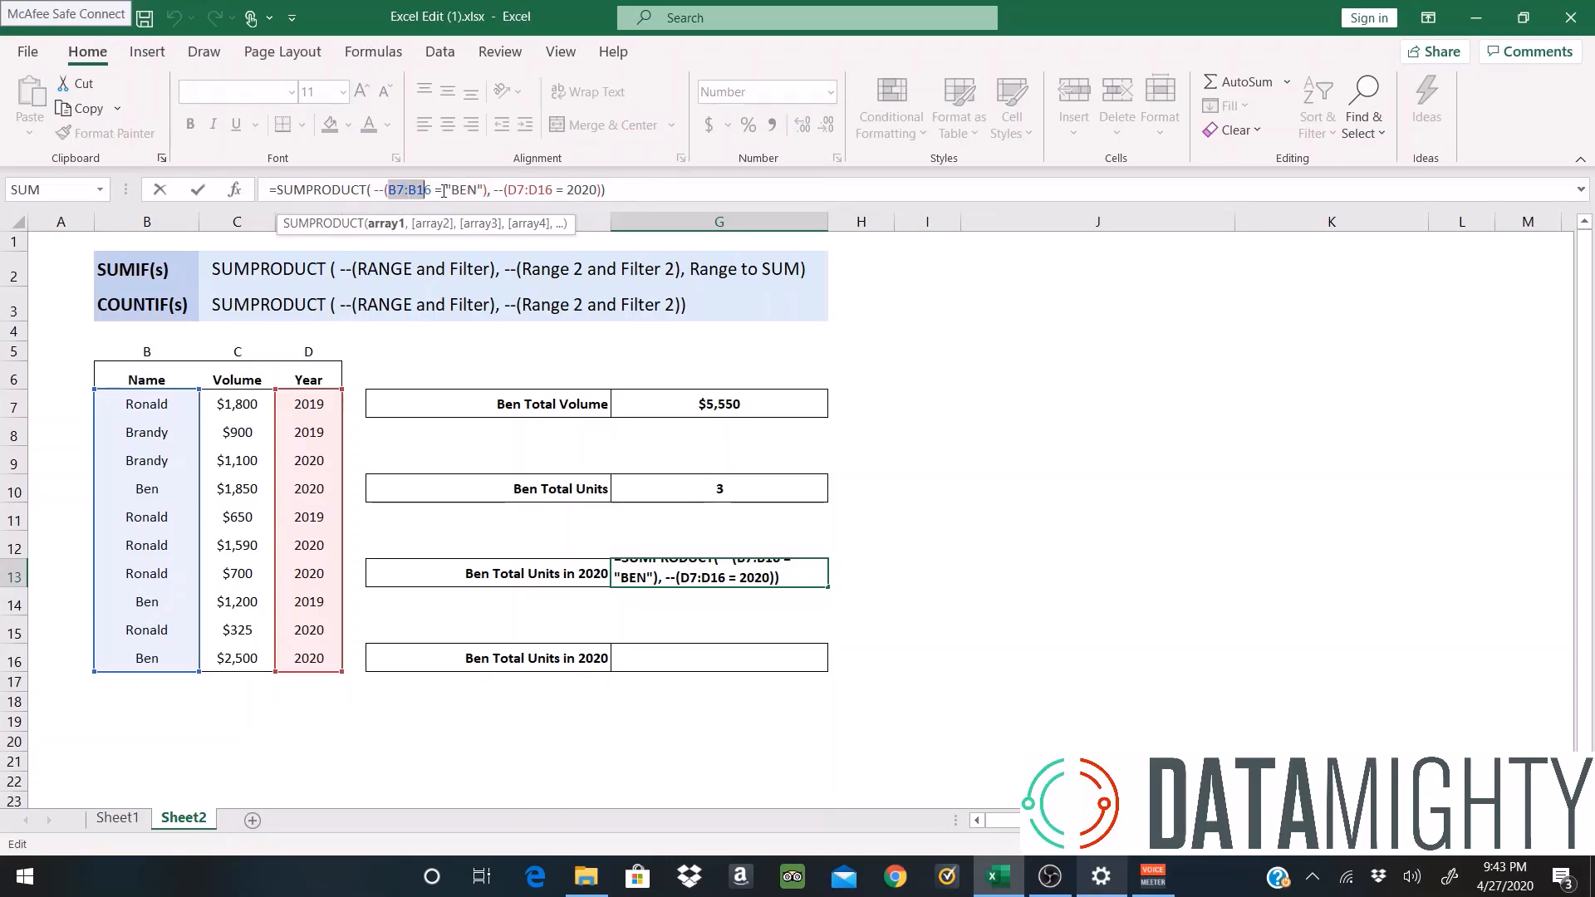
{"action": "left_click_drag", "start_coordinate": [445, 190], "coordinate": [555, 190]}
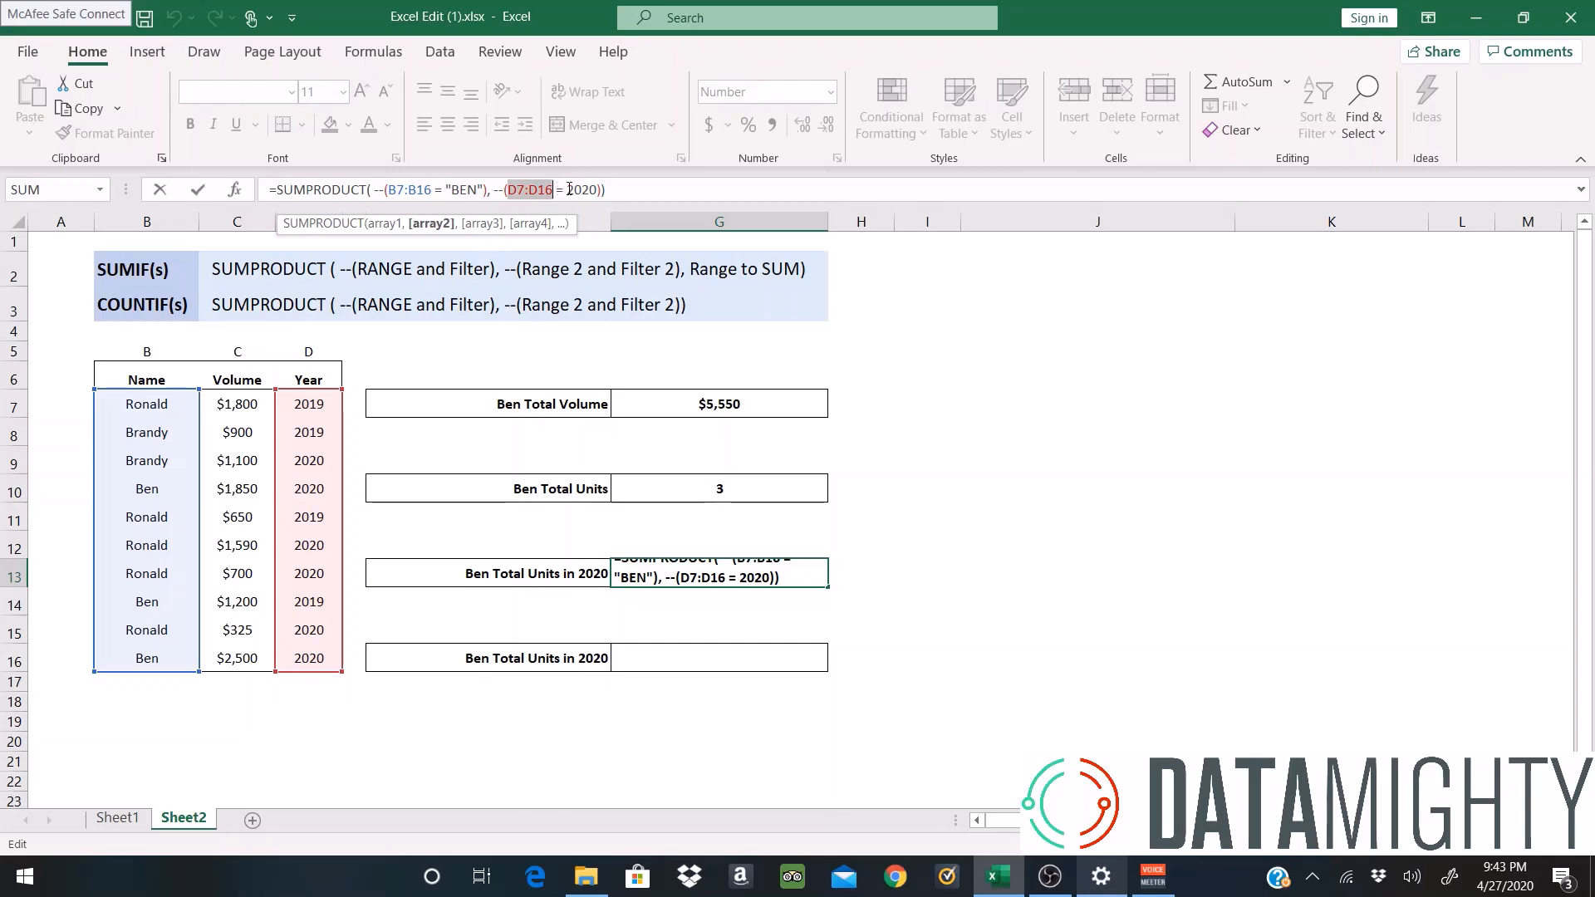
{"action": "left_click_drag", "start_coordinate": [567, 189], "coordinate": [599, 190]}
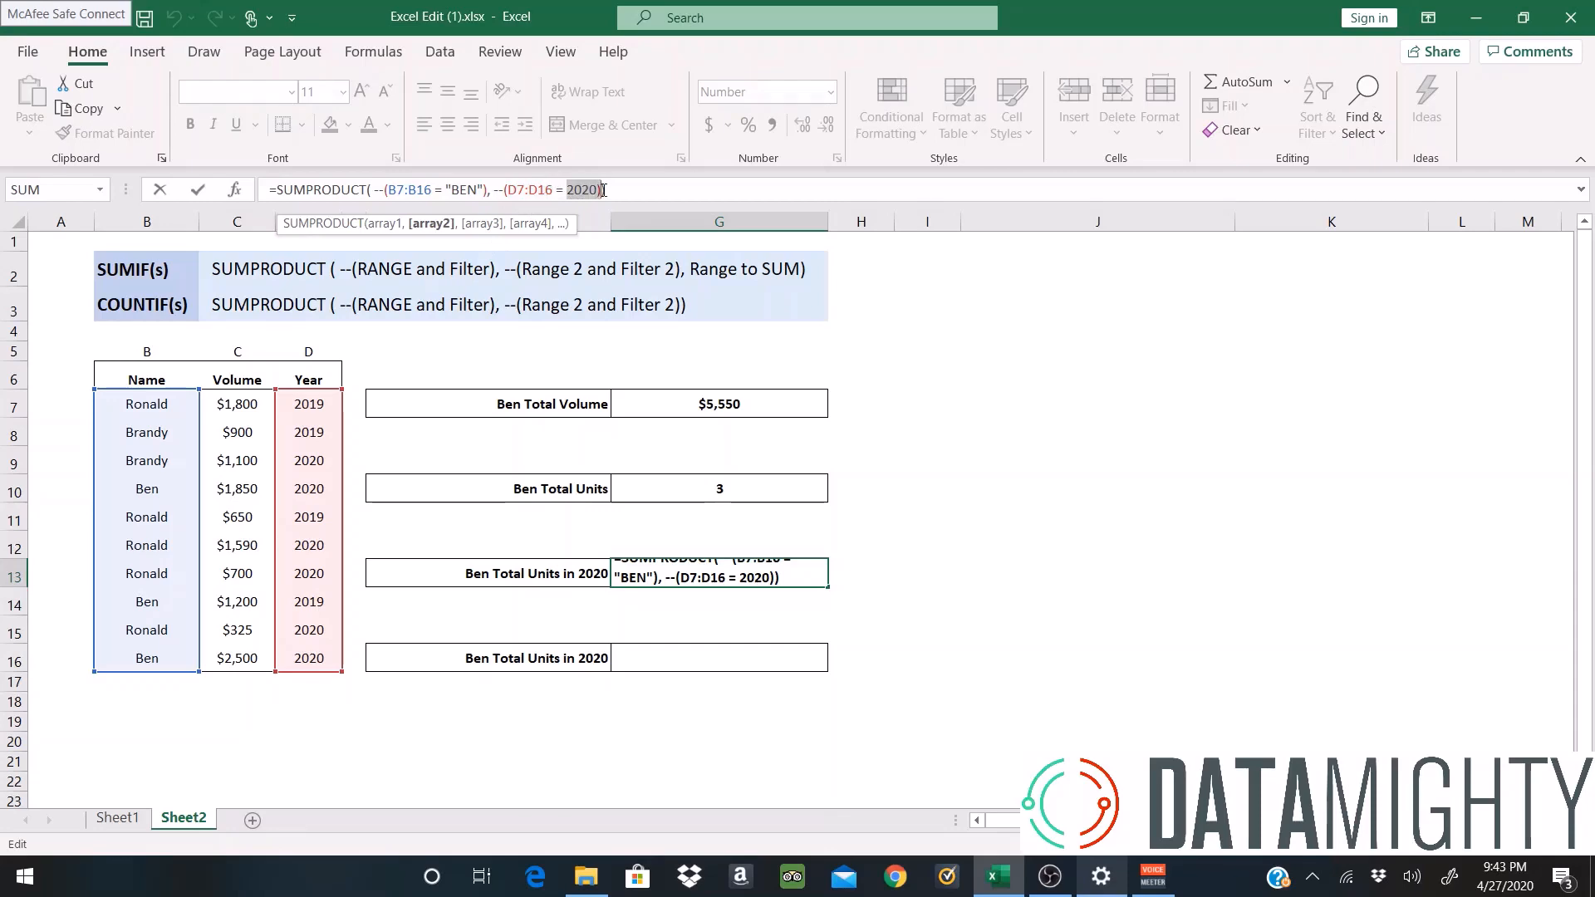
{"action": "left_click", "coordinate": [622, 185]}
{"action": "key", "text": "Return"}
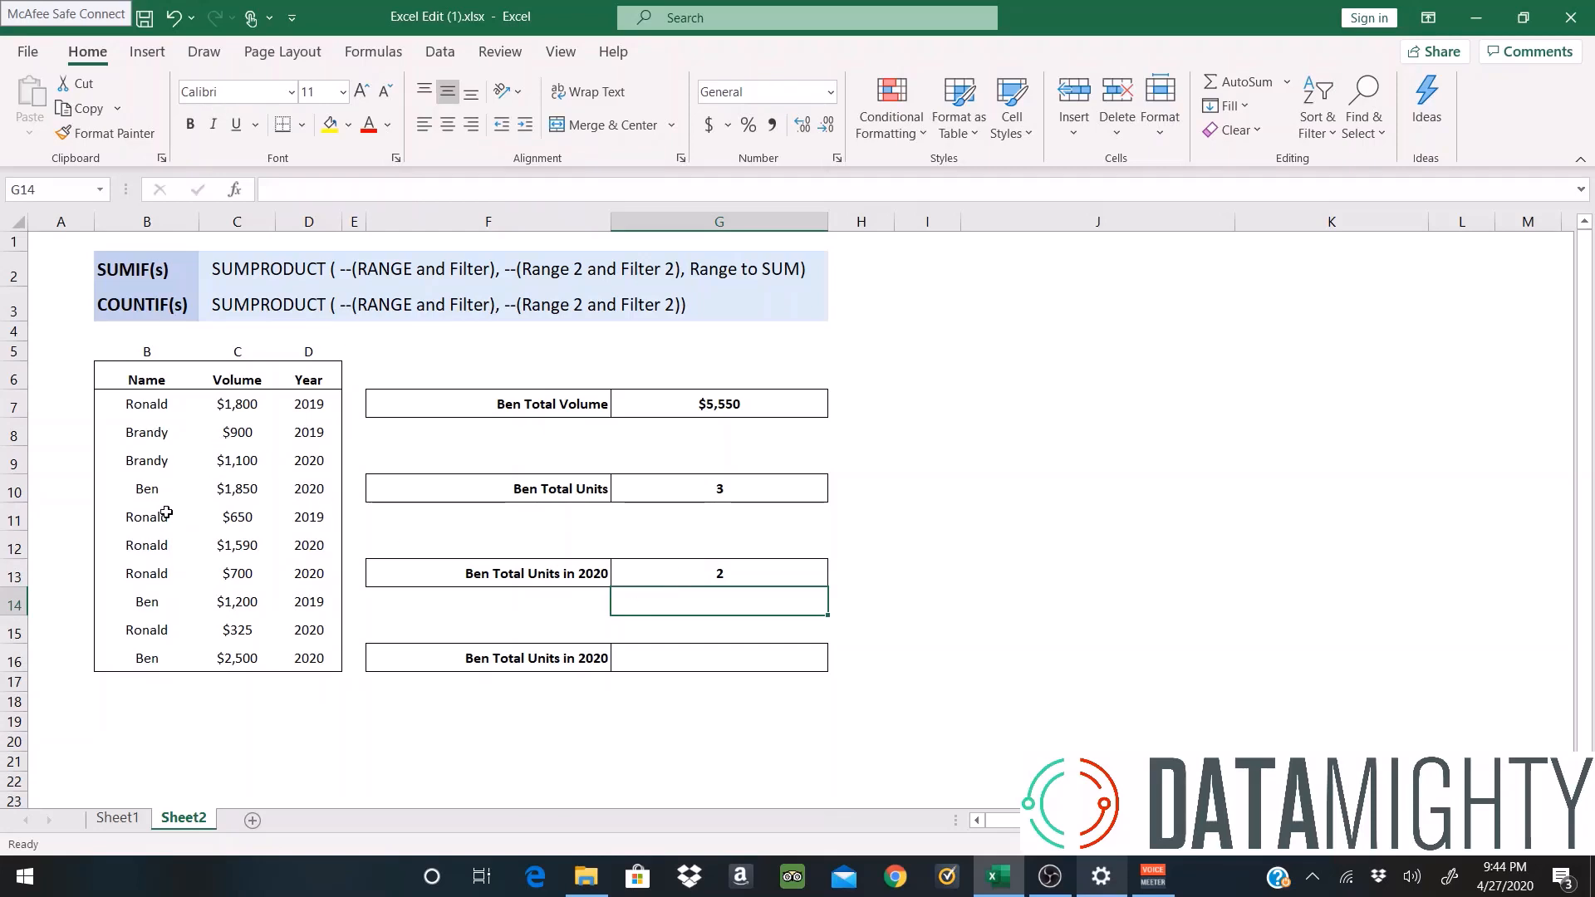
{"action": "left_click_drag", "start_coordinate": [154, 490], "coordinate": [289, 483]}
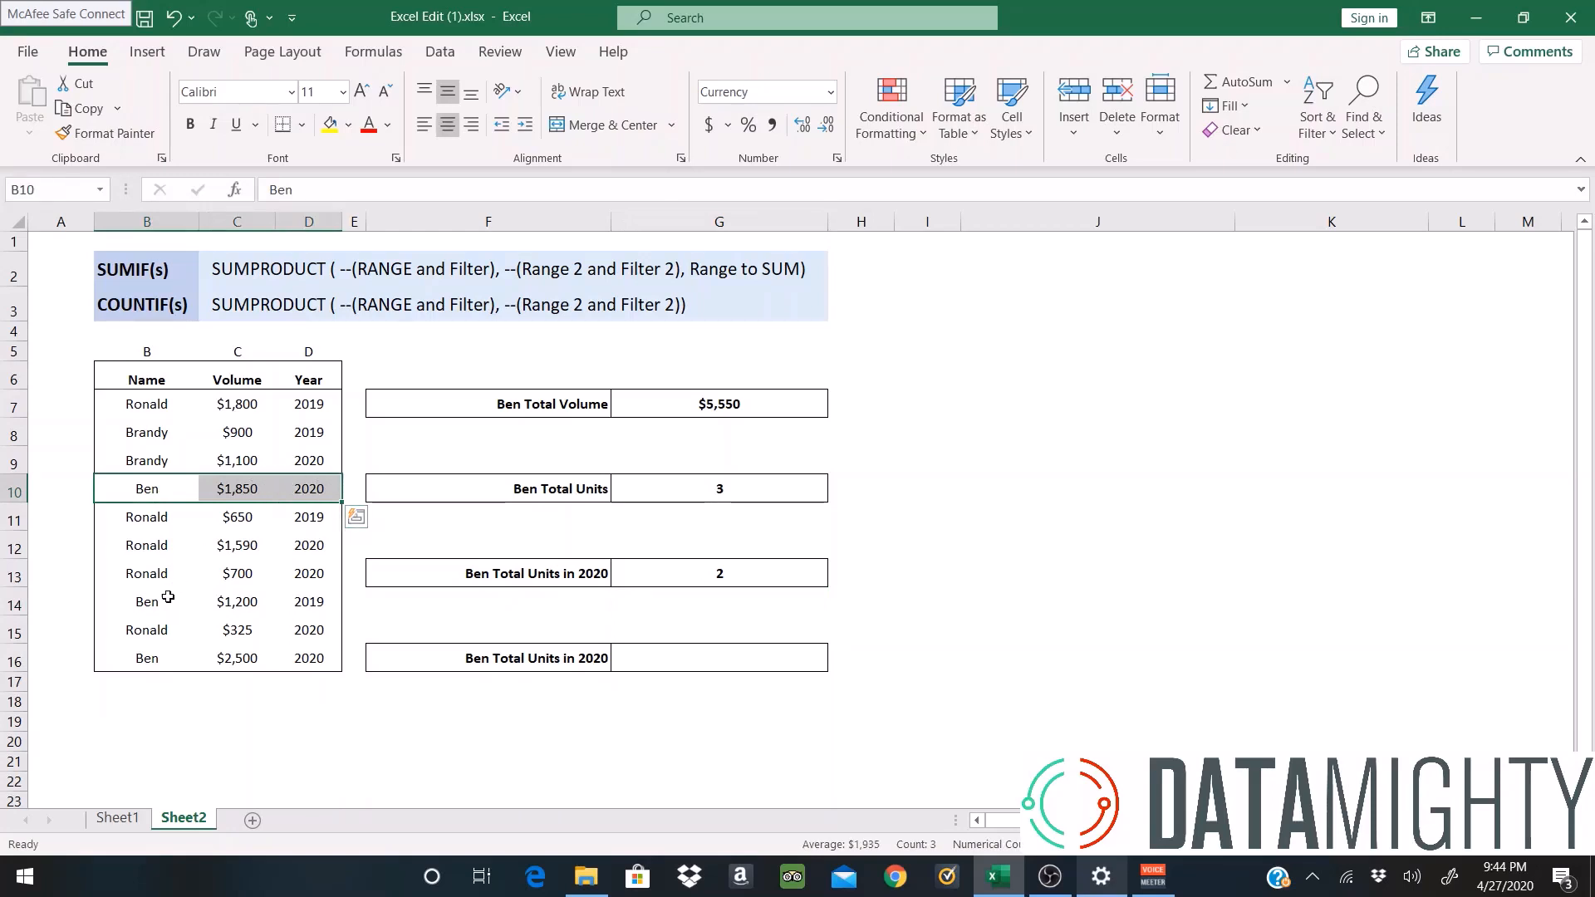
{"action": "left_click_drag", "start_coordinate": [149, 656], "coordinate": [294, 652]}
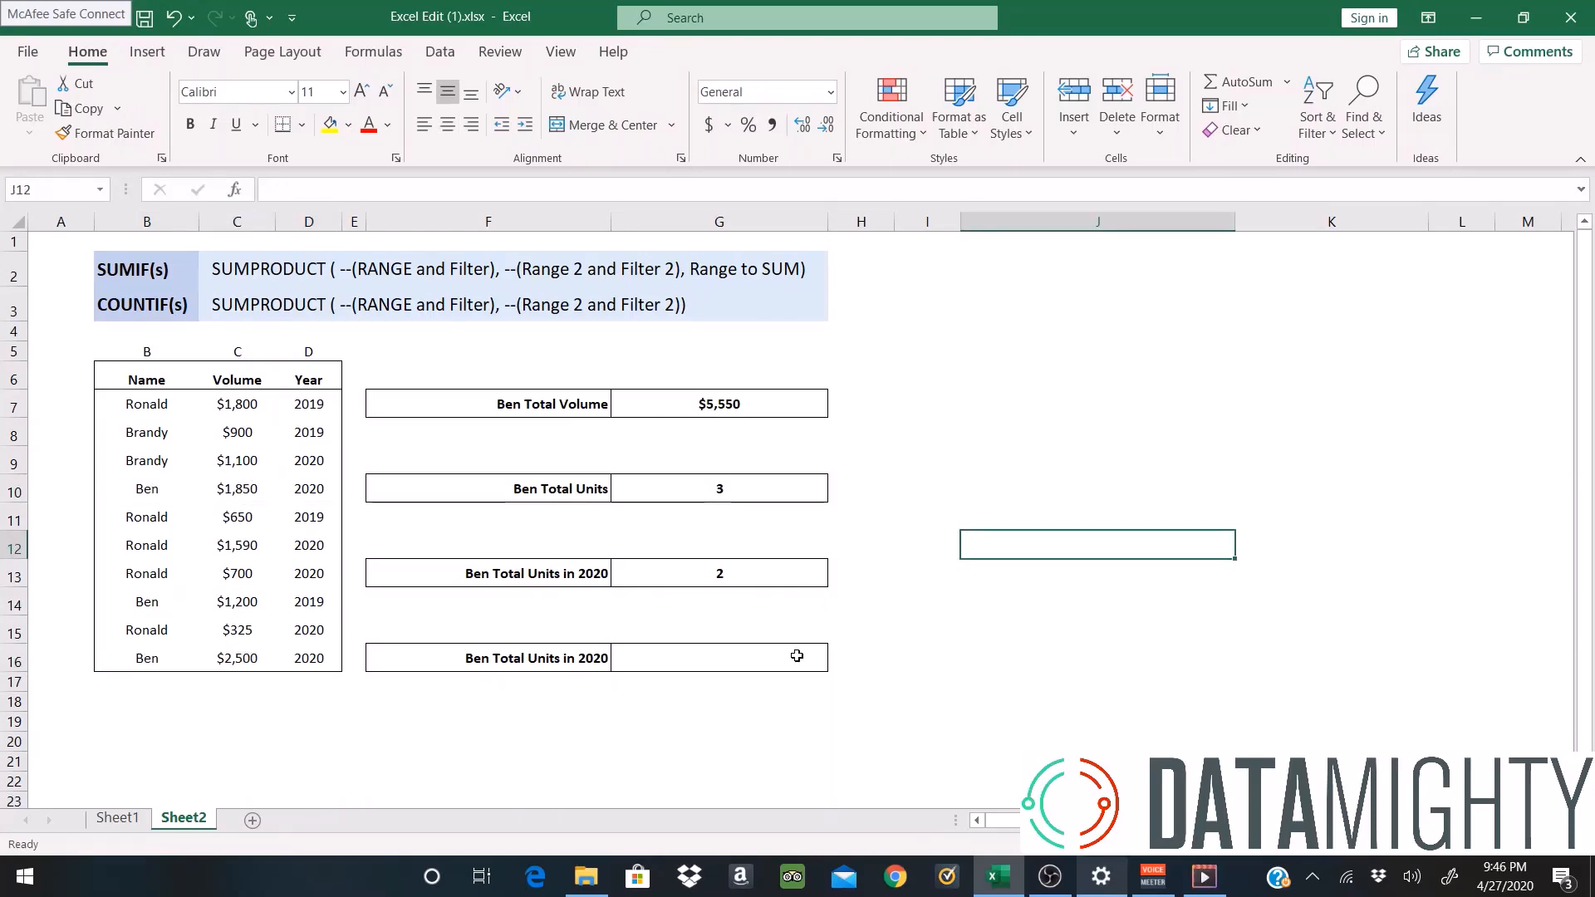
- Start a SUMPRODUCT formula in G16 with a double-minus filter matching B7:B16 to the first name in the F16 label
{"action": "left_click", "coordinate": [798, 656]}
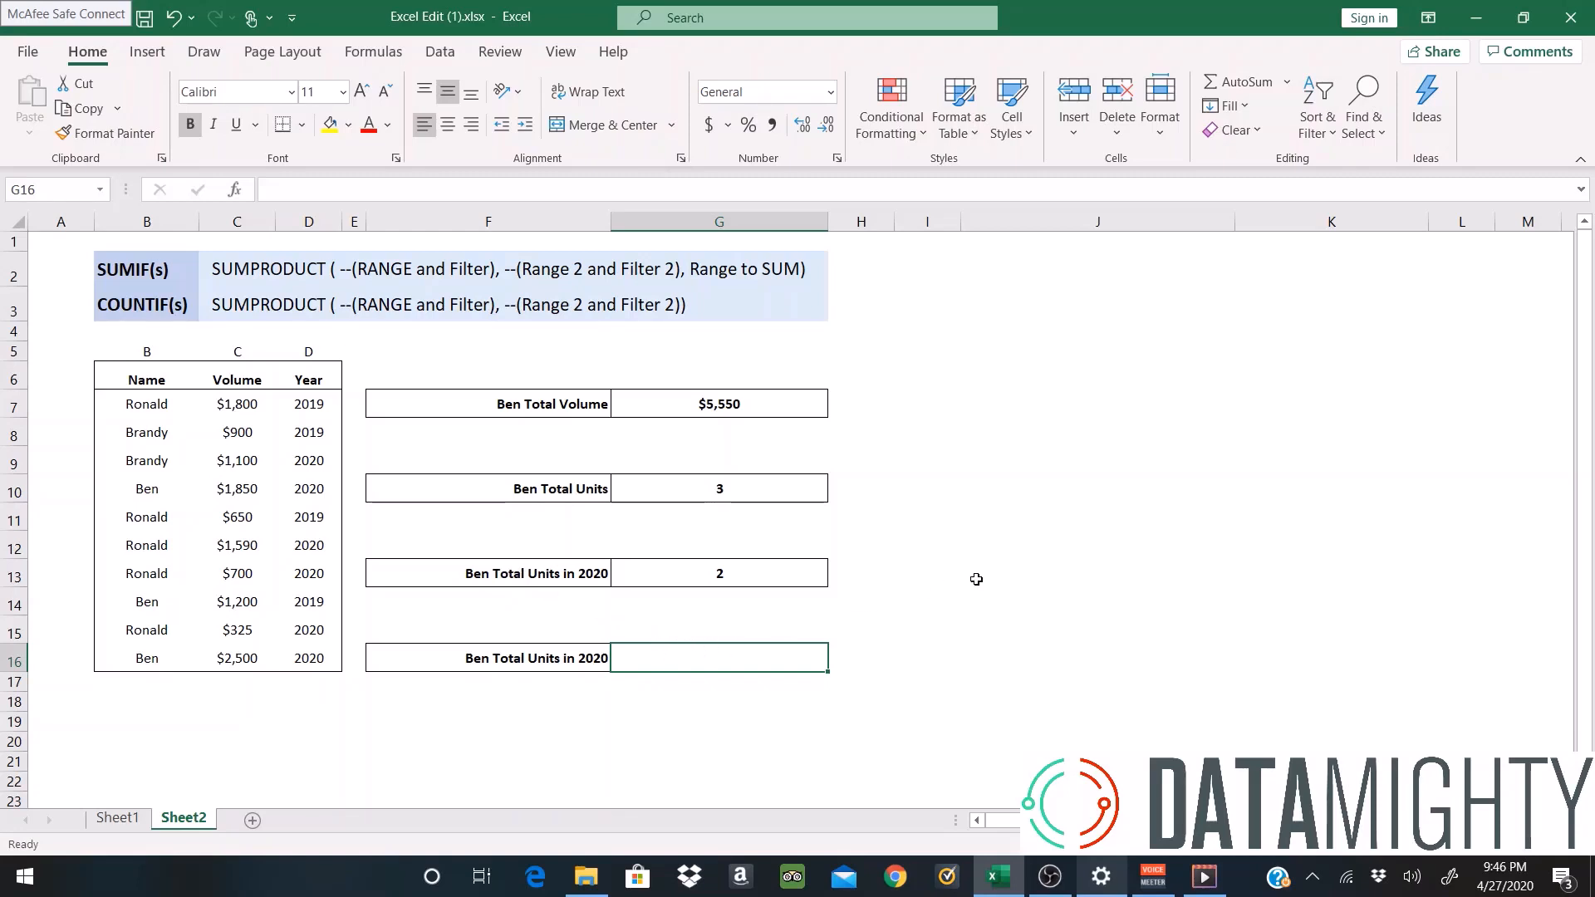
{"action": "type", "text": "=SUMPR"}
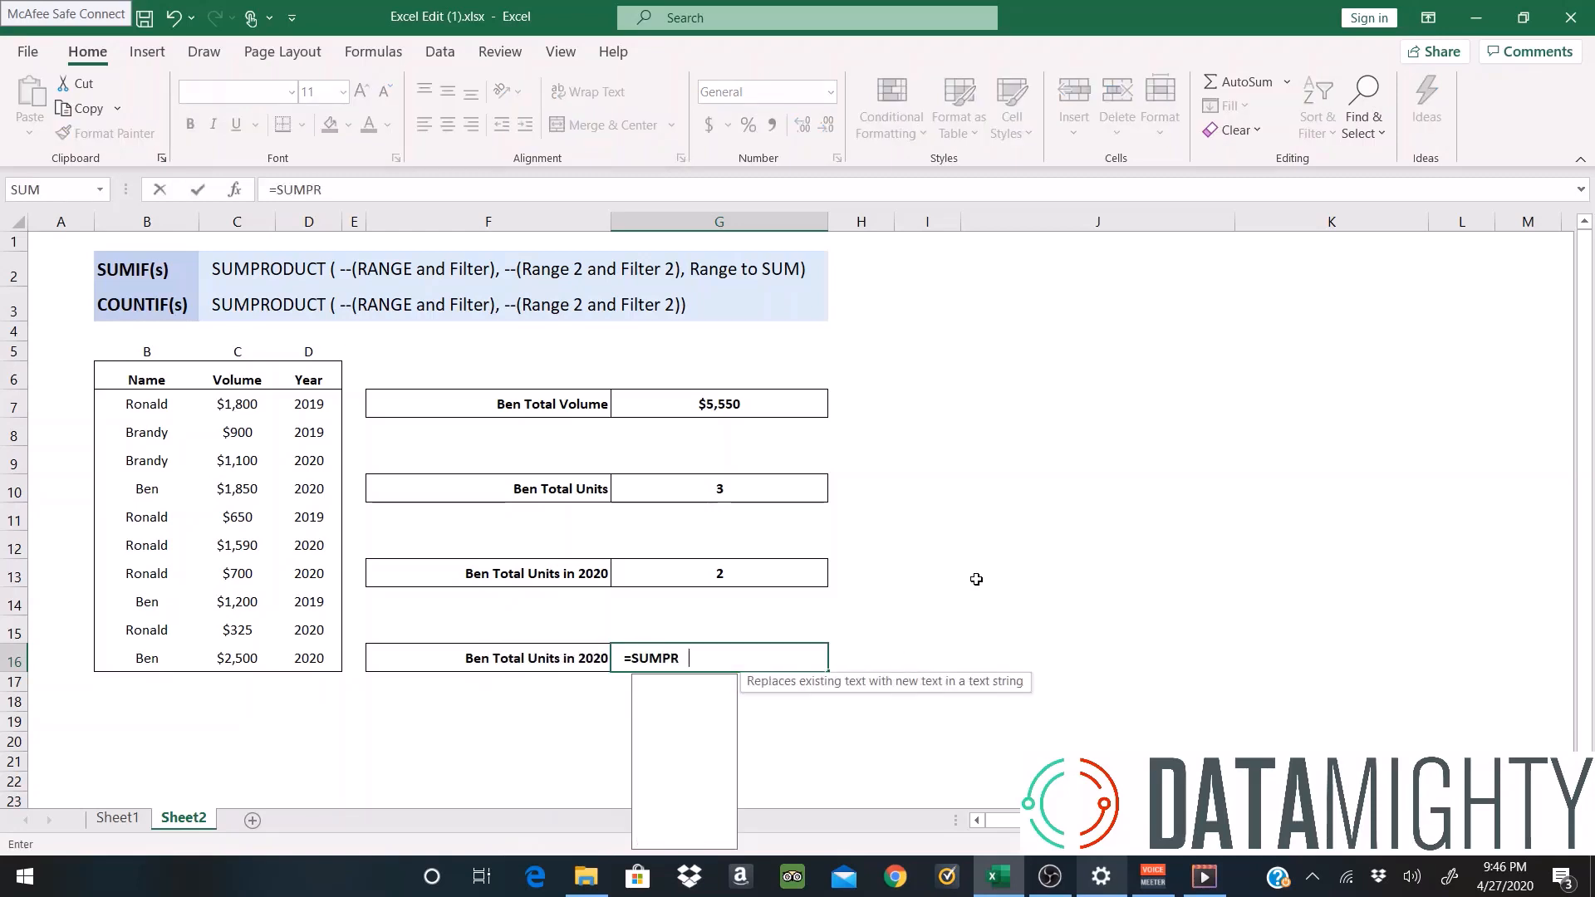
{"action": "type", "text": "ODU"}
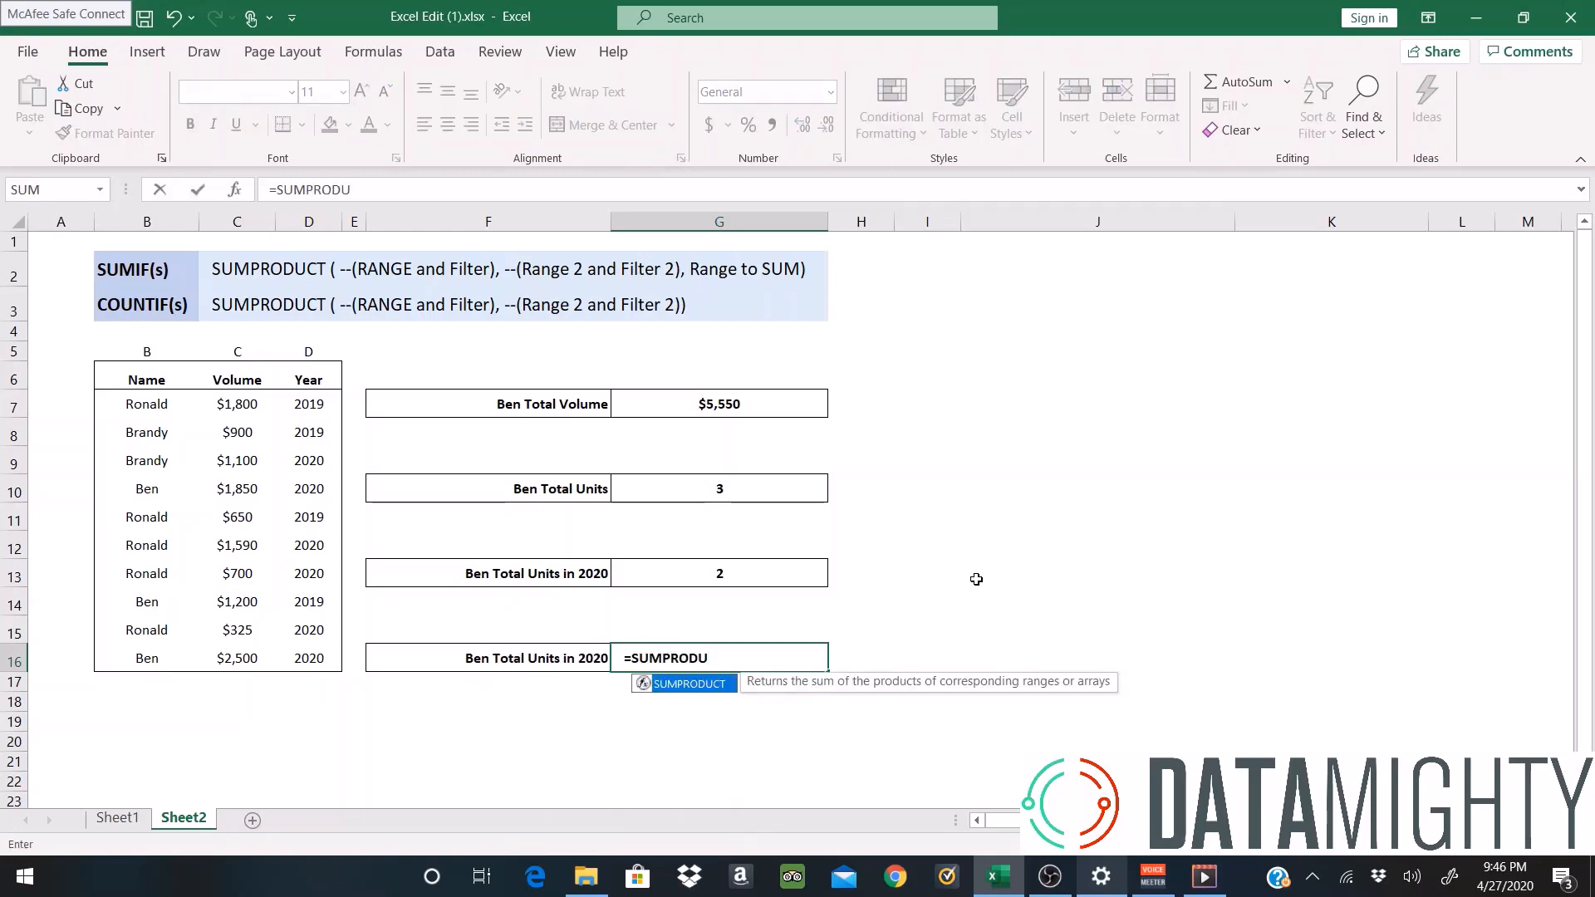
{"action": "type", "text": "TCT( --("}
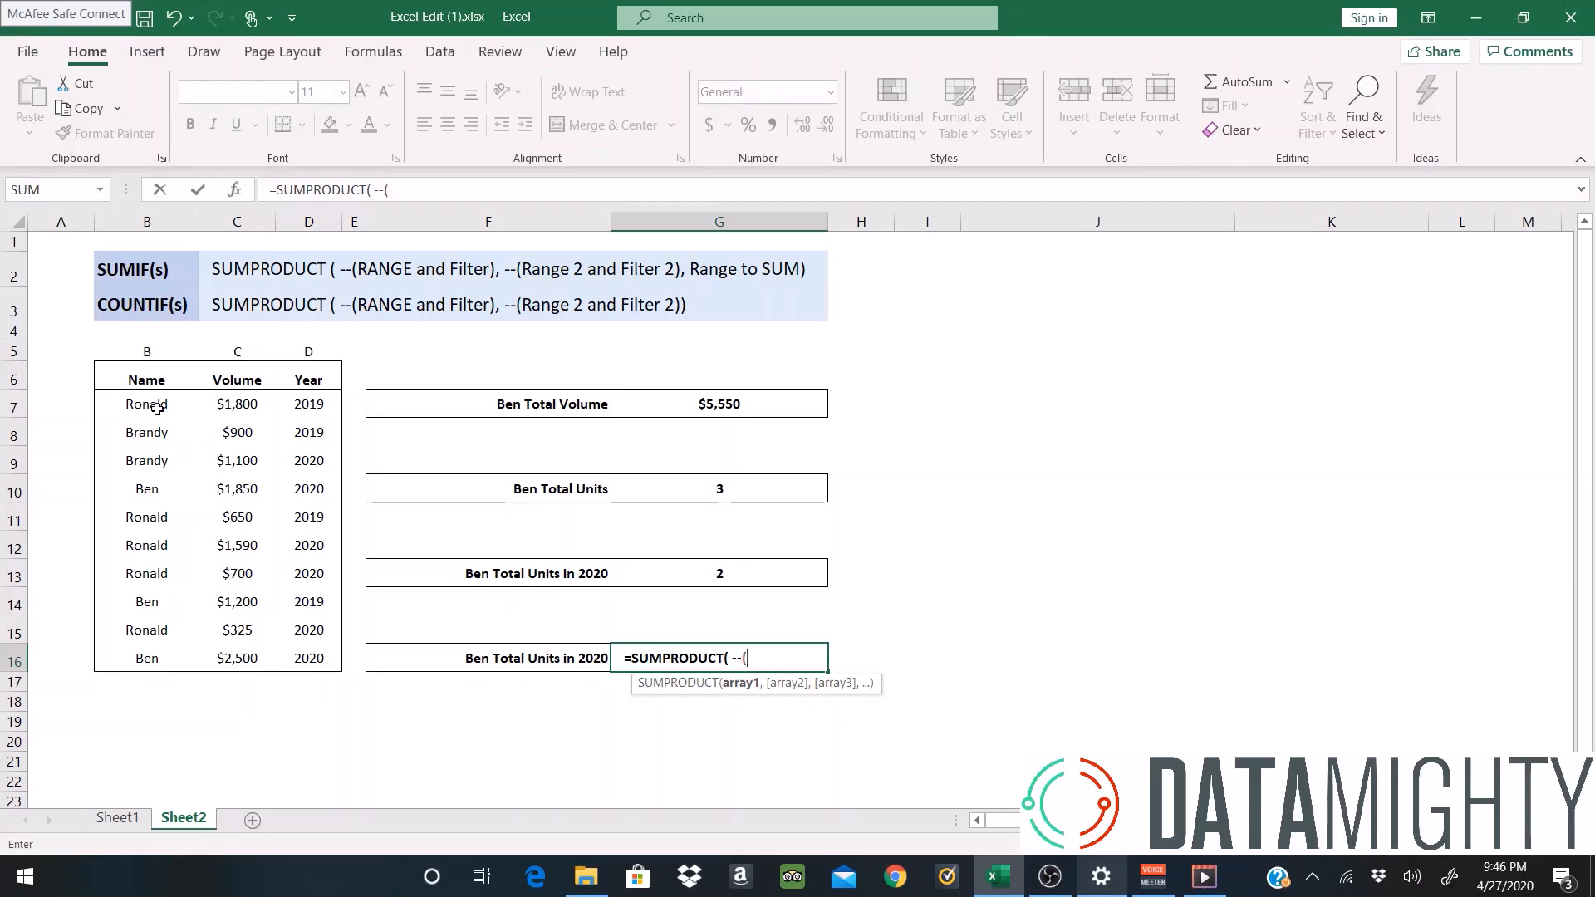
{"action": "left_click_drag", "start_coordinate": [153, 405], "coordinate": [154, 653]}
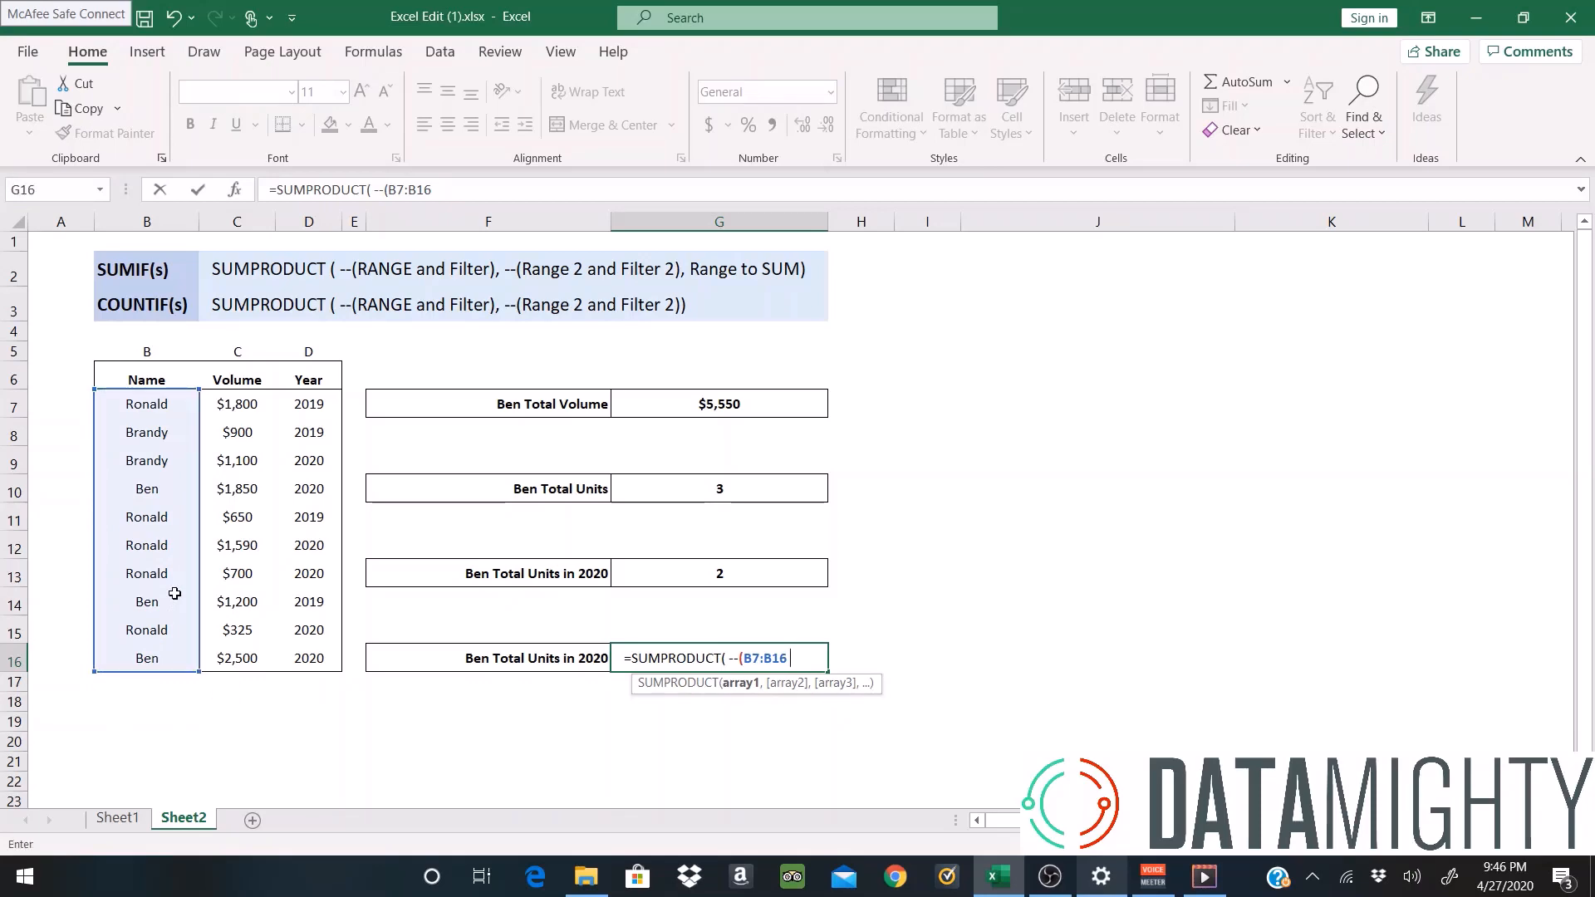
{"action": "type", "text": "= \"BEN\"), --("}
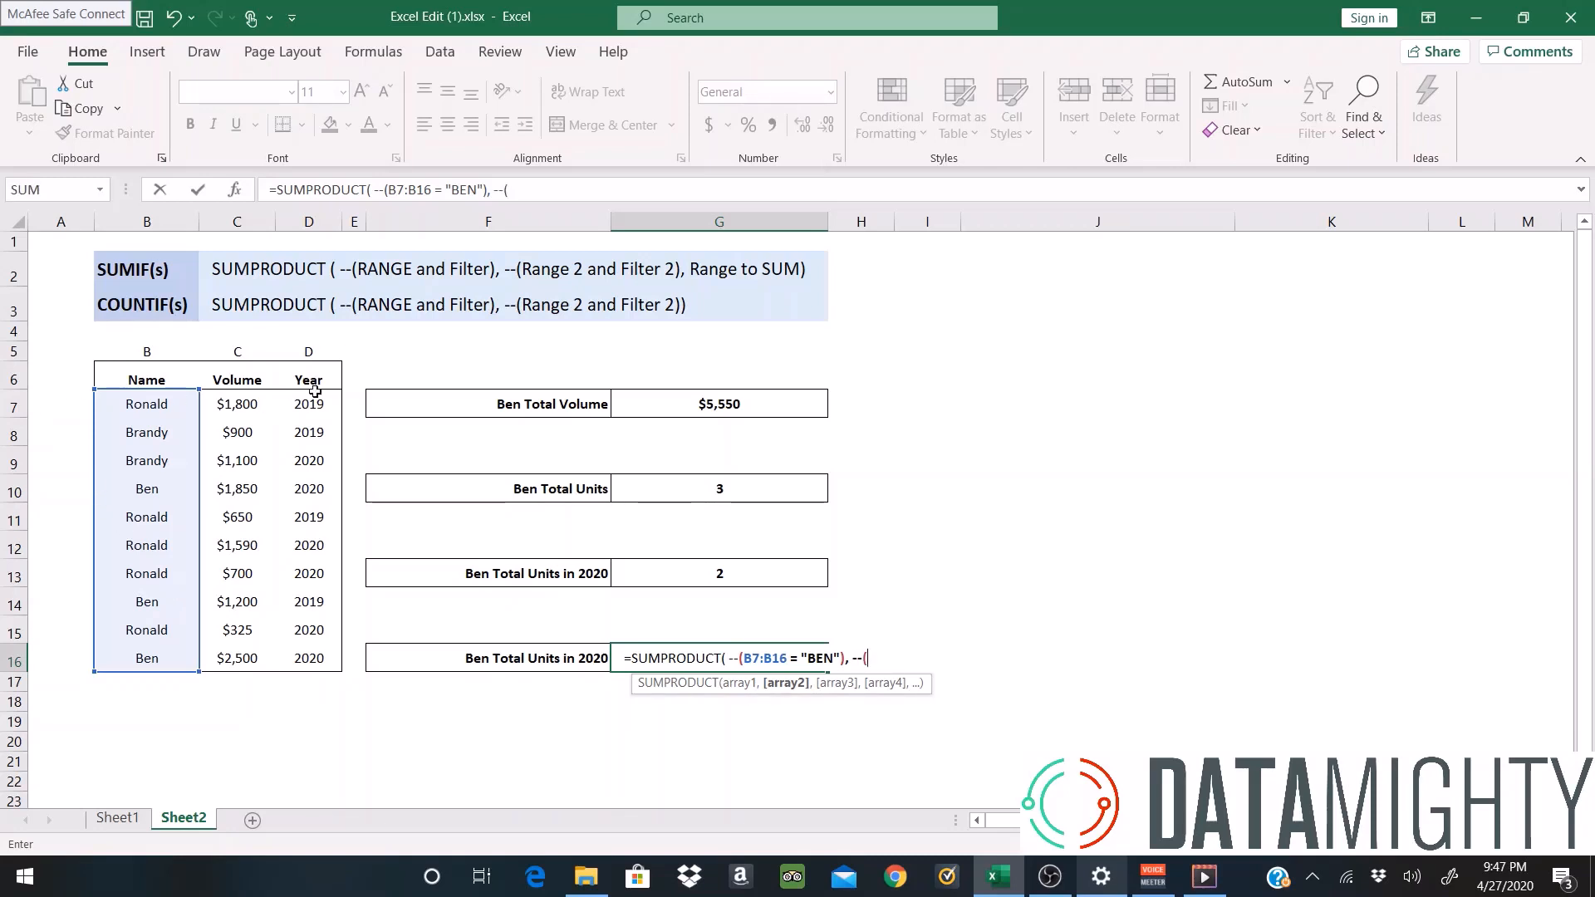
- Set the second filter of the G16 formula to D7:D16 = 2020 and complete the formula
{"action": "left_click_drag", "start_coordinate": [316, 403], "coordinate": [312, 658]}
{"action": "type", "text": "= "}
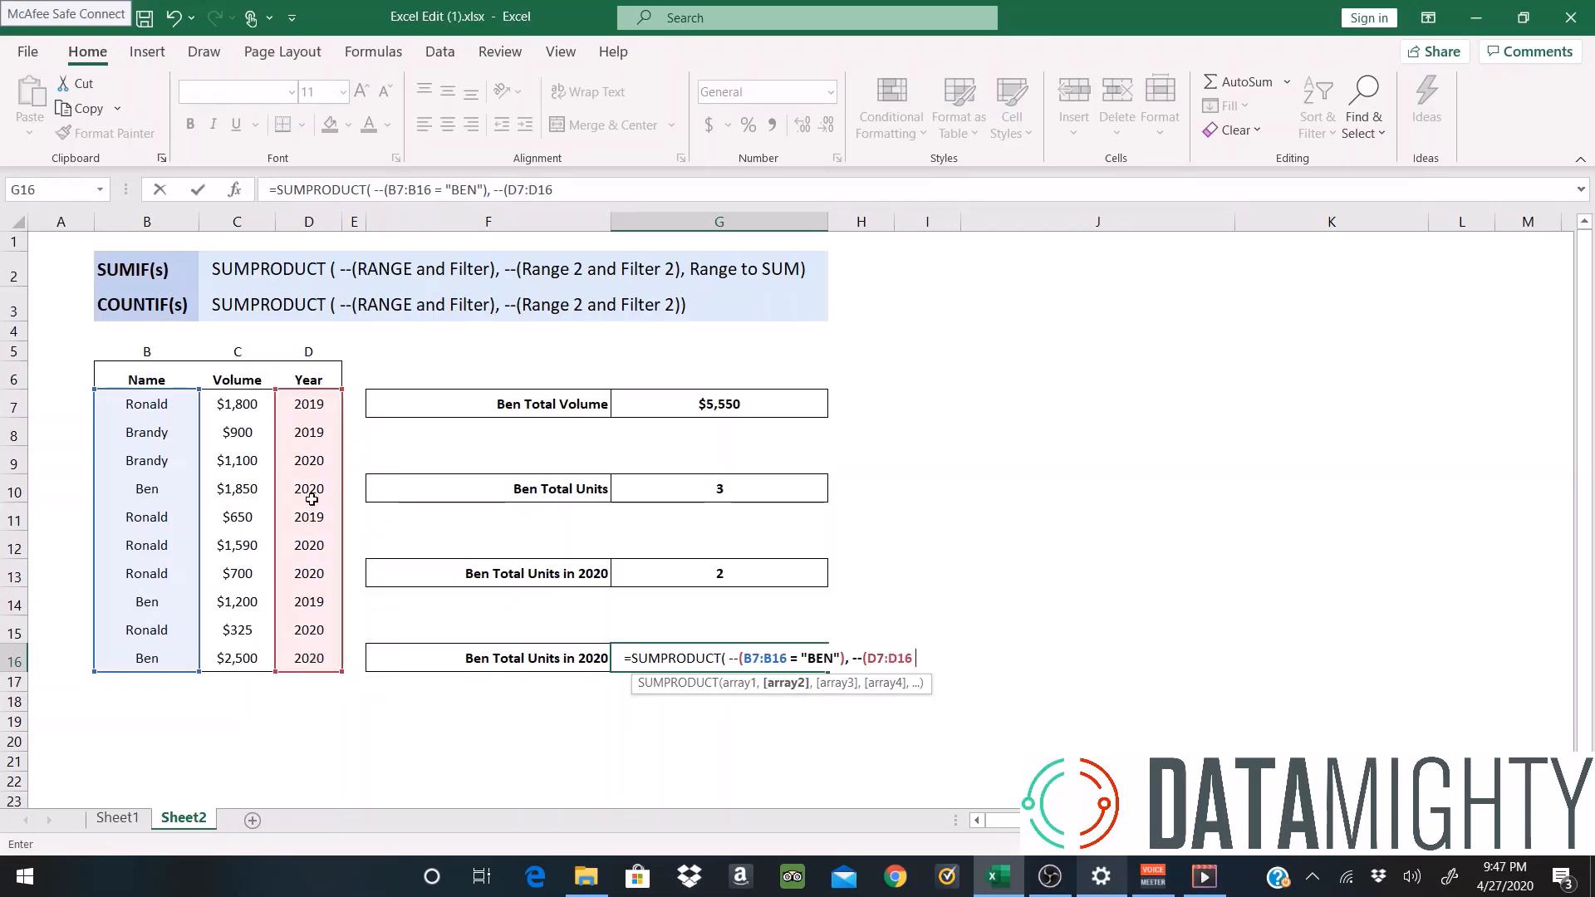
{"action": "type", "text": "2020"}
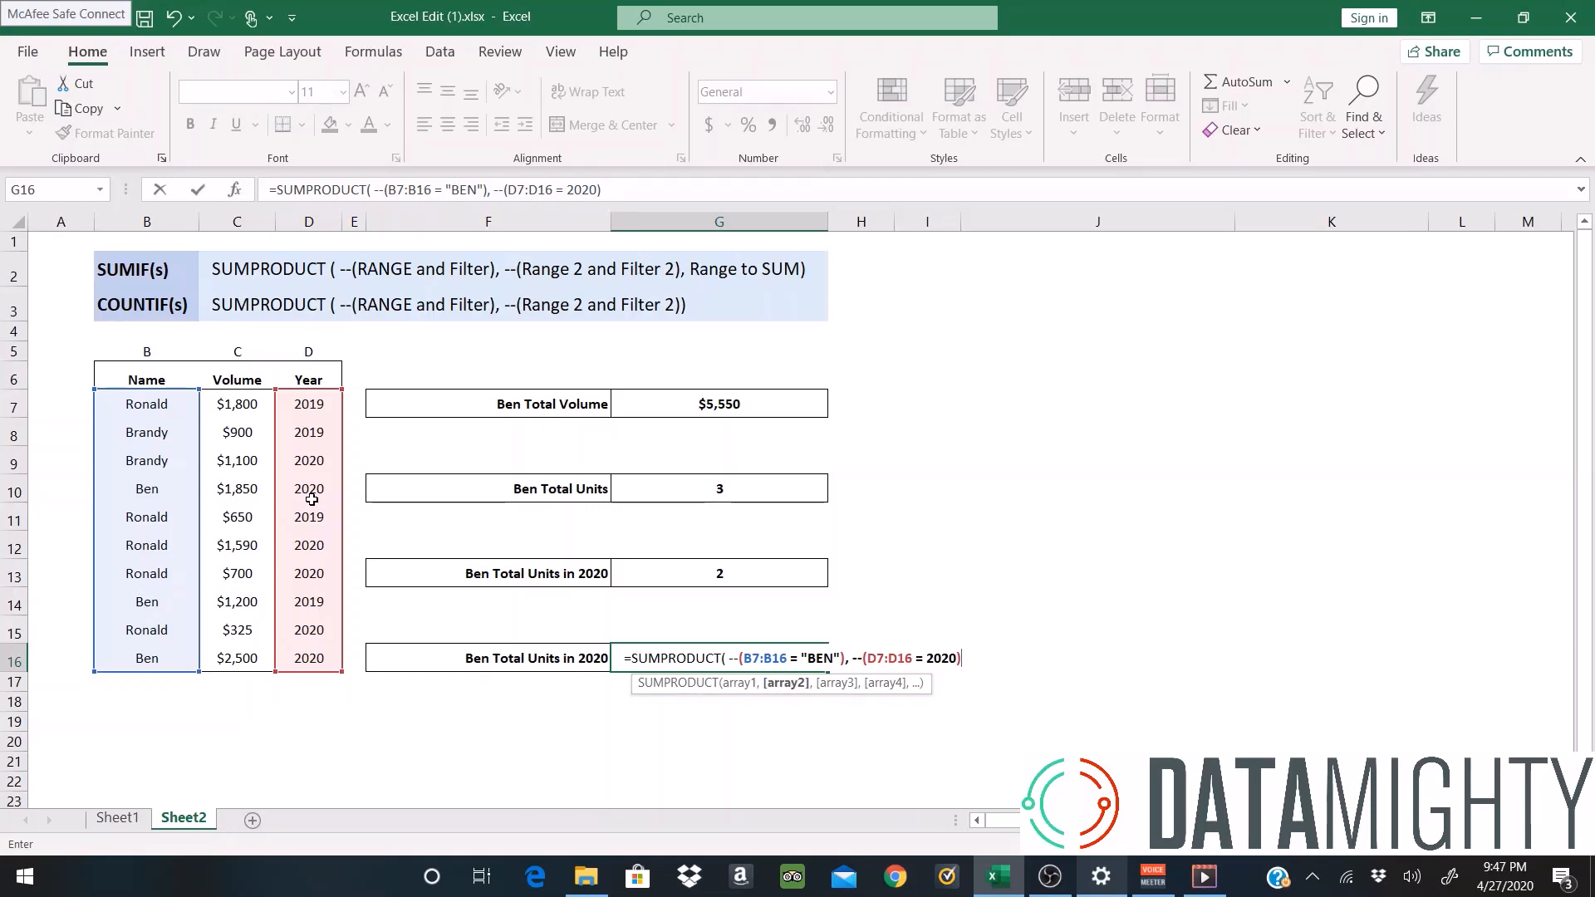
{"action": "type", "text": ")"}
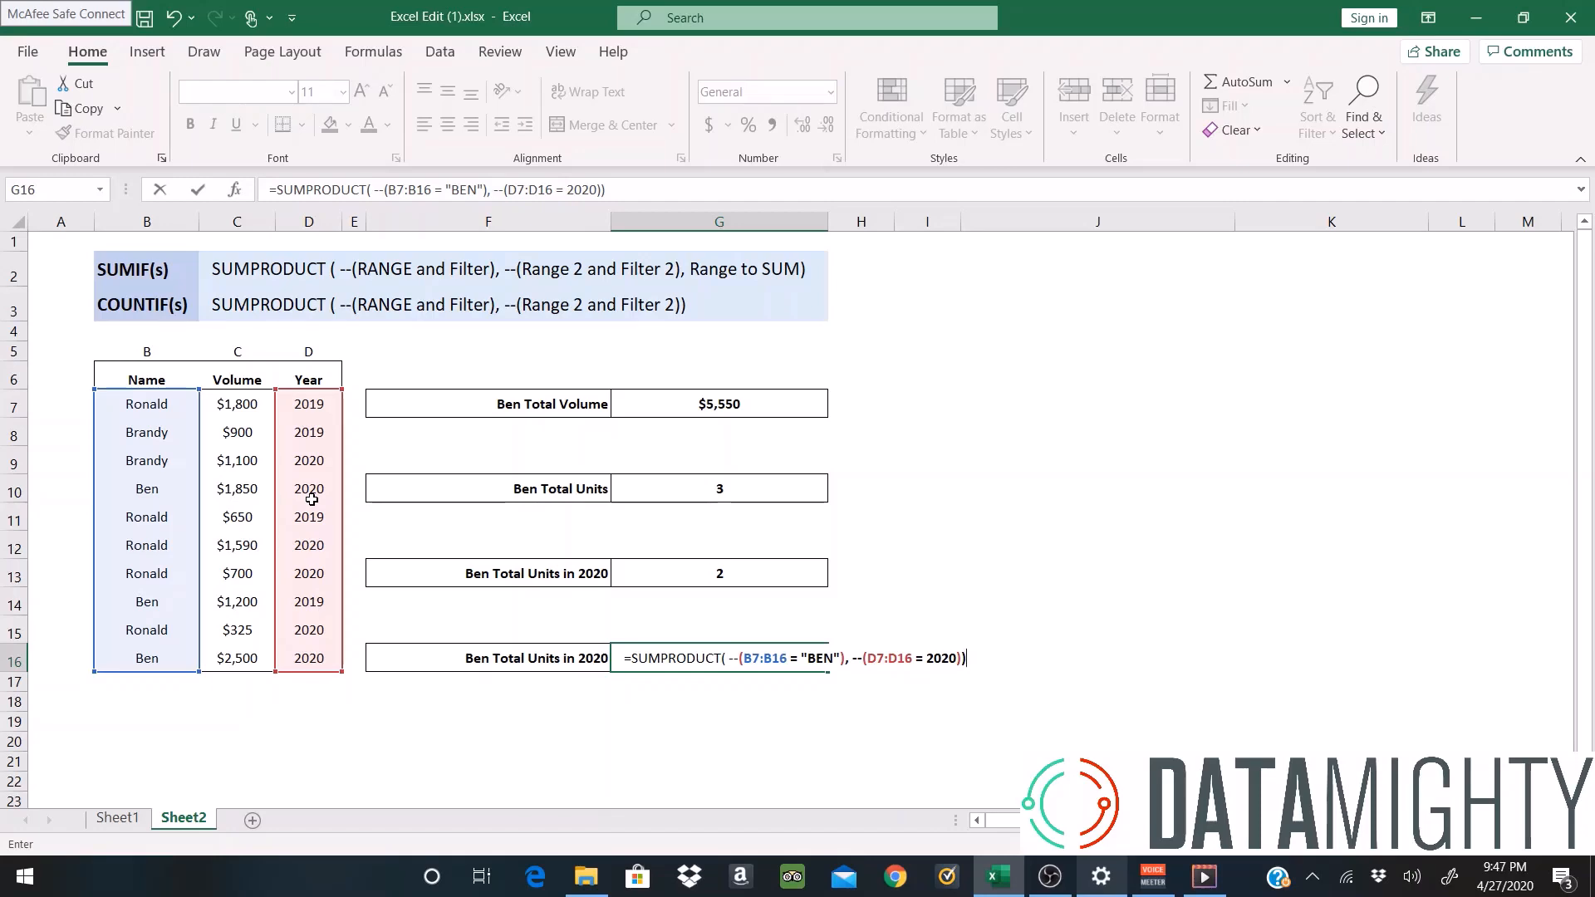
{"action": "key", "text": "Return"}
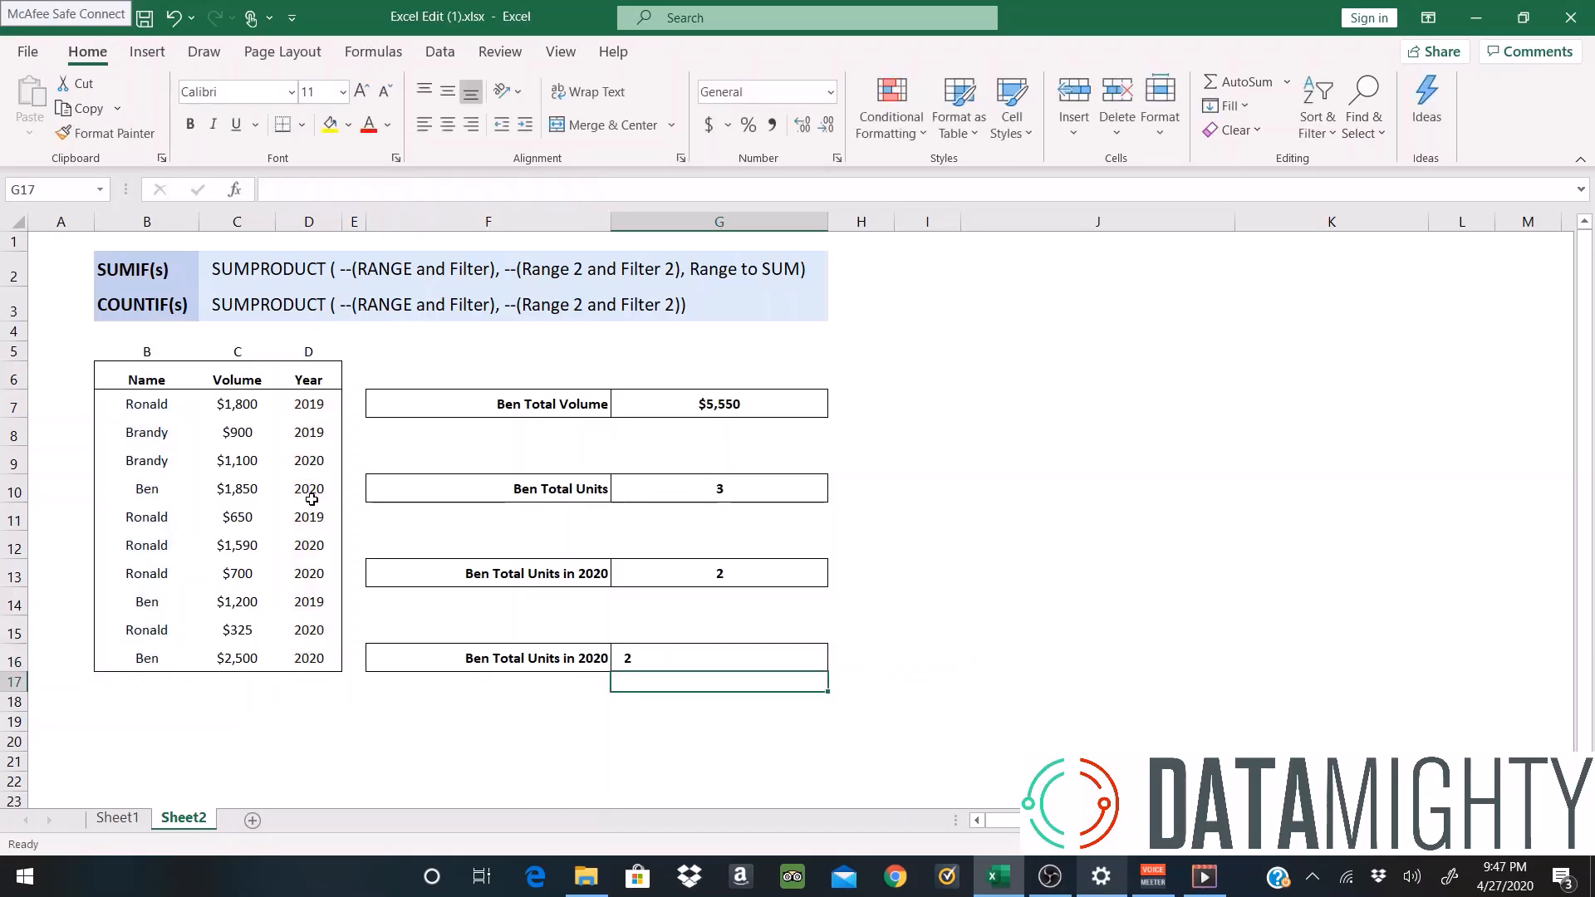
- Add the volume range C7:C16 as the third array of the SUMPRODUCT formula in G16
{"action": "key", "text": "Up"}
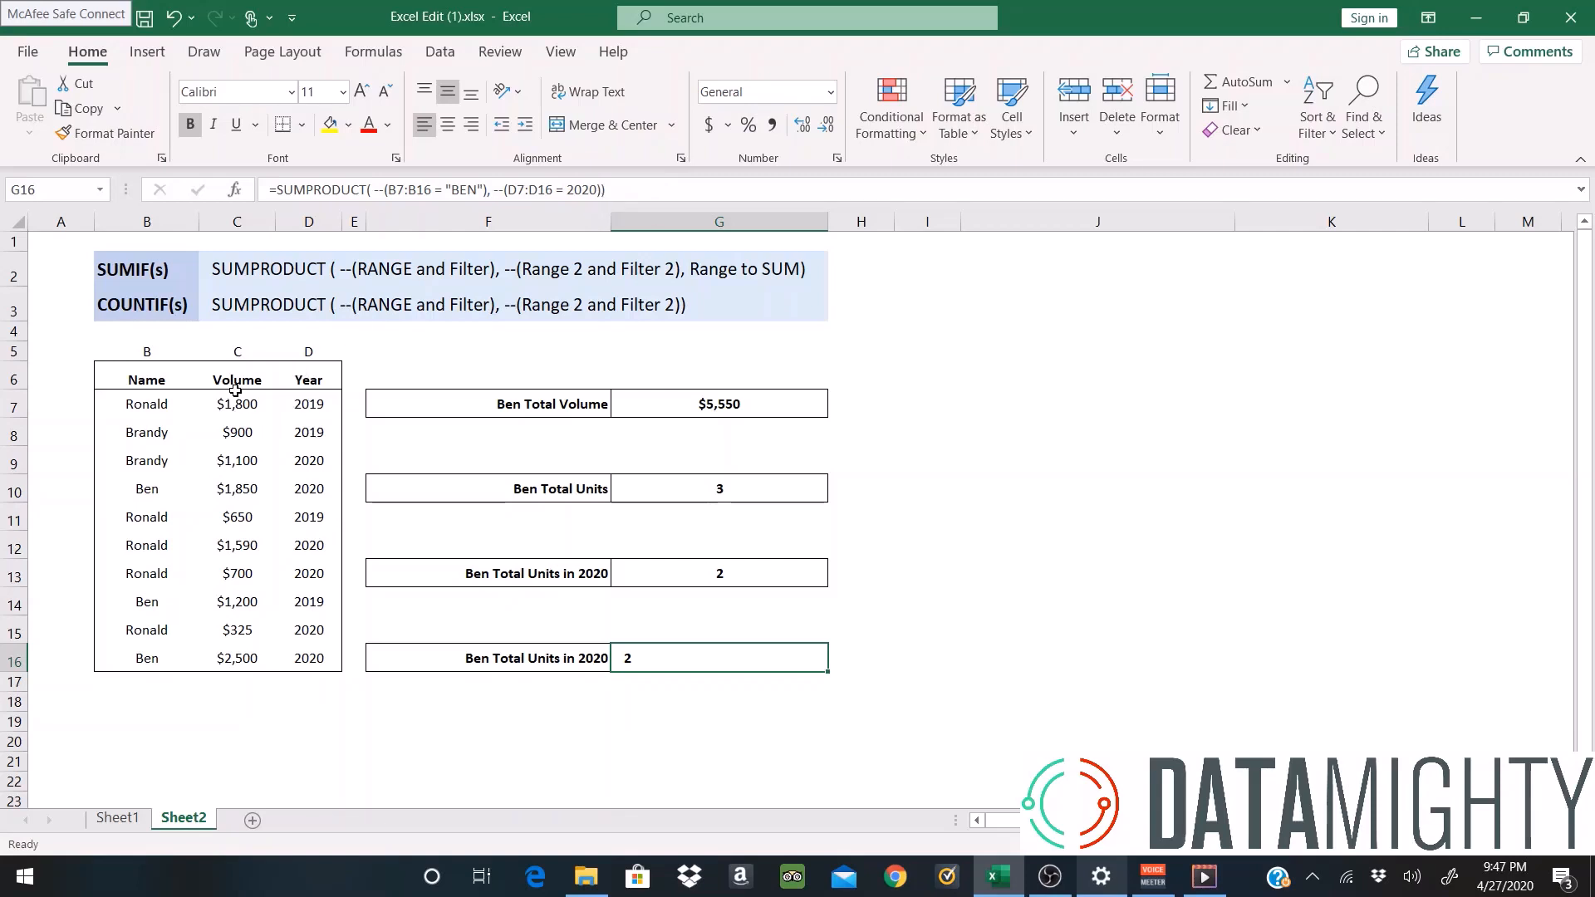
{"action": "key", "text": "F2"}
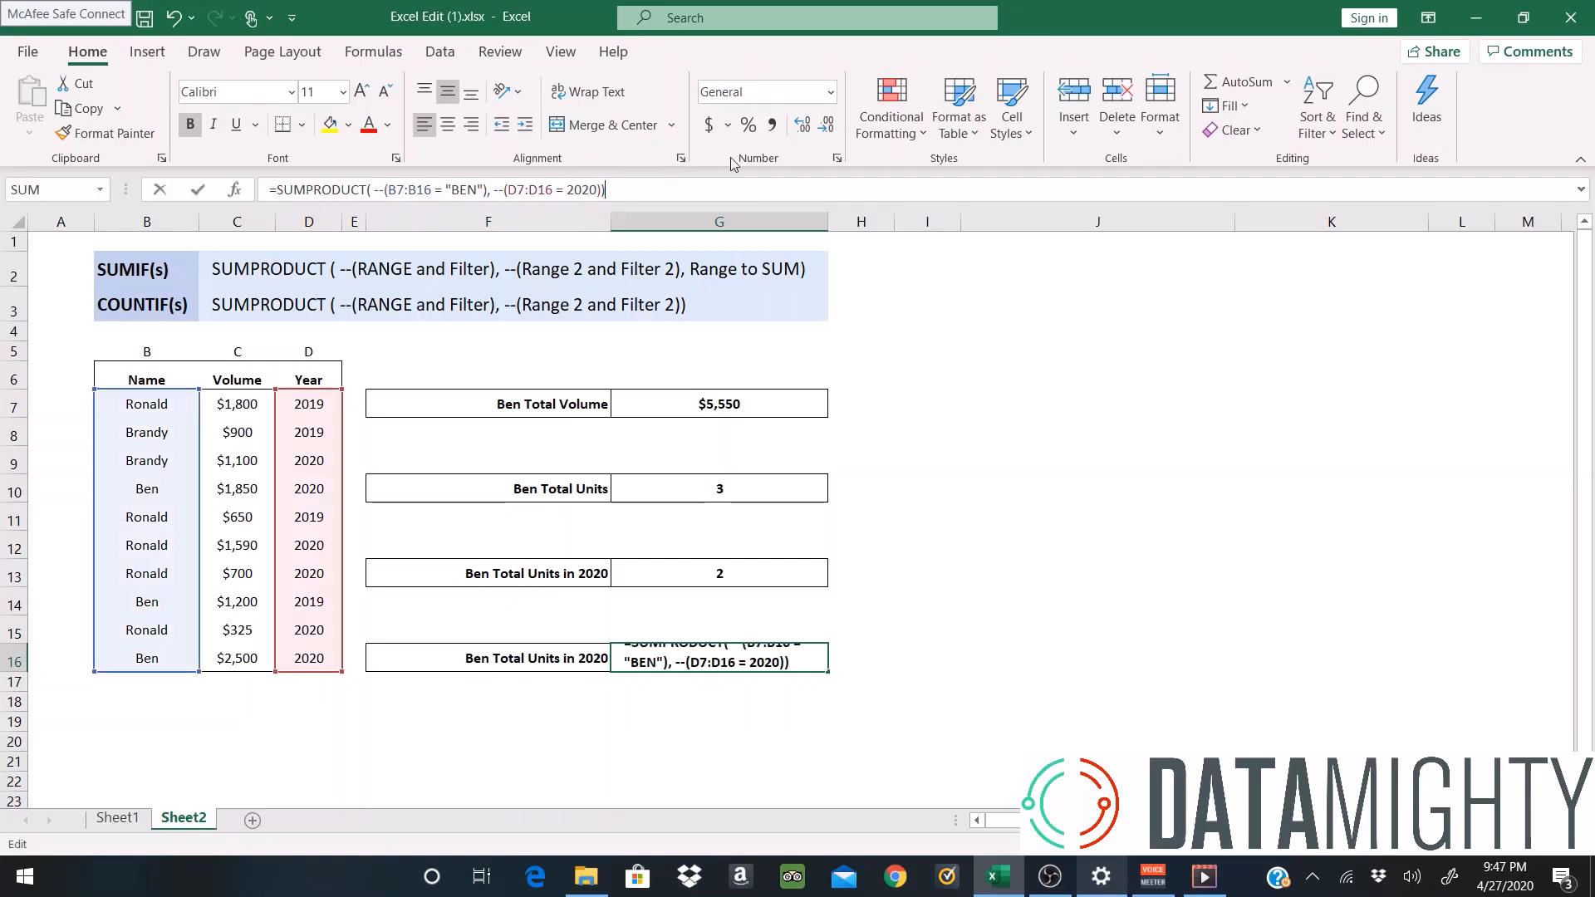
{"action": "key", "text": "Left"}
{"action": "type", "text": ","}
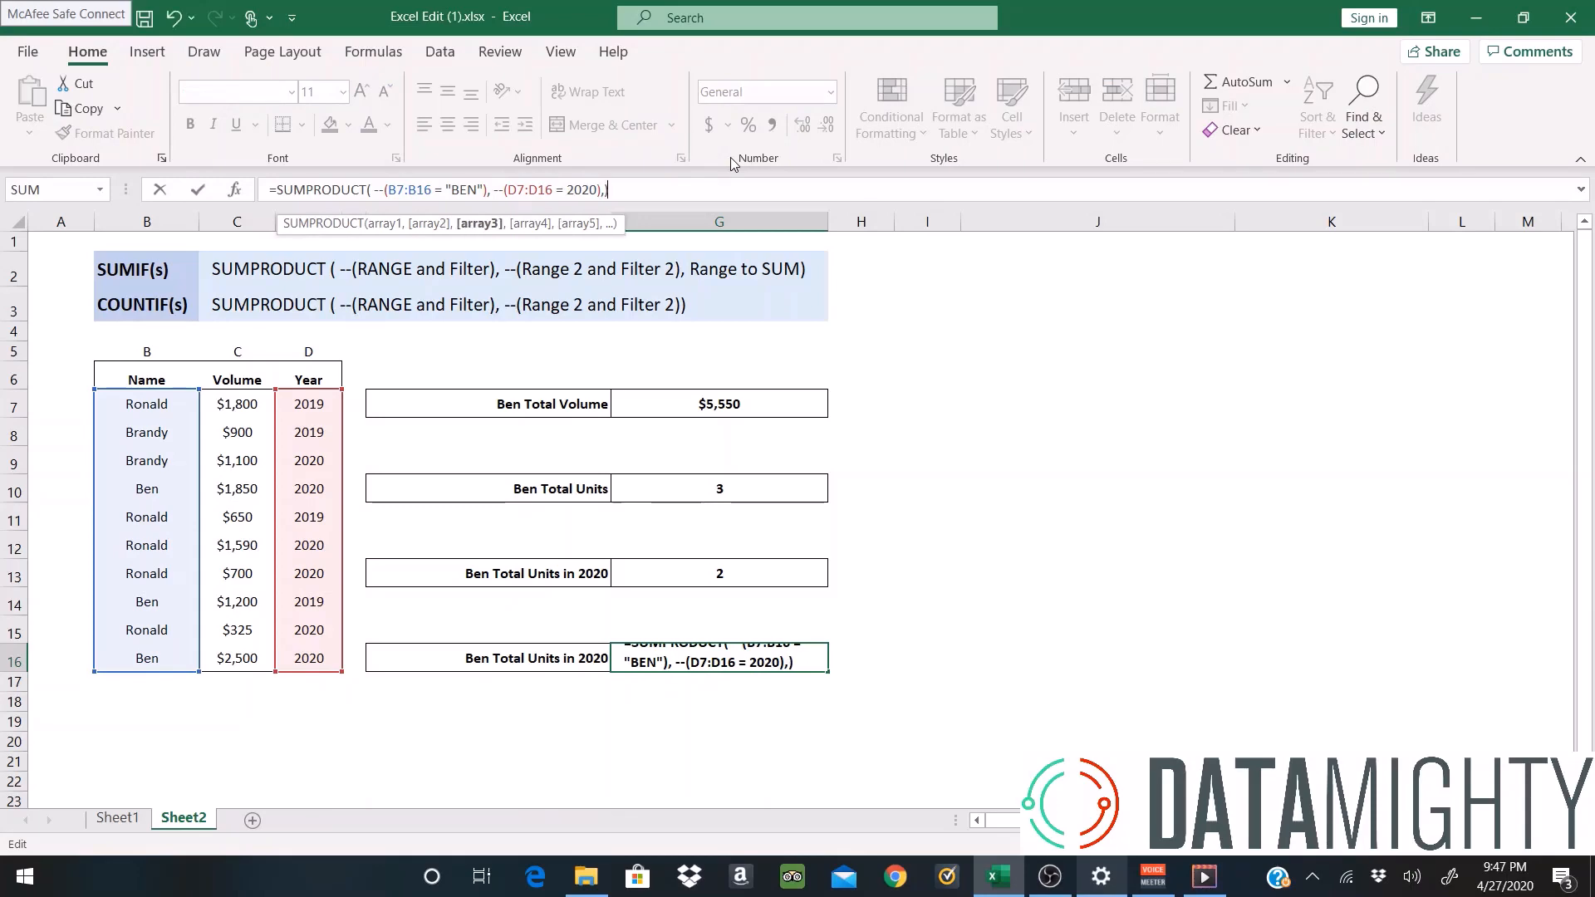
{"action": "left_click_drag", "start_coordinate": [239, 403], "coordinate": [243, 660]}
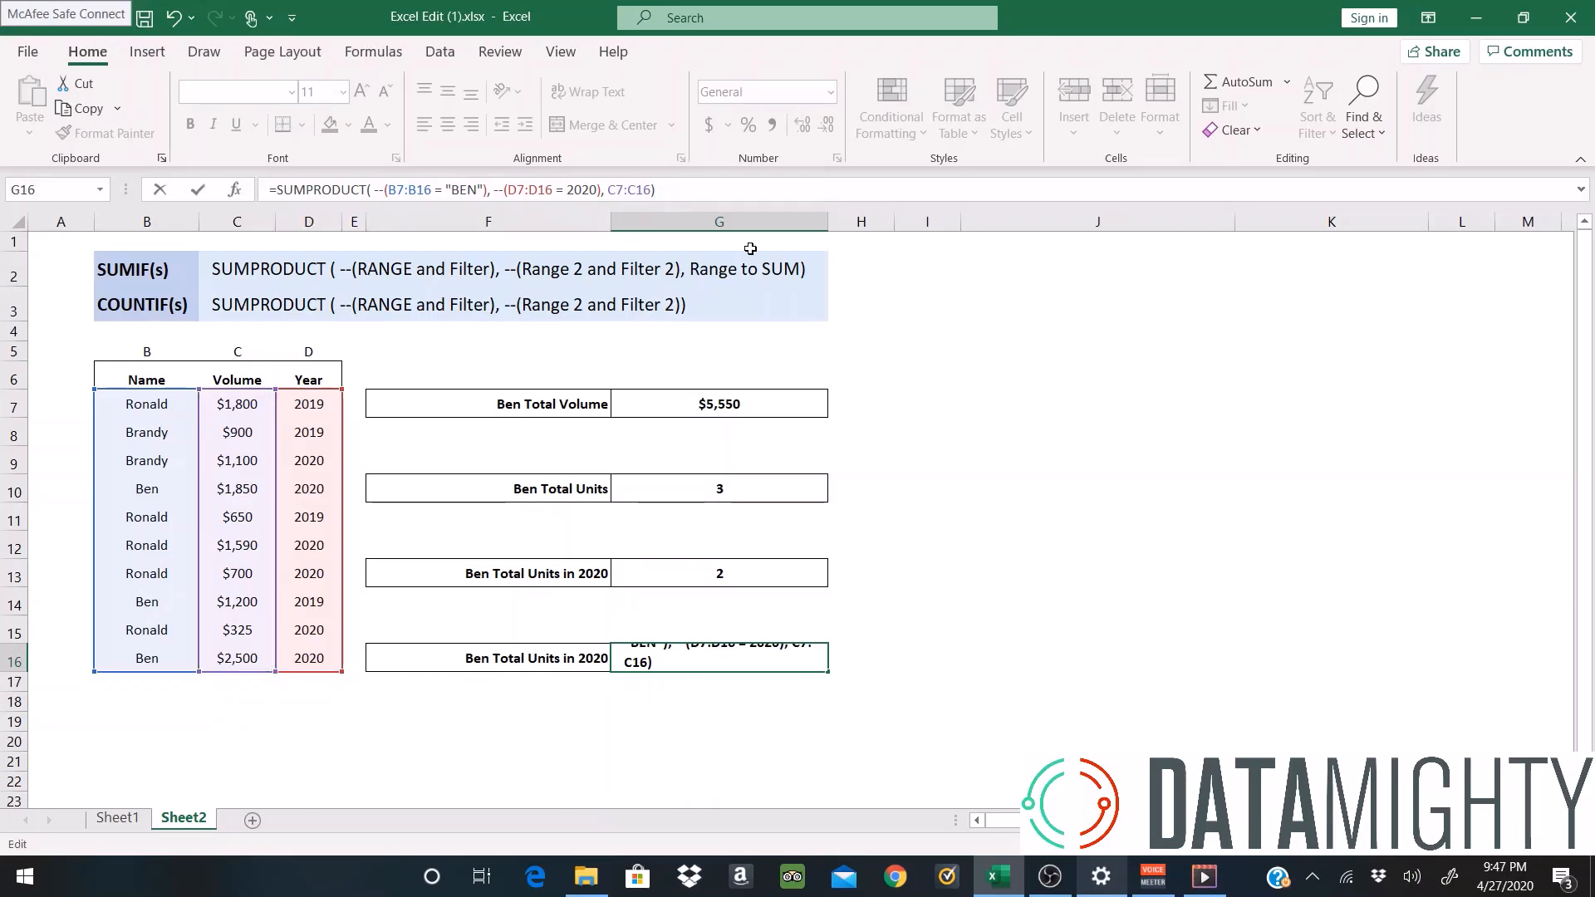
{"action": "key", "text": "Return"}
- Complete the SUMPRODUCT formula in G16 and apply the Currency number format to the cell
{"action": "left_click", "coordinate": [668, 656]}
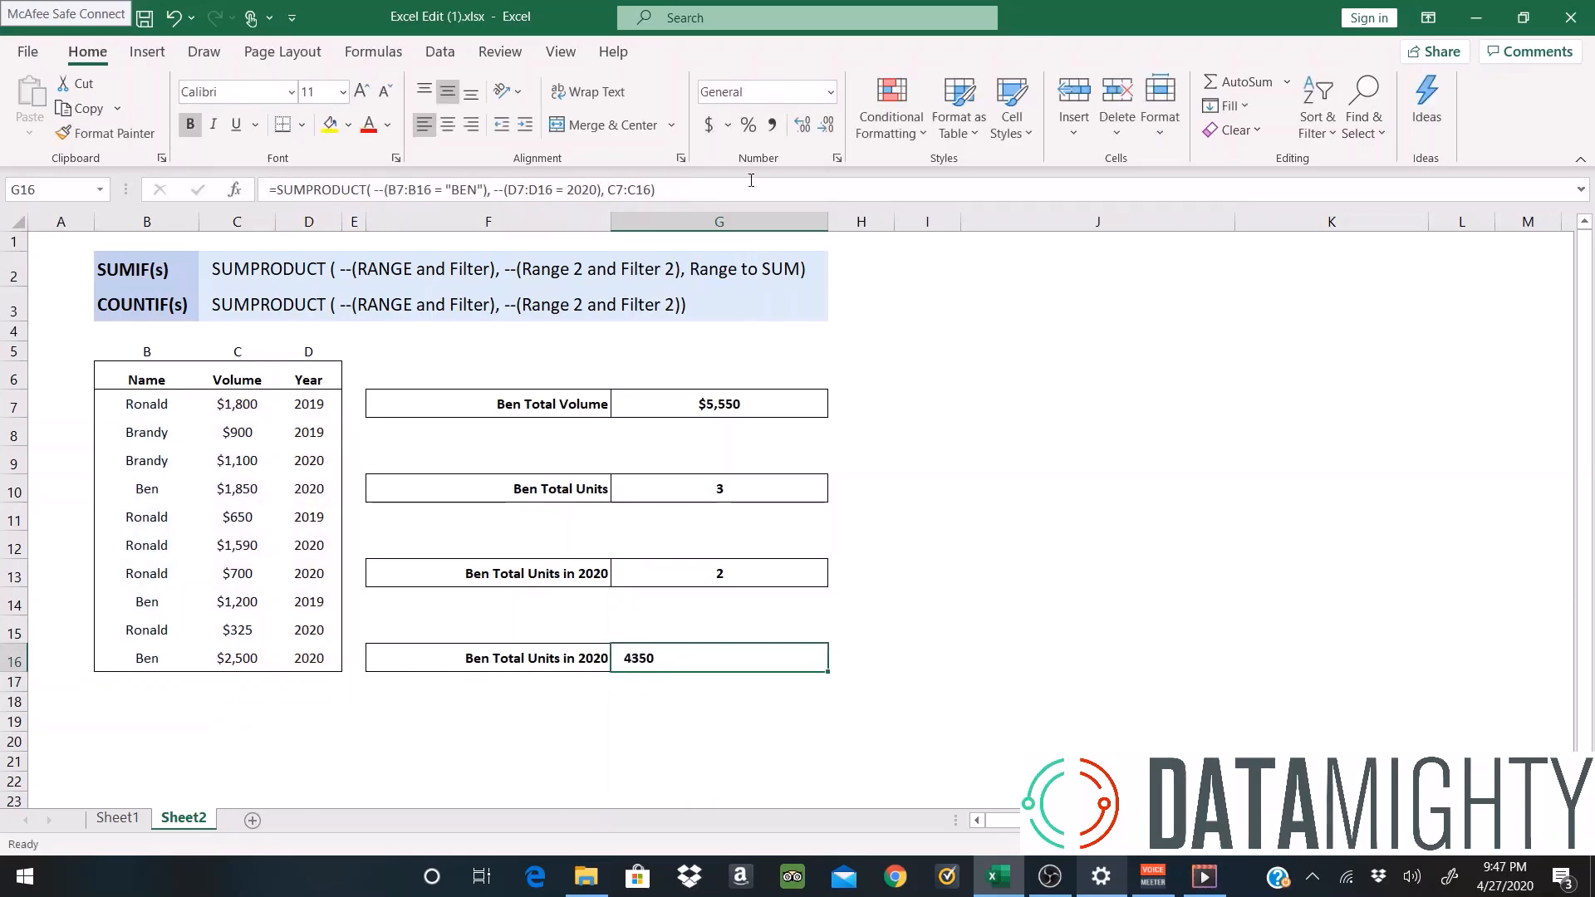
{"action": "left_click", "coordinate": [833, 92]}
{"action": "left_click", "coordinate": [797, 232]}
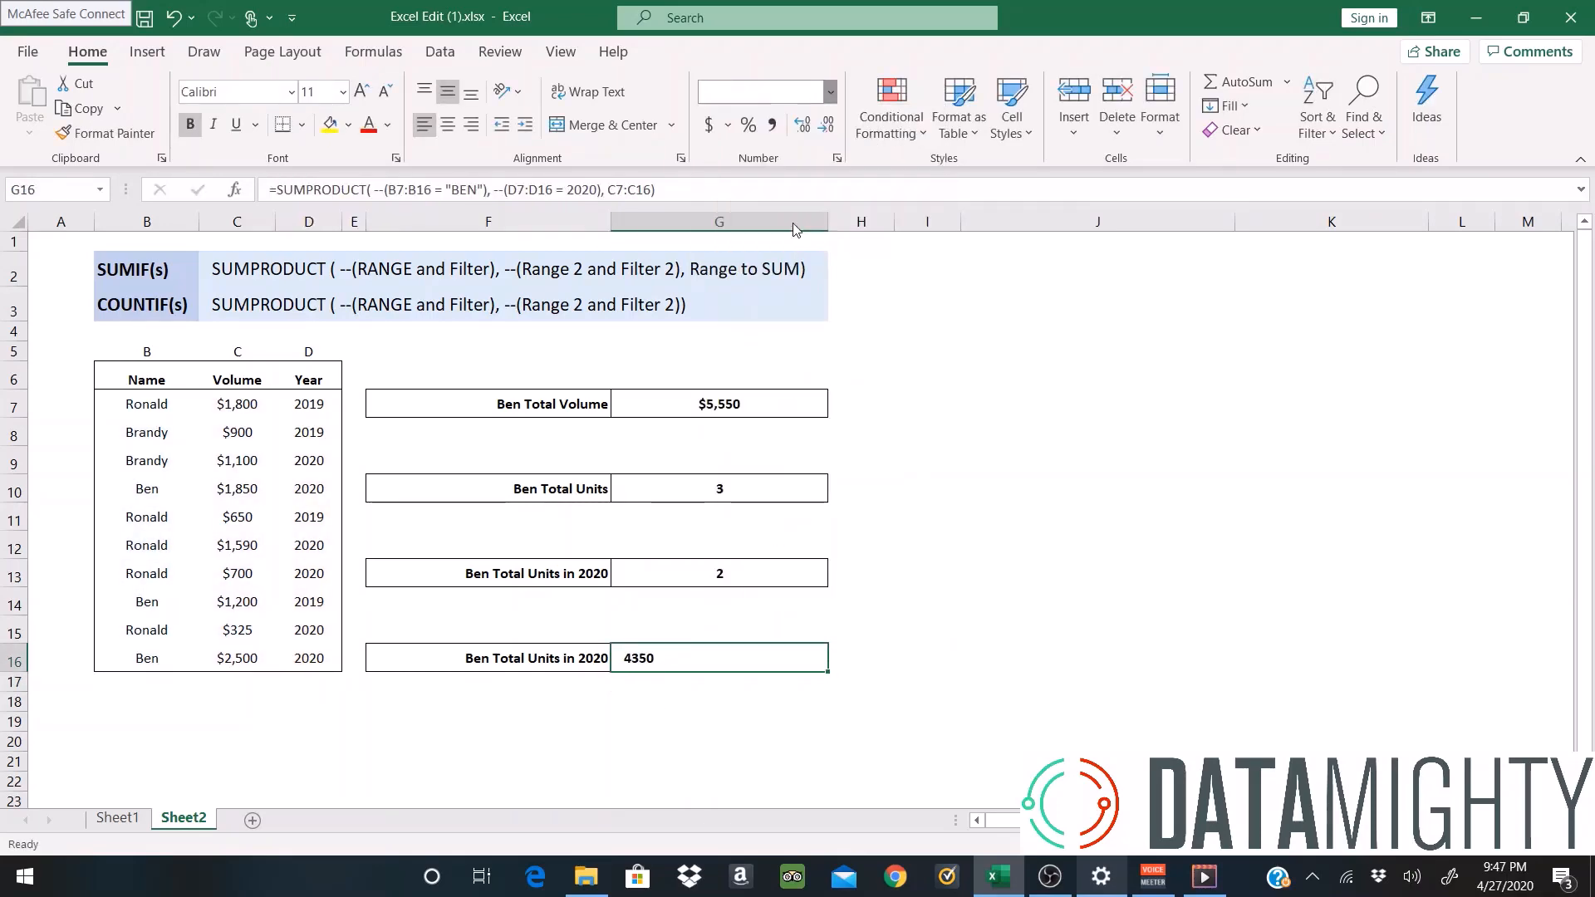
- Check the G16 total against the salesperson's 2020 volumes in C10 and C16
{"action": "left_click_drag", "start_coordinate": [178, 490], "coordinate": [237, 490]}
{"action": "left_click", "coordinate": [237, 490]}
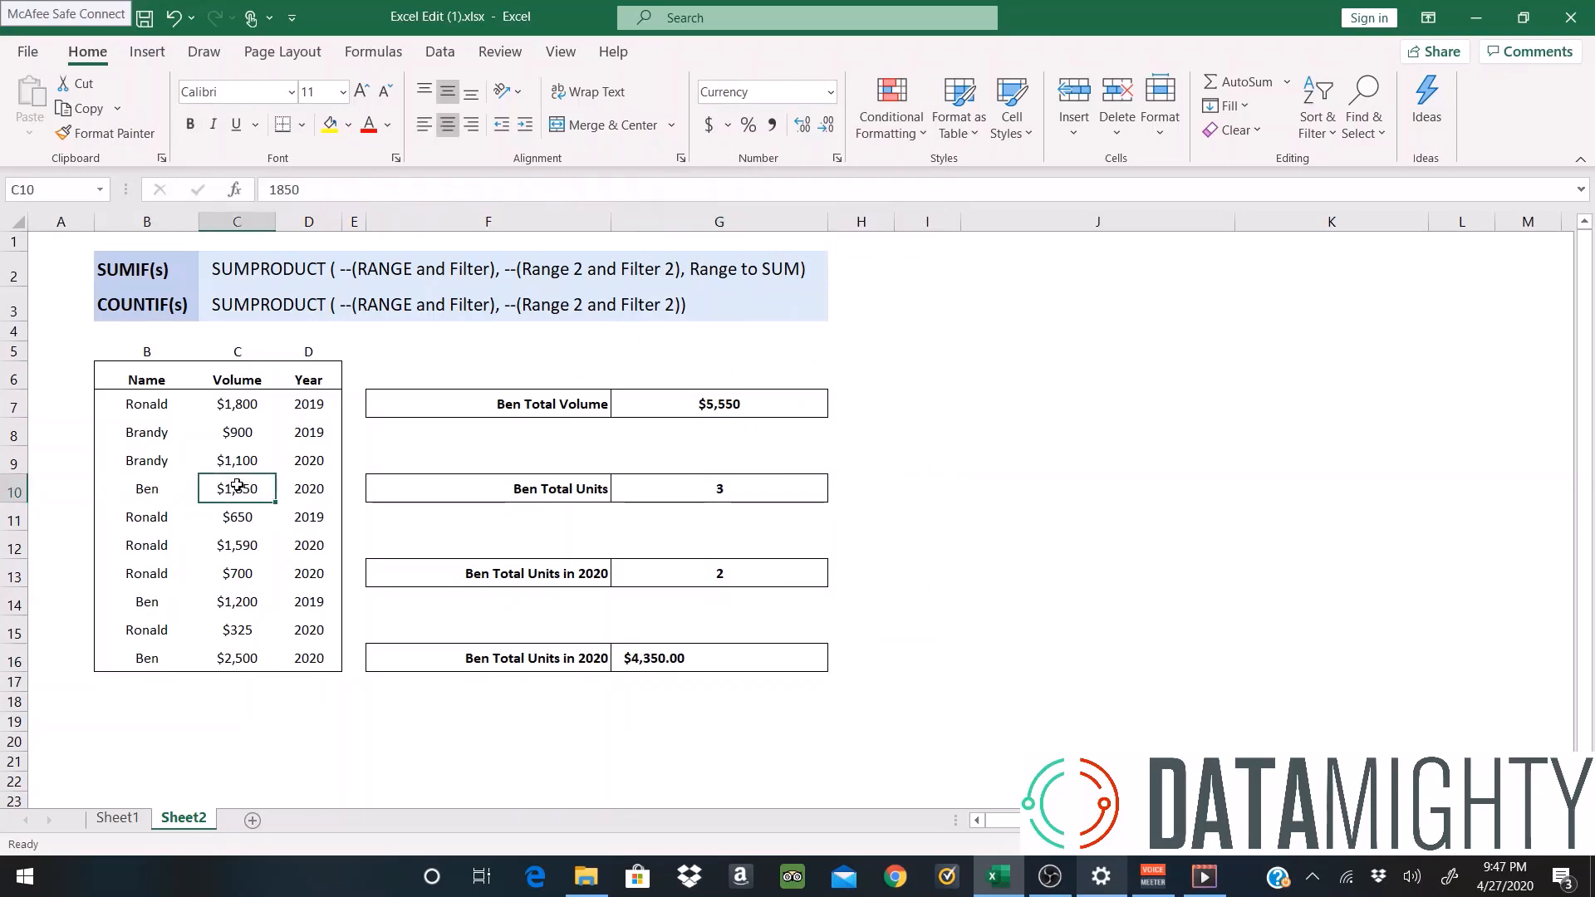
{"action": "left_click", "coordinate": [242, 657], "text": "ctrl"}
{"action": "left_click", "coordinate": [924, 629]}
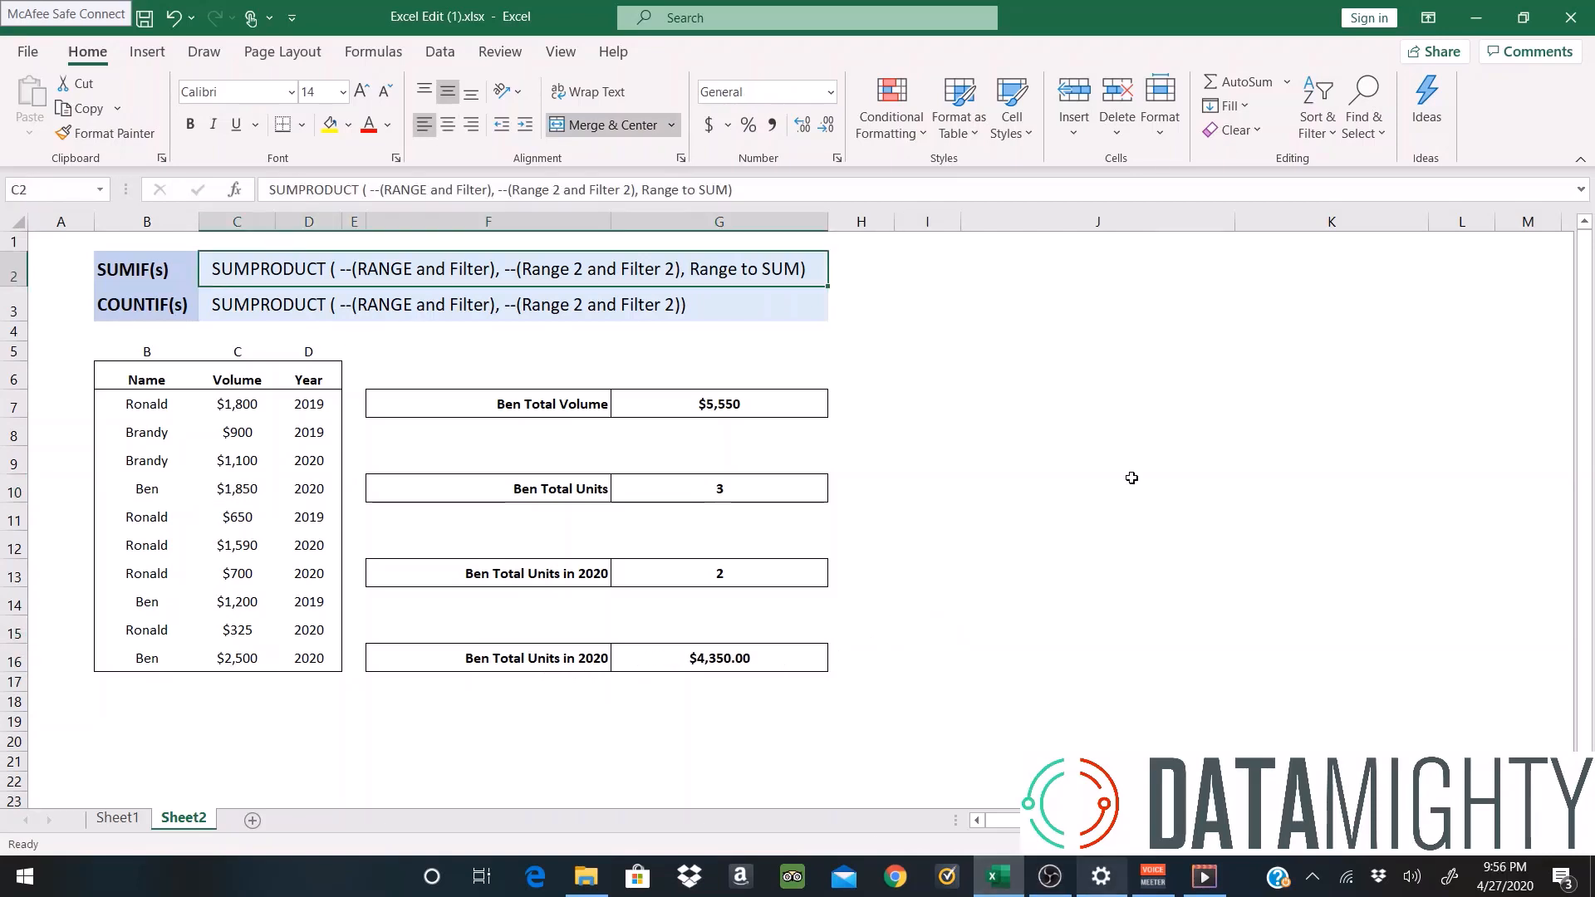
- Examine the SUMIF(s) replacement template in C2, focusing on its final "Range to SUM" argument
{"action": "left_click", "coordinate": [1131, 478]}
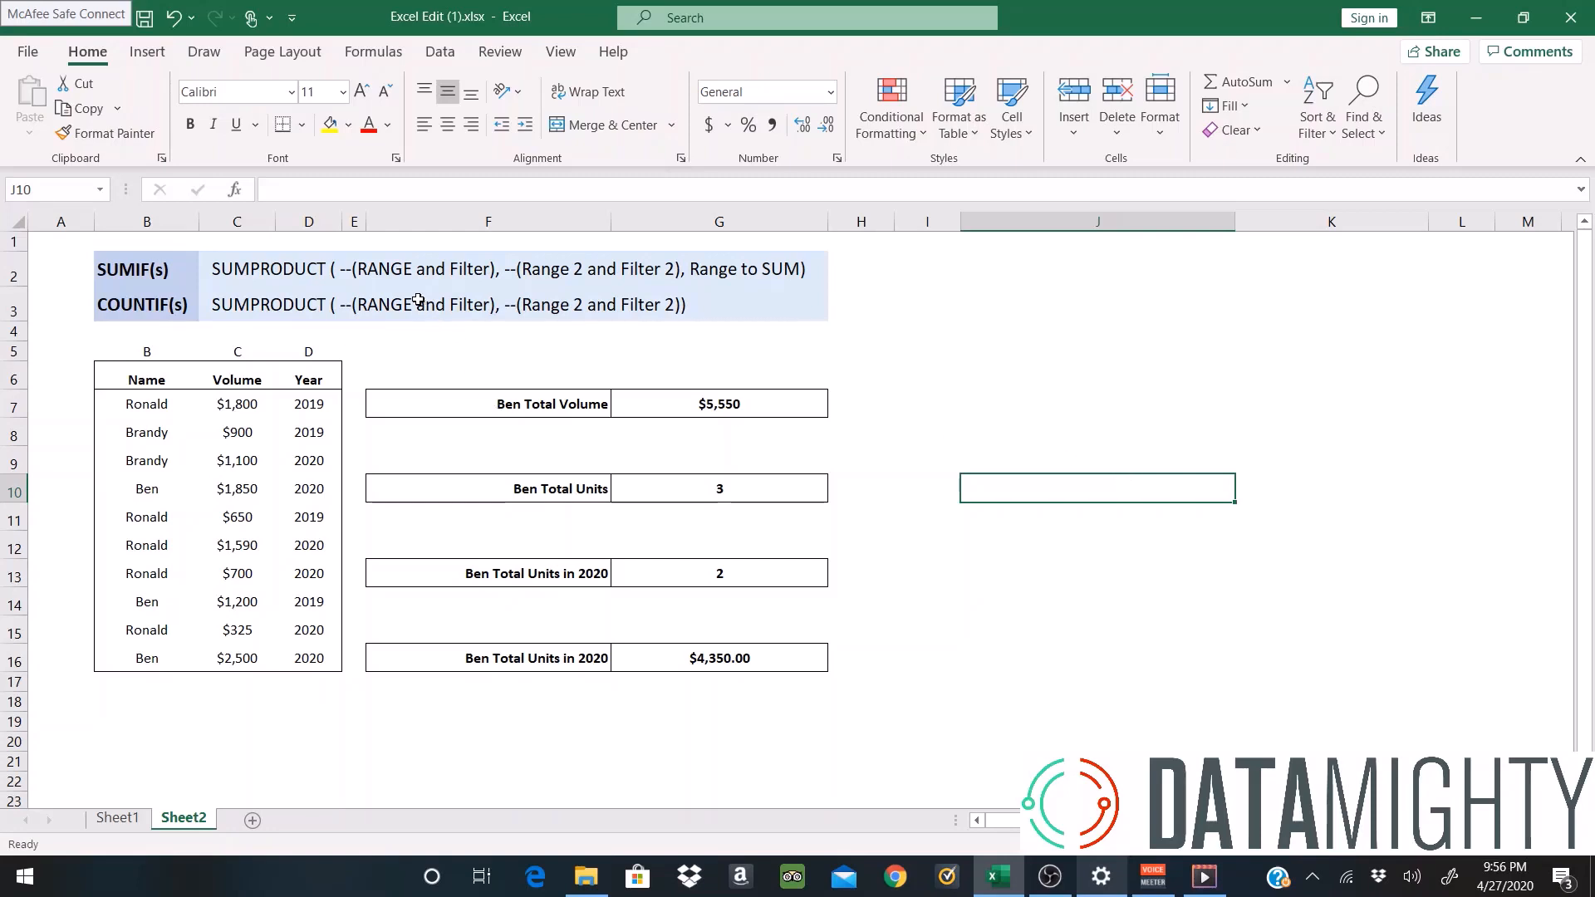
{"action": "left_click", "coordinate": [408, 272]}
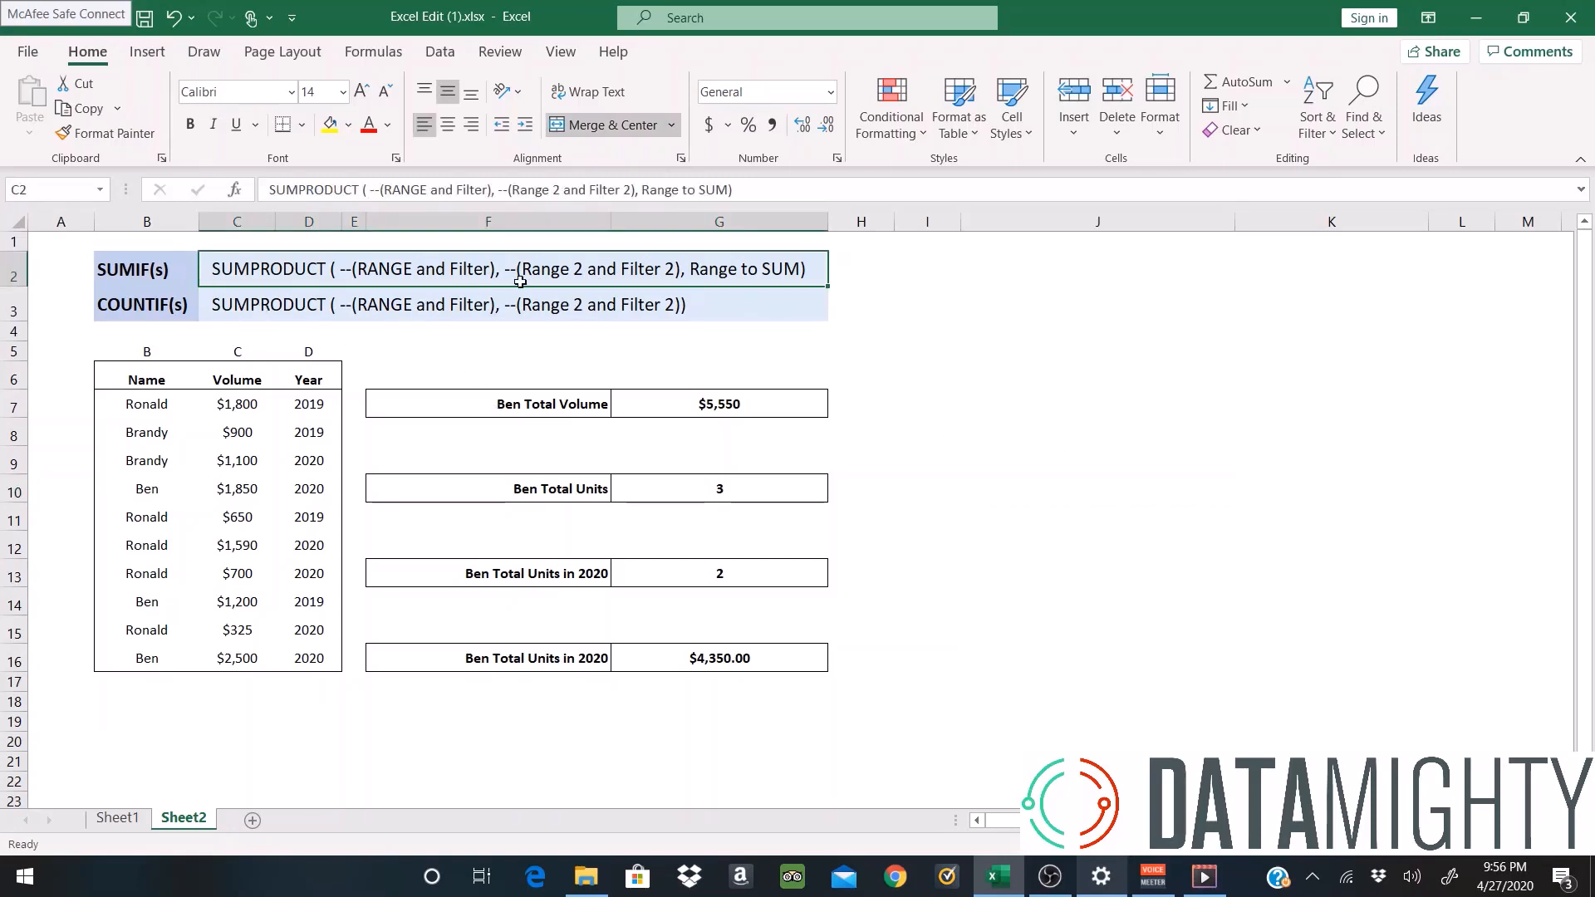
{"action": "left_click_drag", "start_coordinate": [641, 190], "coordinate": [728, 190]}
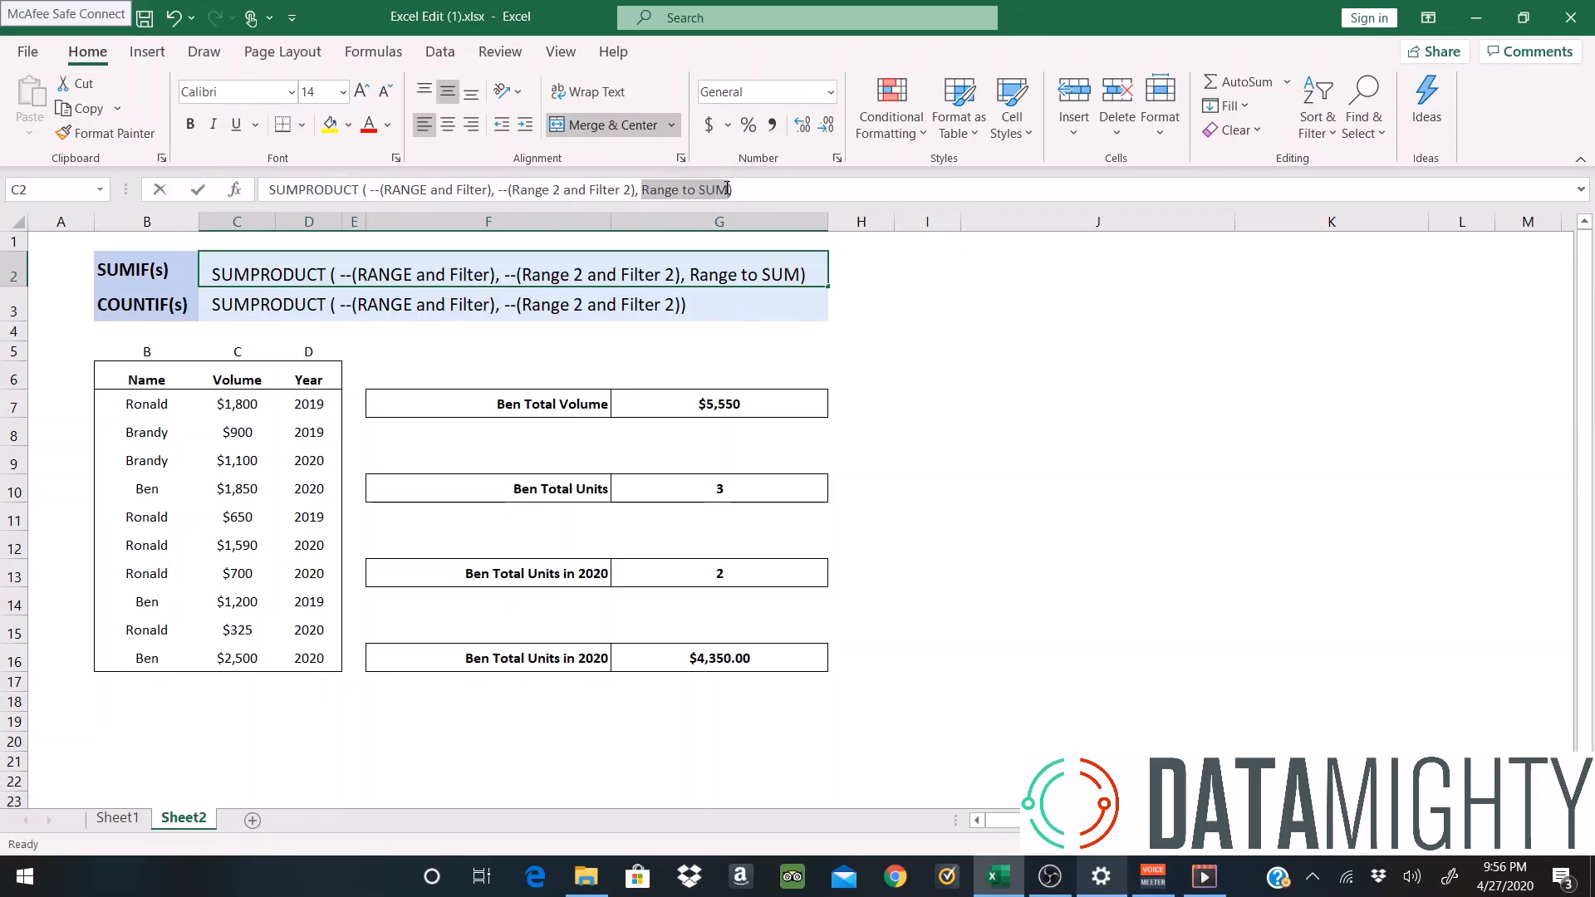
{"action": "key", "text": "Escape"}
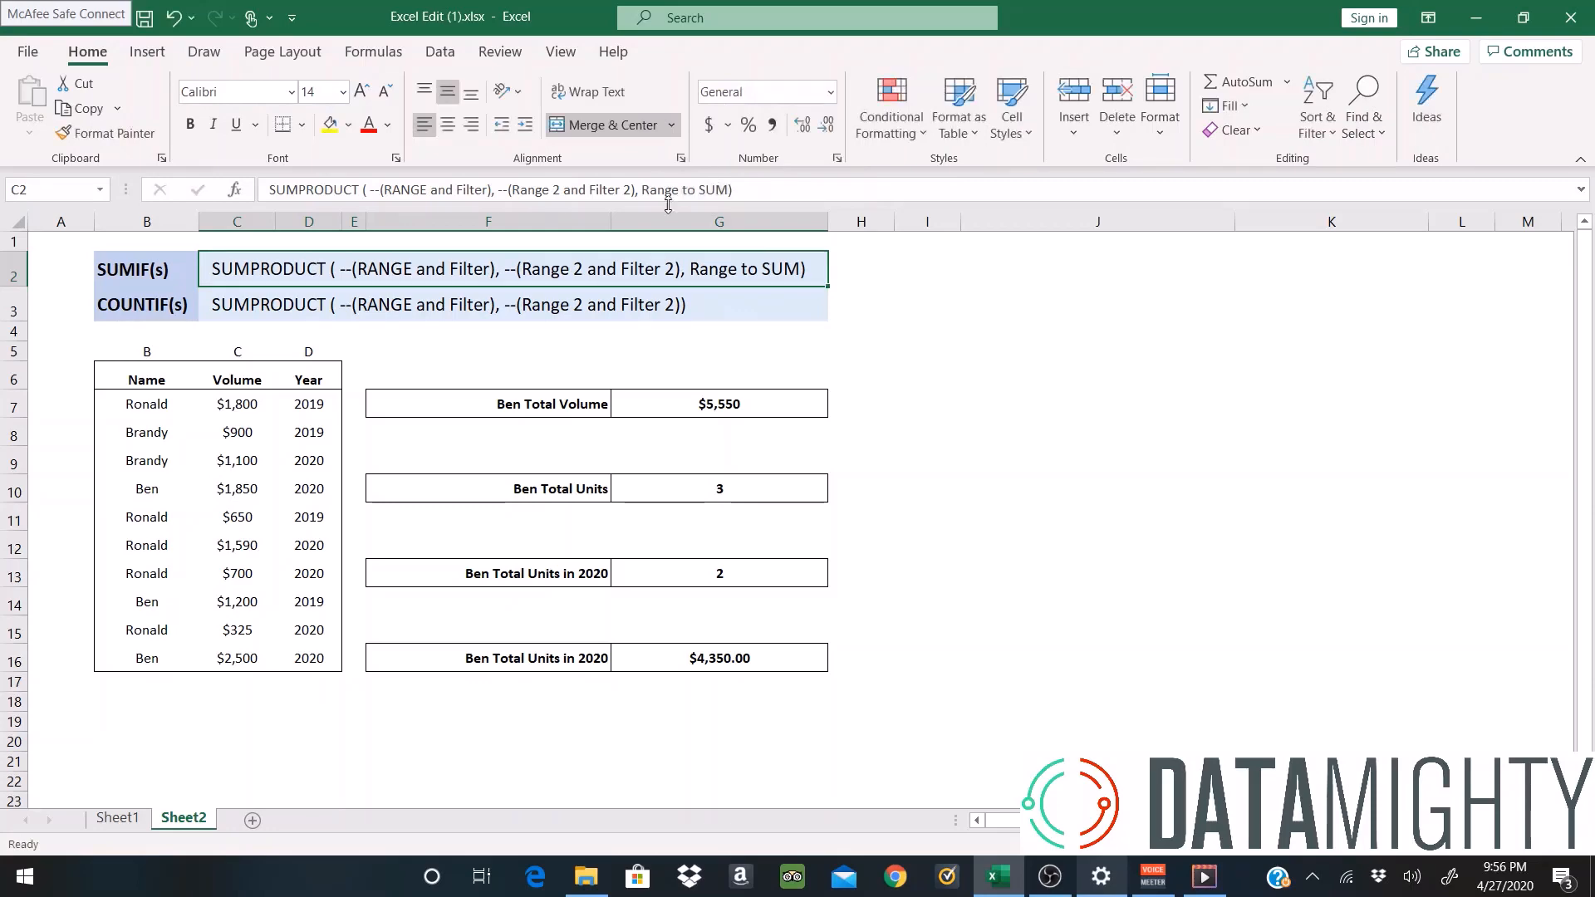
- Compare the SUMPRODUCT templates in rows 2 and 3 that replace SUMIF(s) and COUNTIF(s)
{"action": "left_click", "coordinate": [159, 275]}
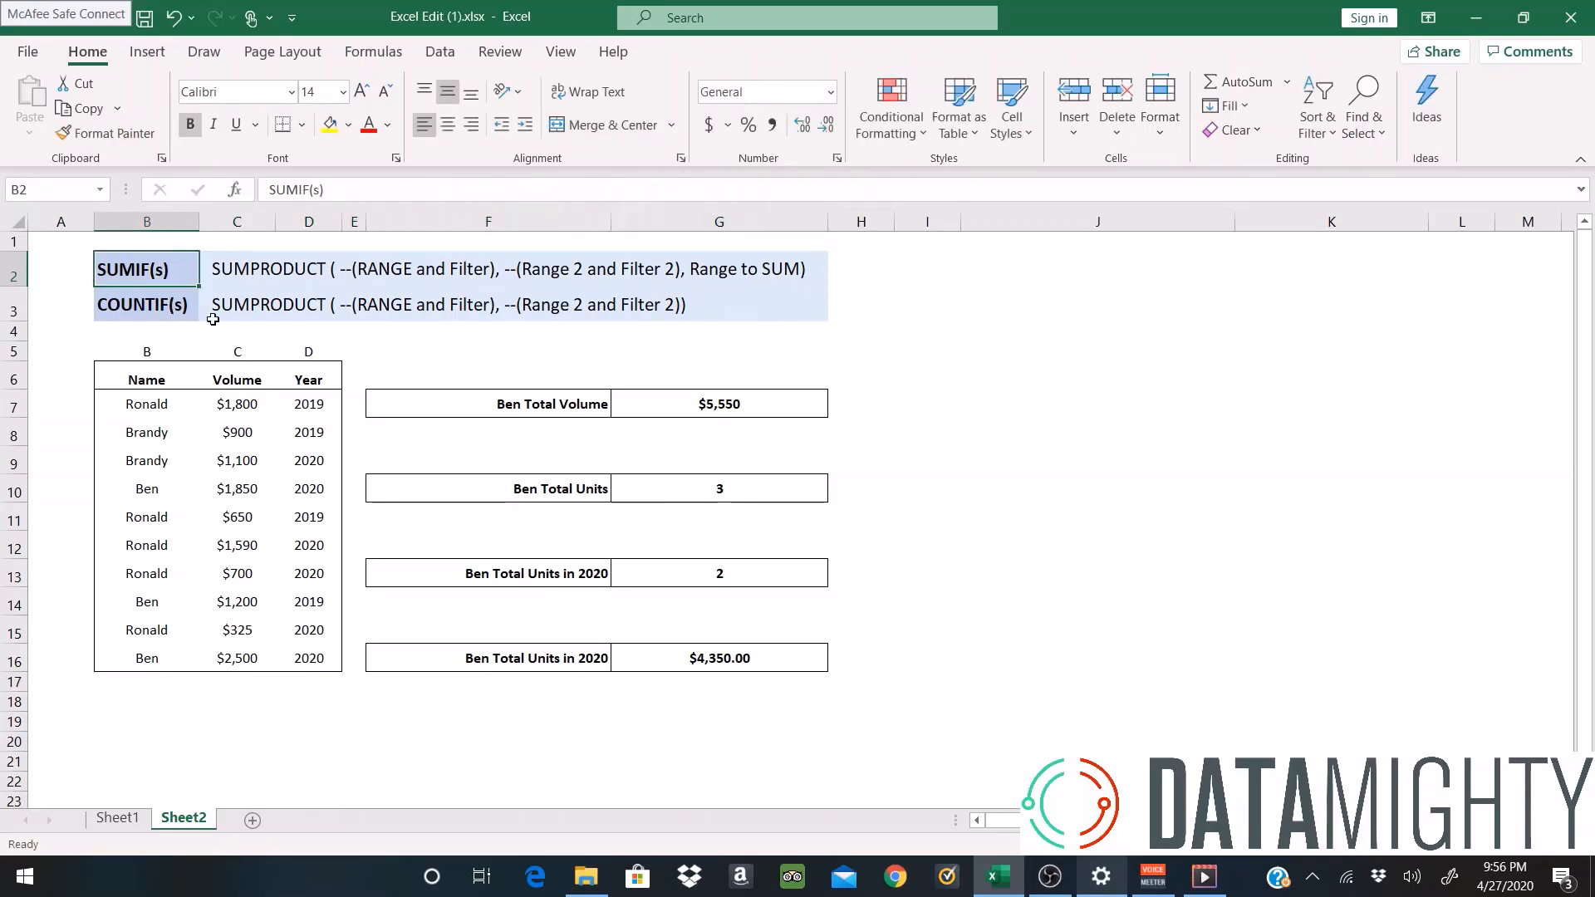
{"action": "left_click", "coordinate": [239, 305]}
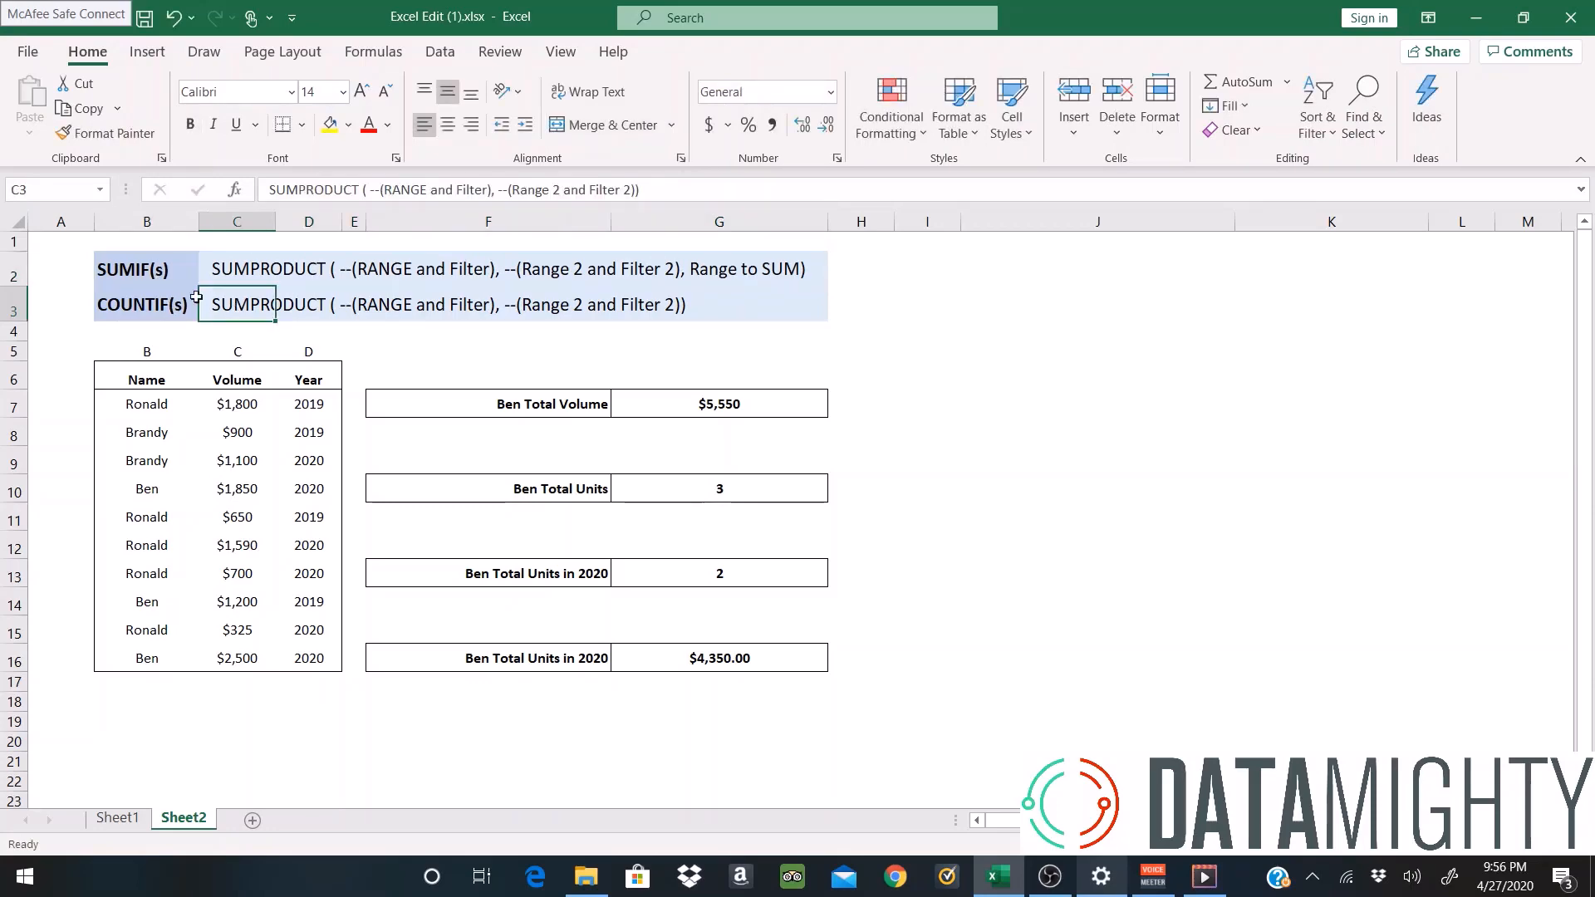
{"action": "left_click", "coordinate": [141, 304]}
{"action": "left_click", "coordinate": [377, 270]}
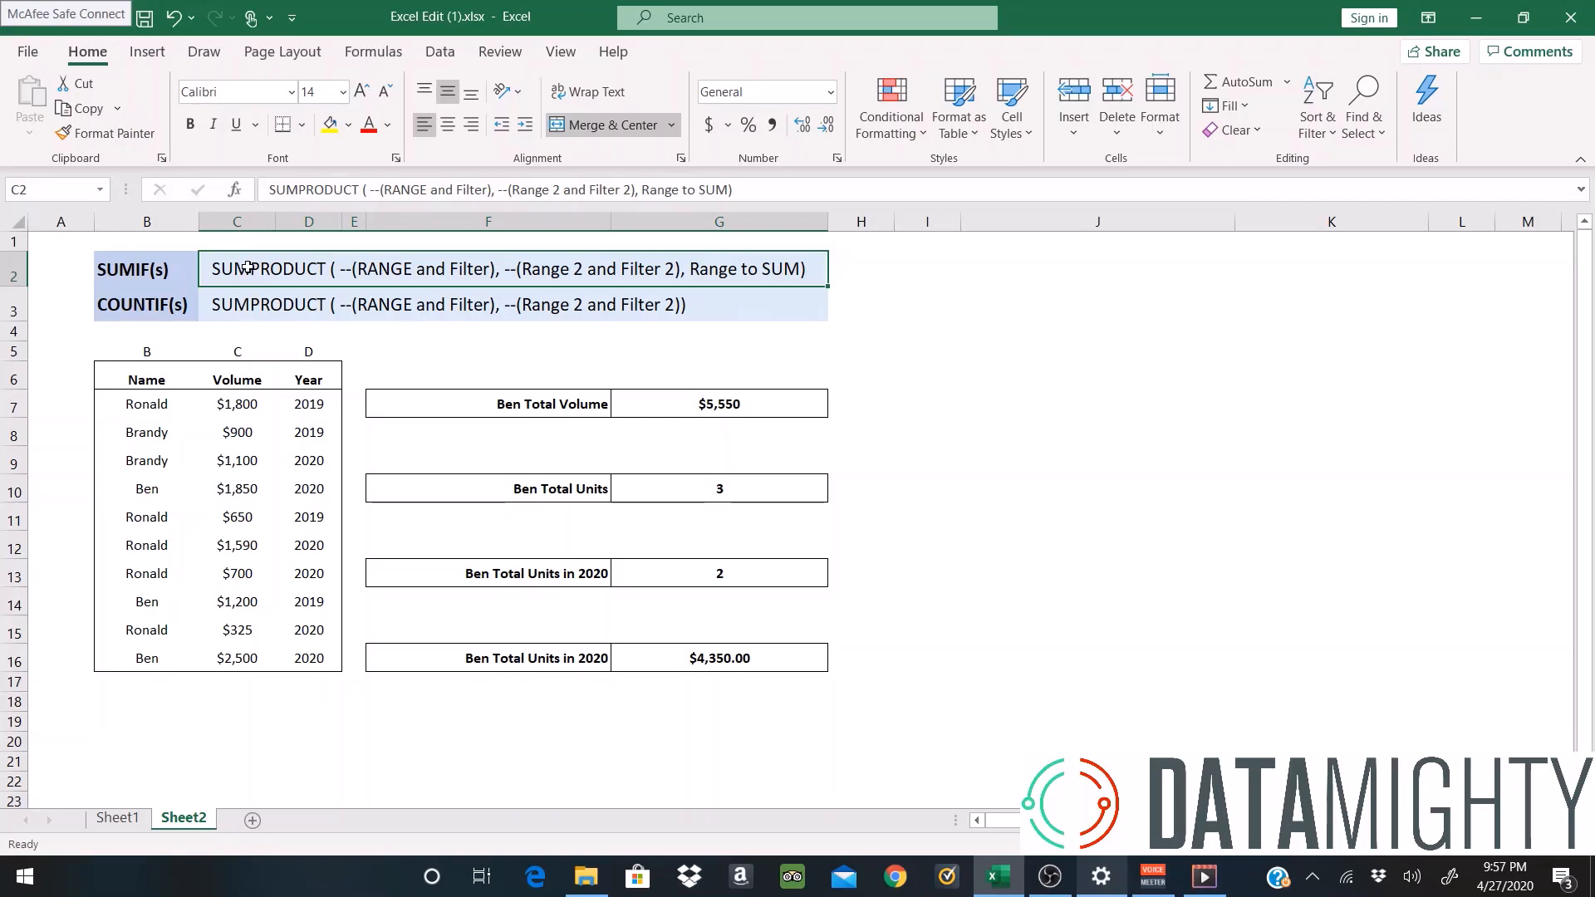
{"action": "left_click", "coordinate": [247, 300]}
{"action": "left_click", "coordinate": [270, 266]}
{"action": "left_click", "coordinate": [221, 329]}
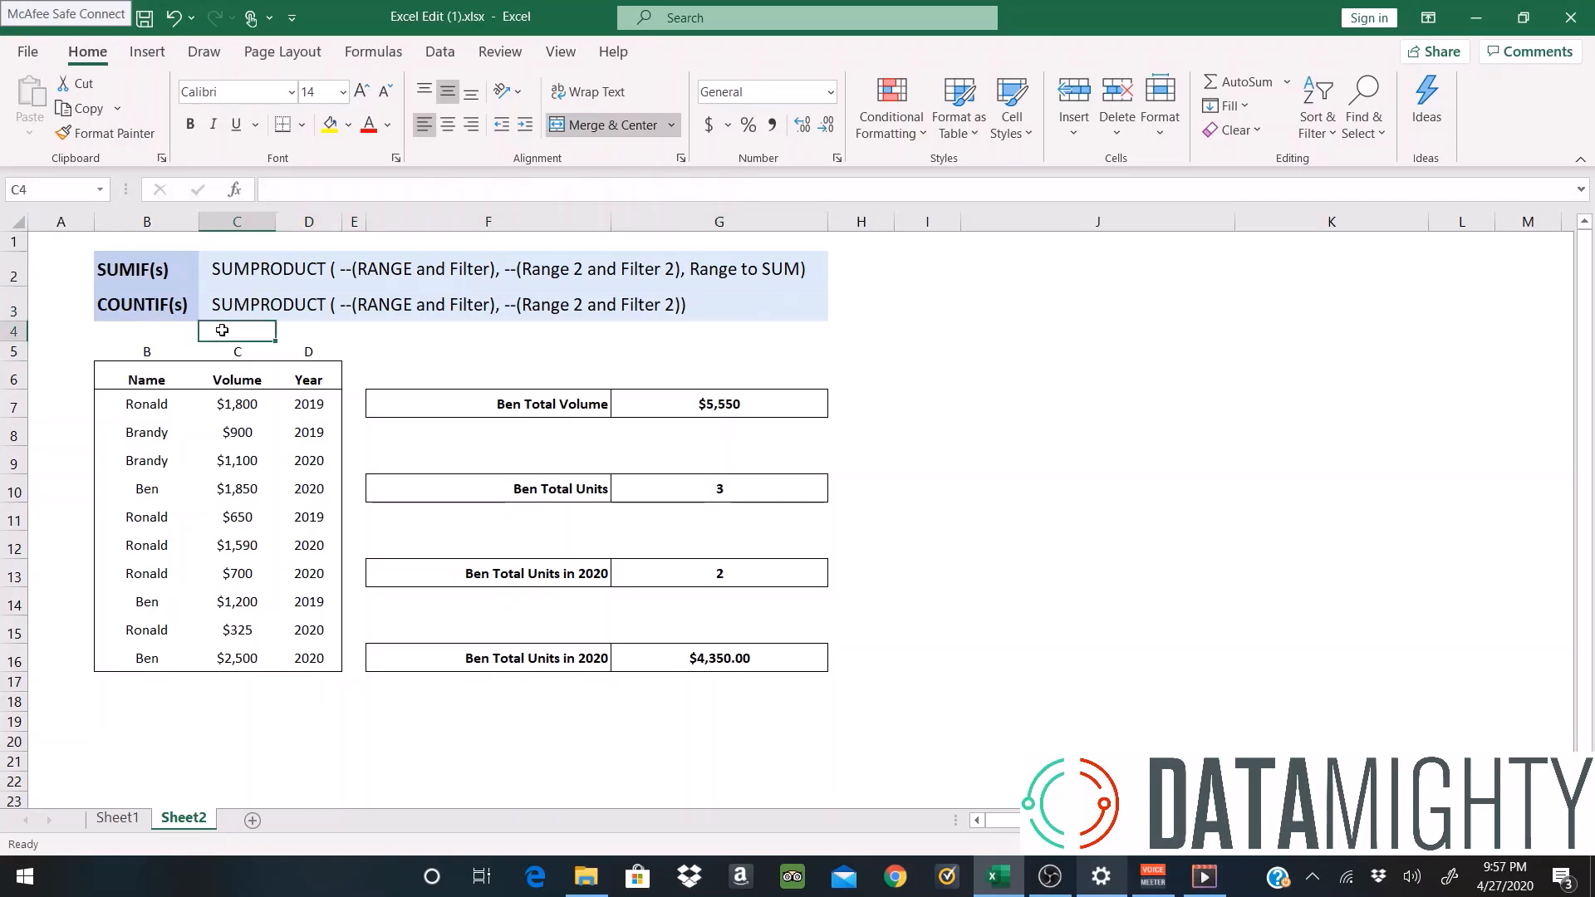
{"action": "left_click", "coordinate": [241, 278]}
{"action": "left_click", "coordinate": [1032, 434]}
{"action": "left_click", "coordinate": [1199, 487]}
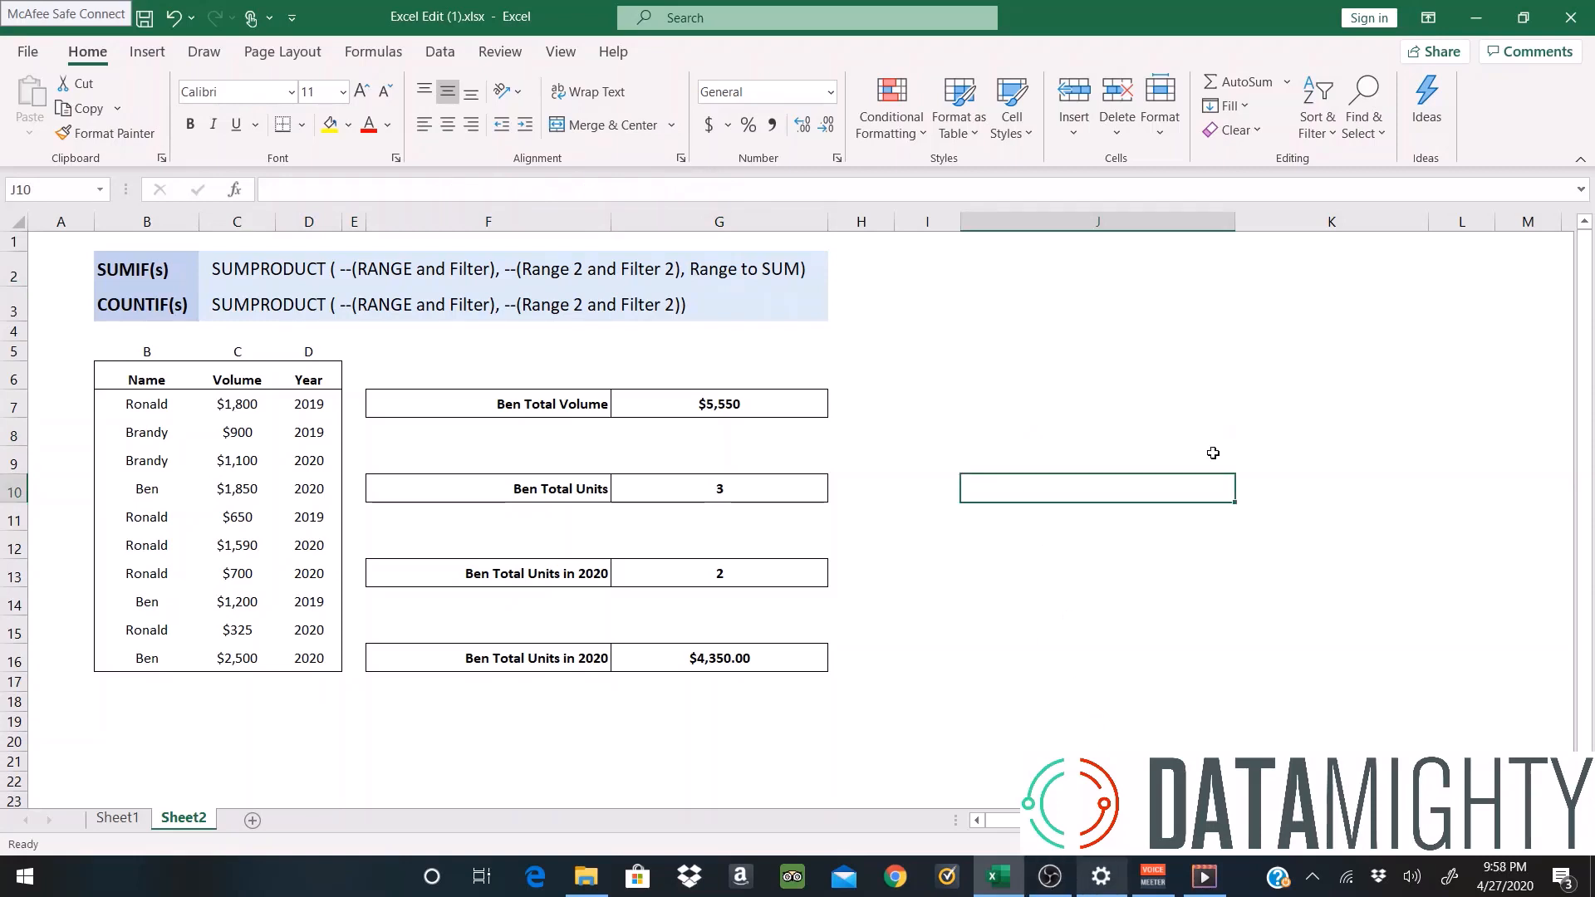